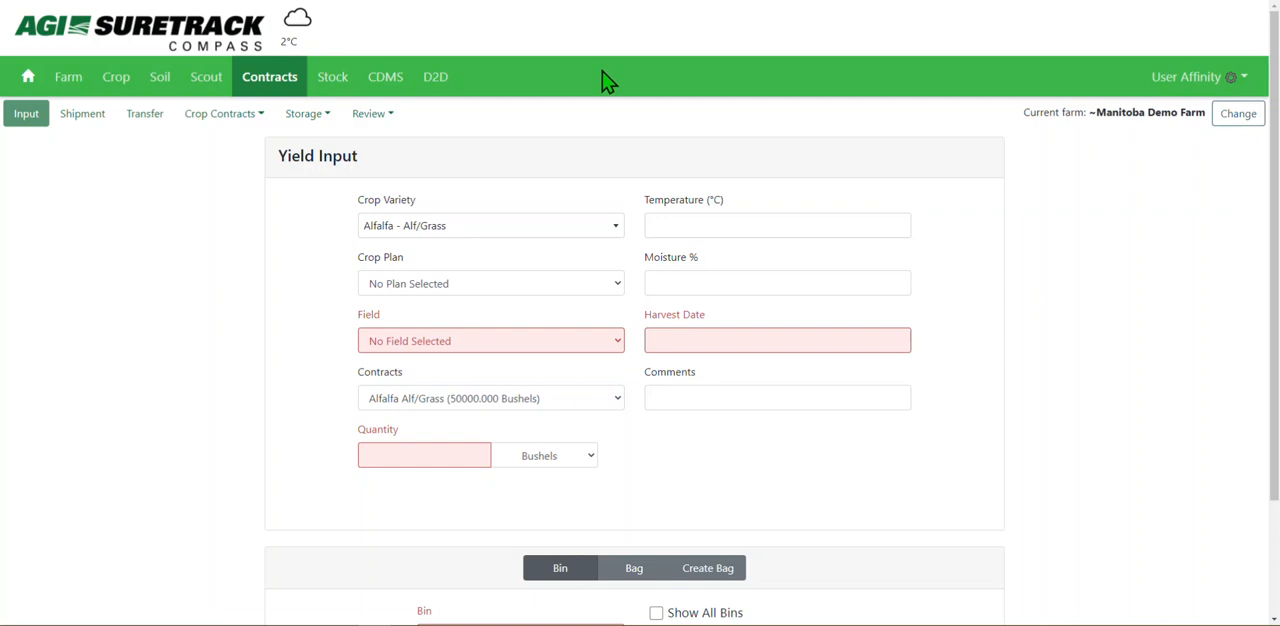
pyautogui.click(282, 86)
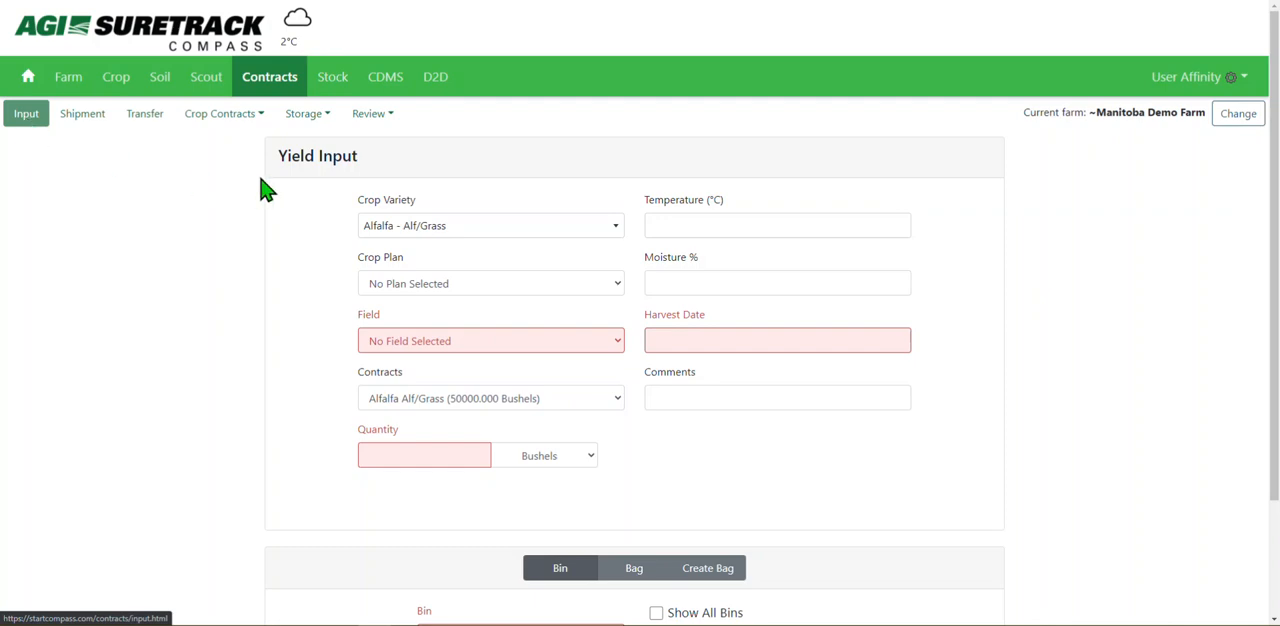
pyautogui.moveTo(277, 160); pyautogui.dragTo(366, 176)
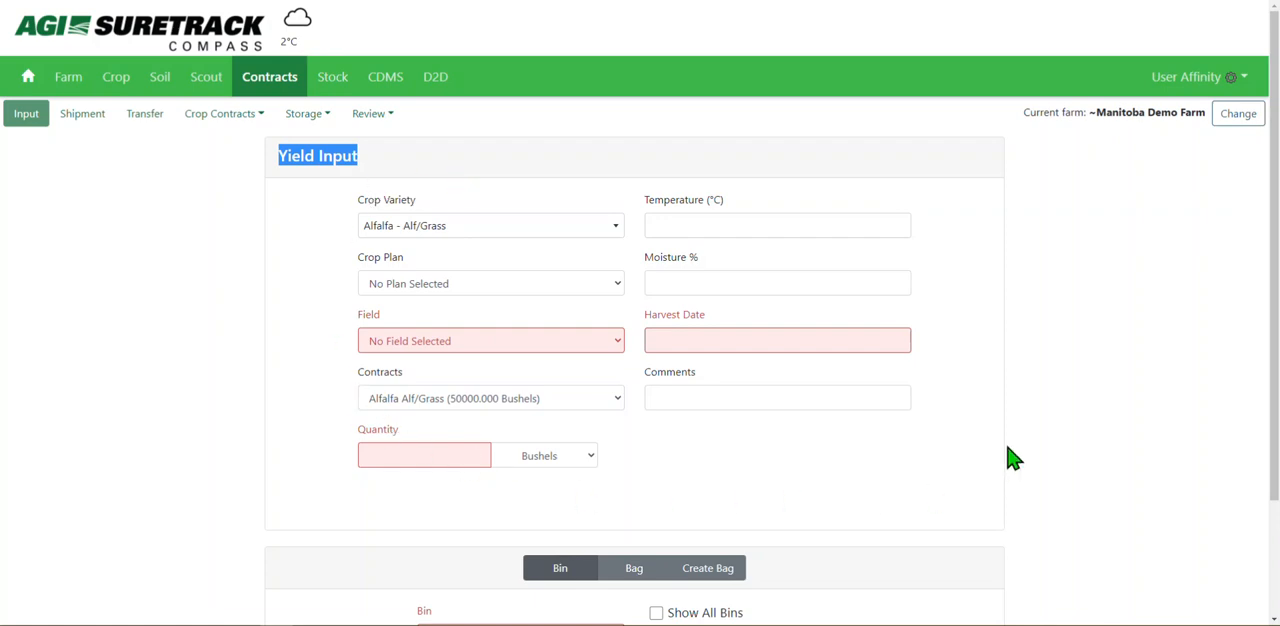
pyautogui.click(776, 488)
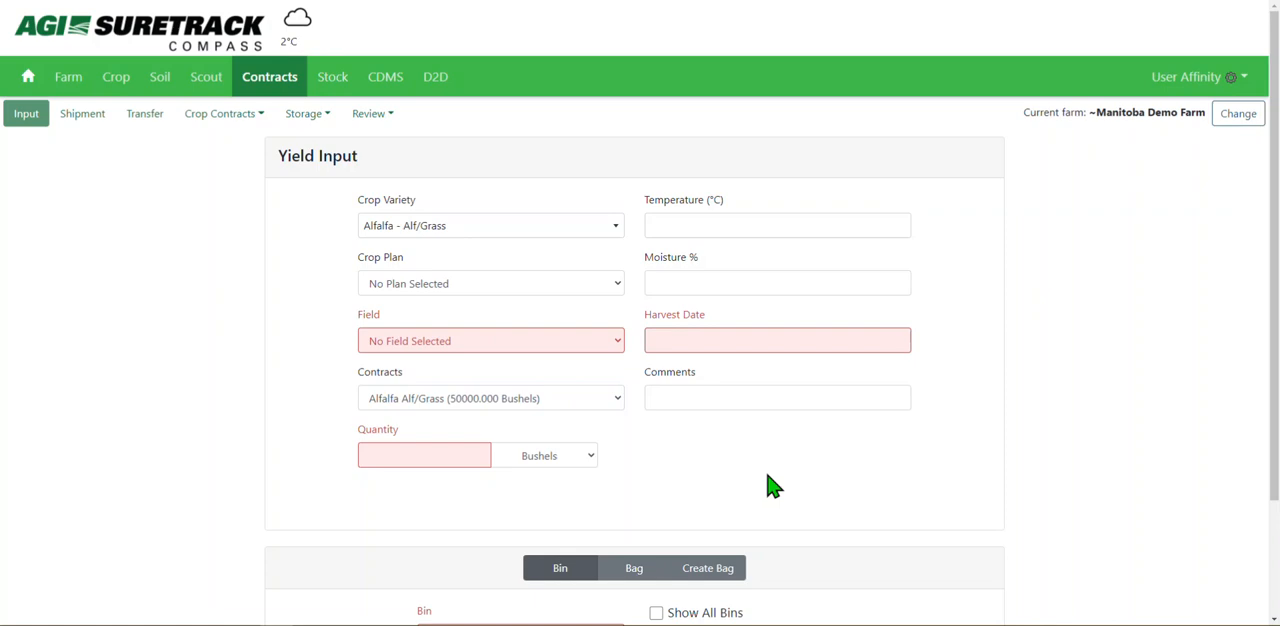
# Examine the crop plan and contract choices offered for the Alfalfa - Alf/Grass crop variety.
pyautogui.click(544, 293)
pyautogui.click(548, 302)
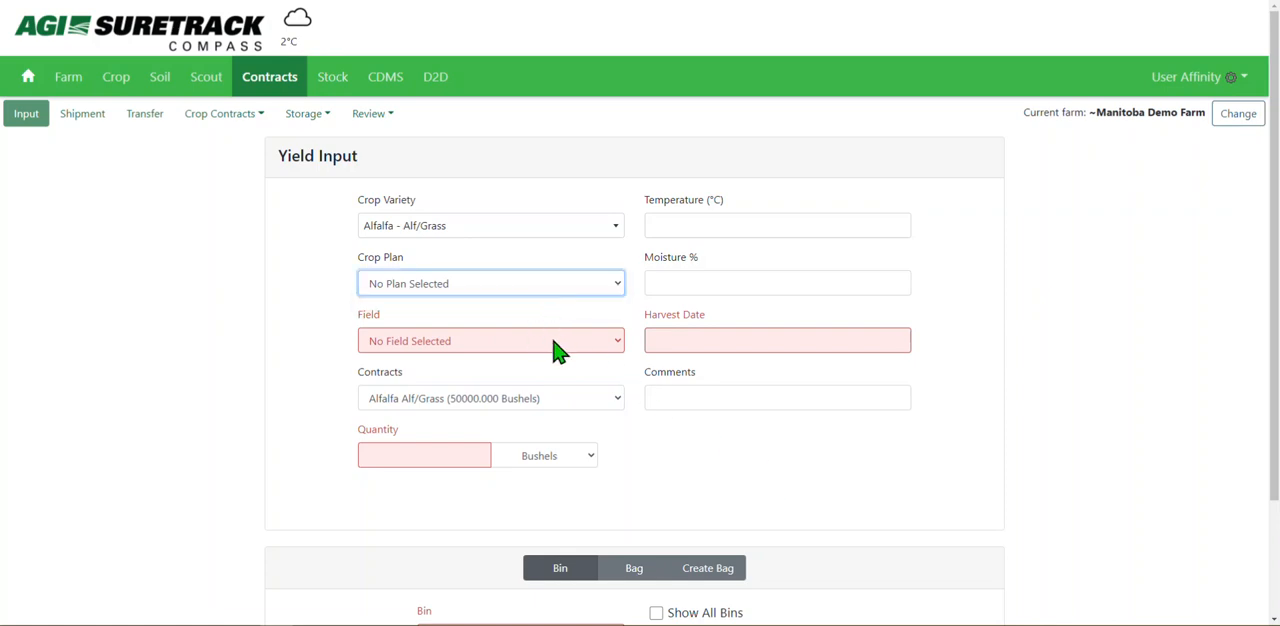
pyautogui.click(594, 402)
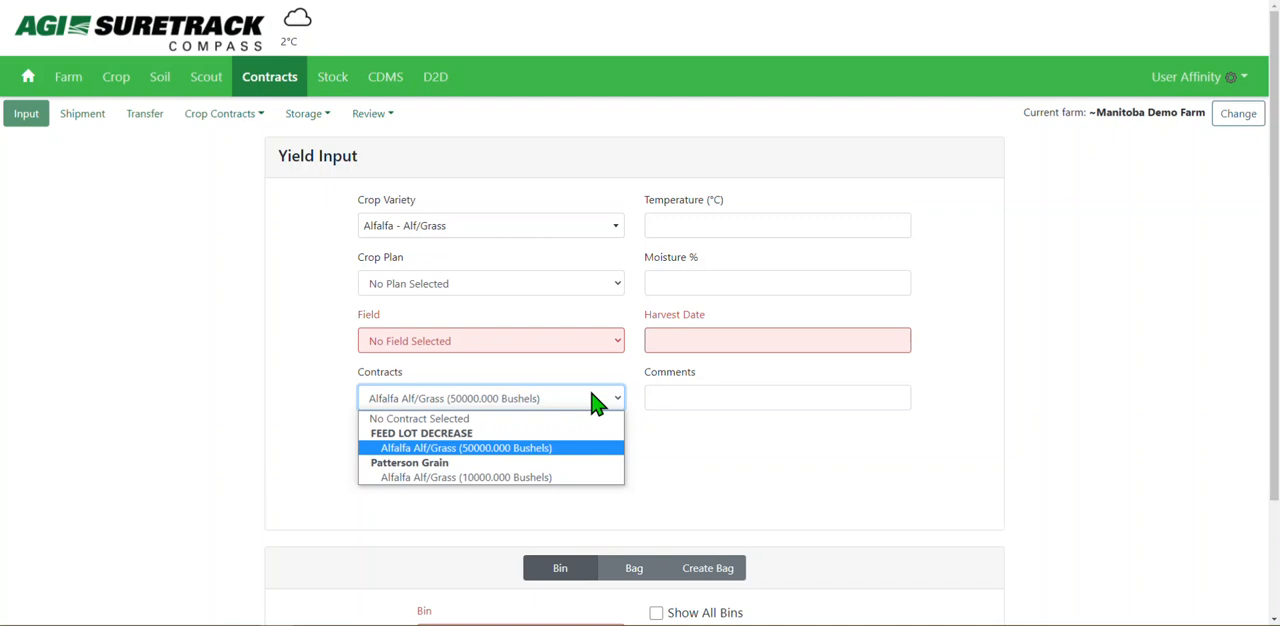
pyautogui.click(600, 392)
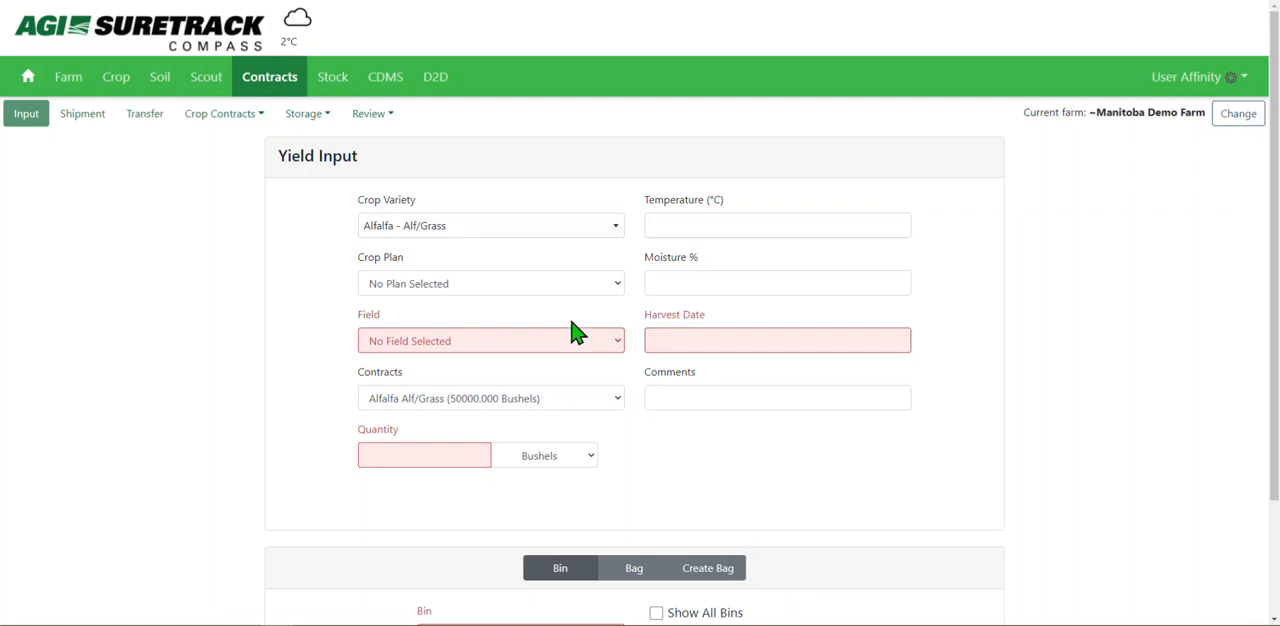
# Search the crop varieties for wheat and choose the plain "Wheat -" entry for the yield input.
pyautogui.click(569, 228)
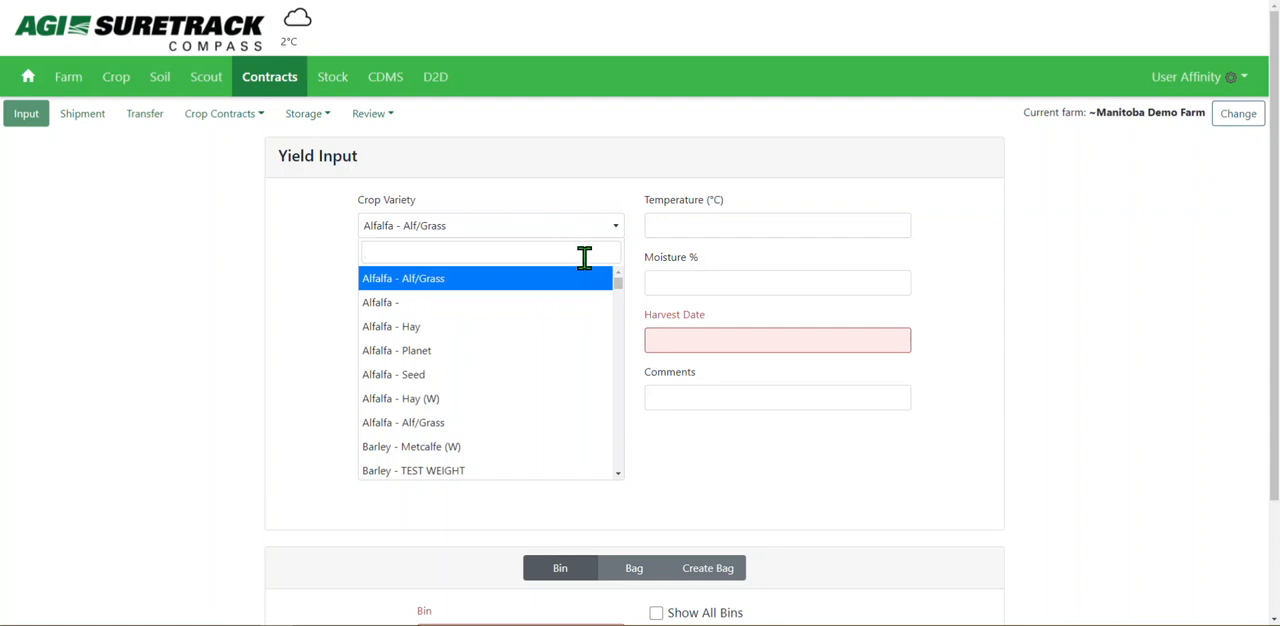
pyautogui.moveTo(619, 290); pyautogui.dragTo(609, 331)
pyautogui.click(579, 252)
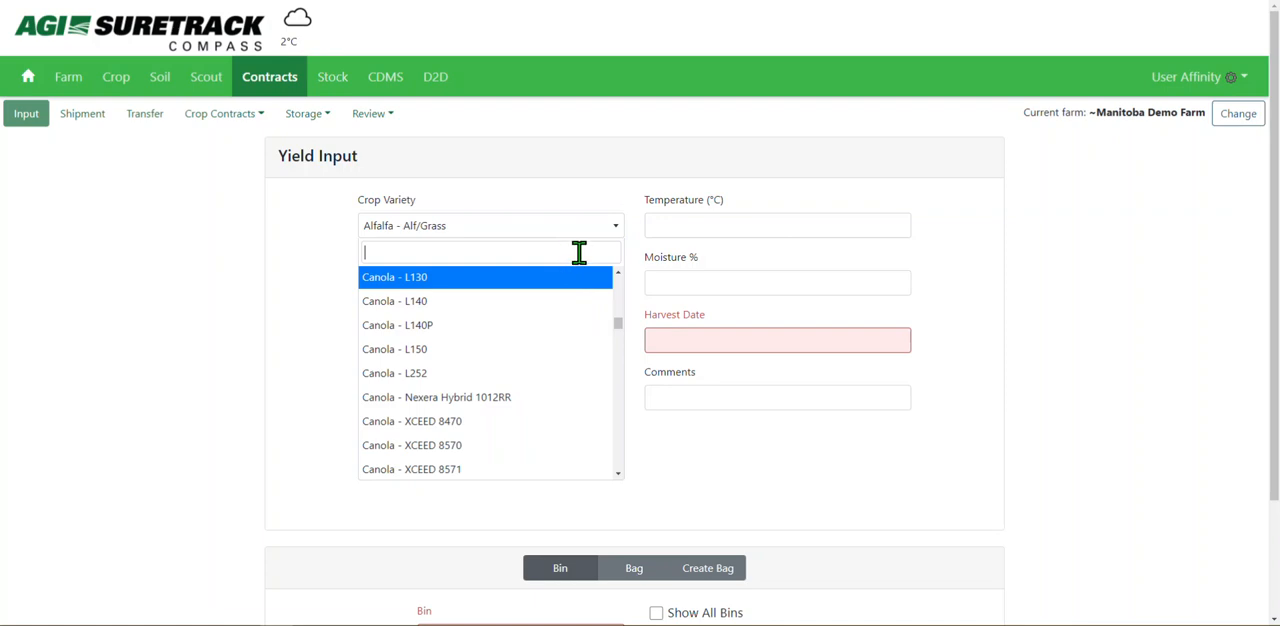
pyautogui.write('wheat')
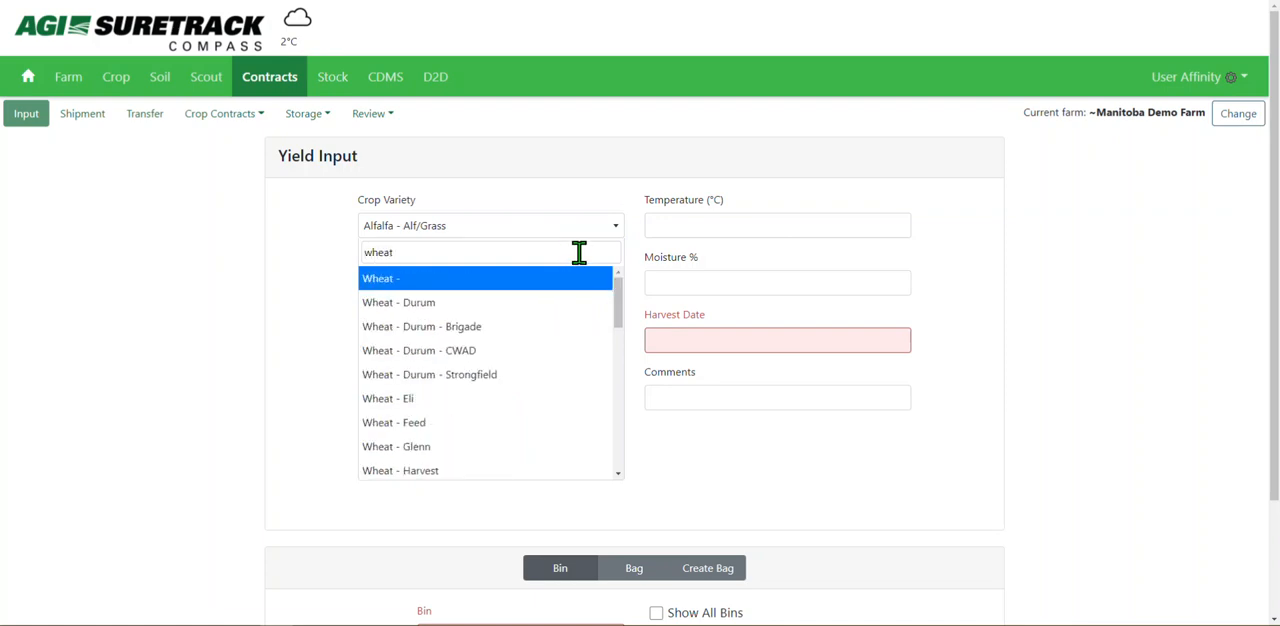
pyautogui.click(569, 290)
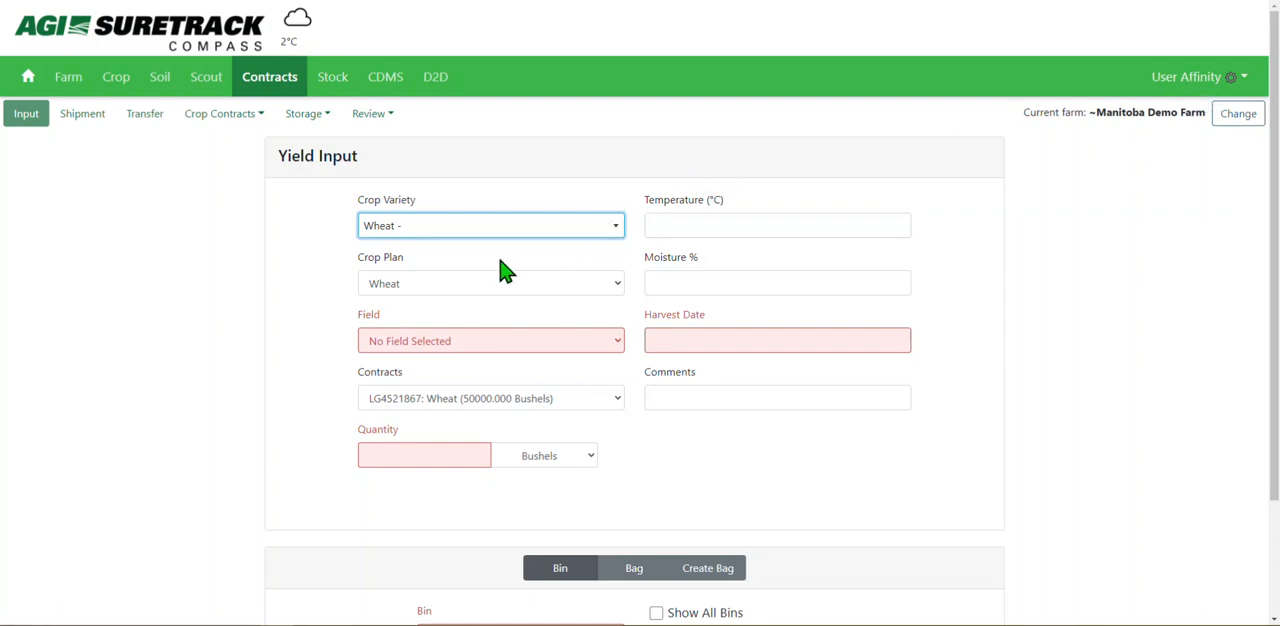
# Choose the Wheat crop plan and field 001 for the yield input.
pyautogui.moveTo(366, 266); pyautogui.dragTo(410, 270)
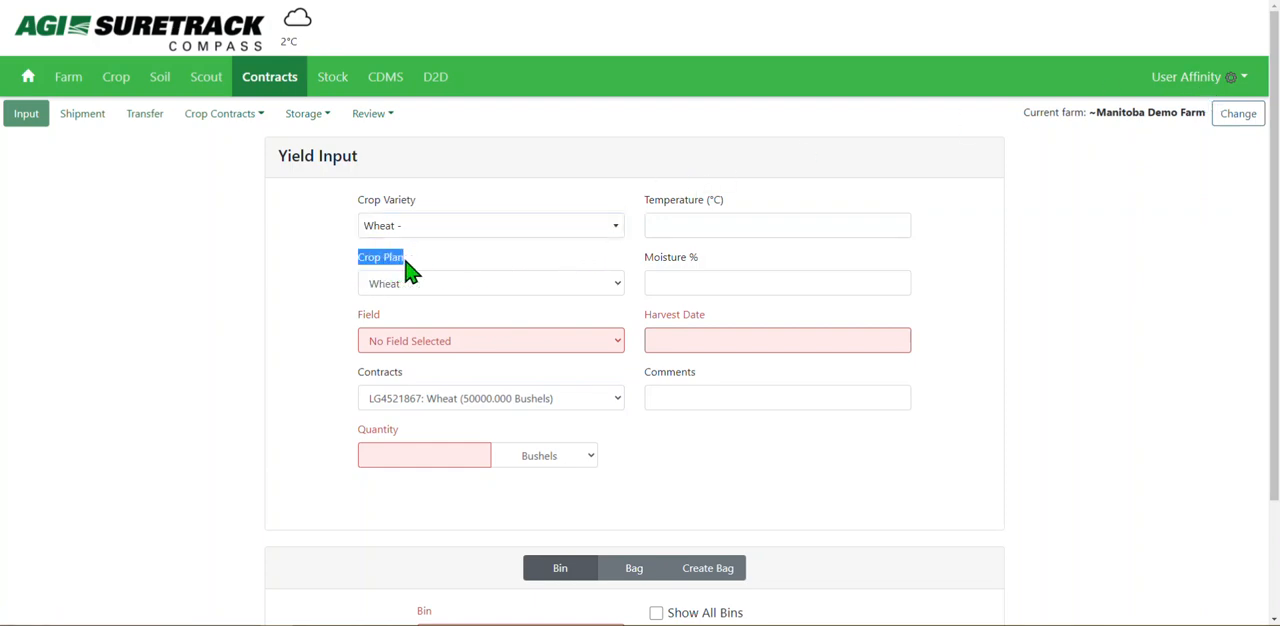
pyautogui.click(488, 290)
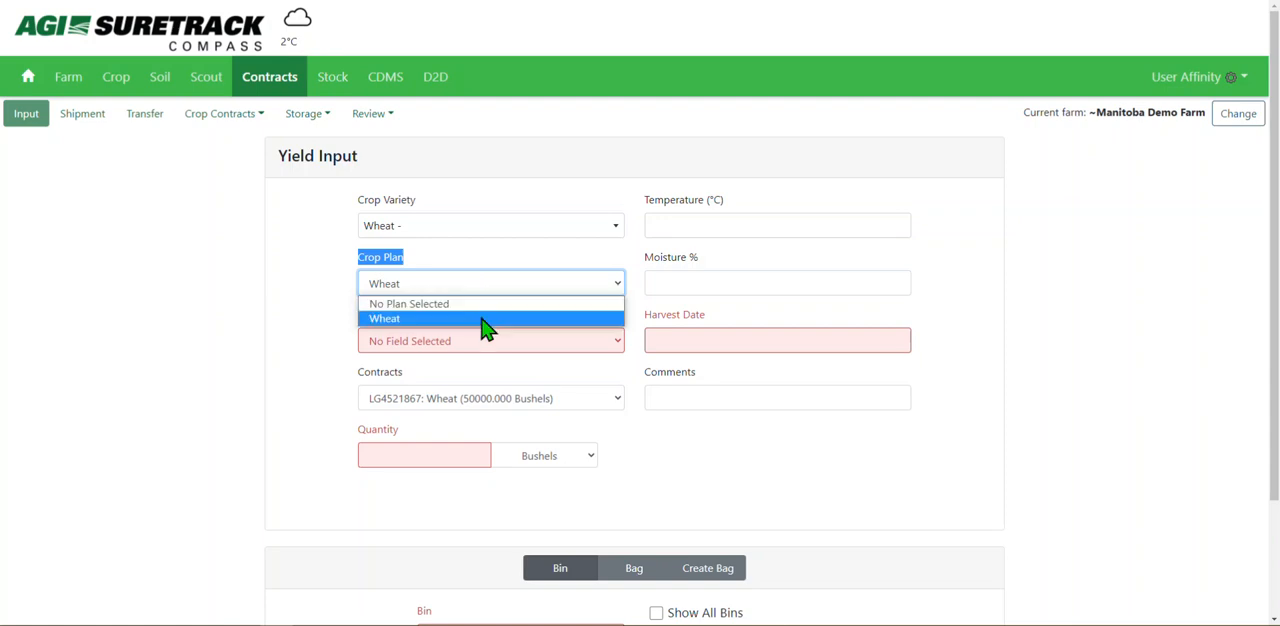
pyautogui.click(476, 320)
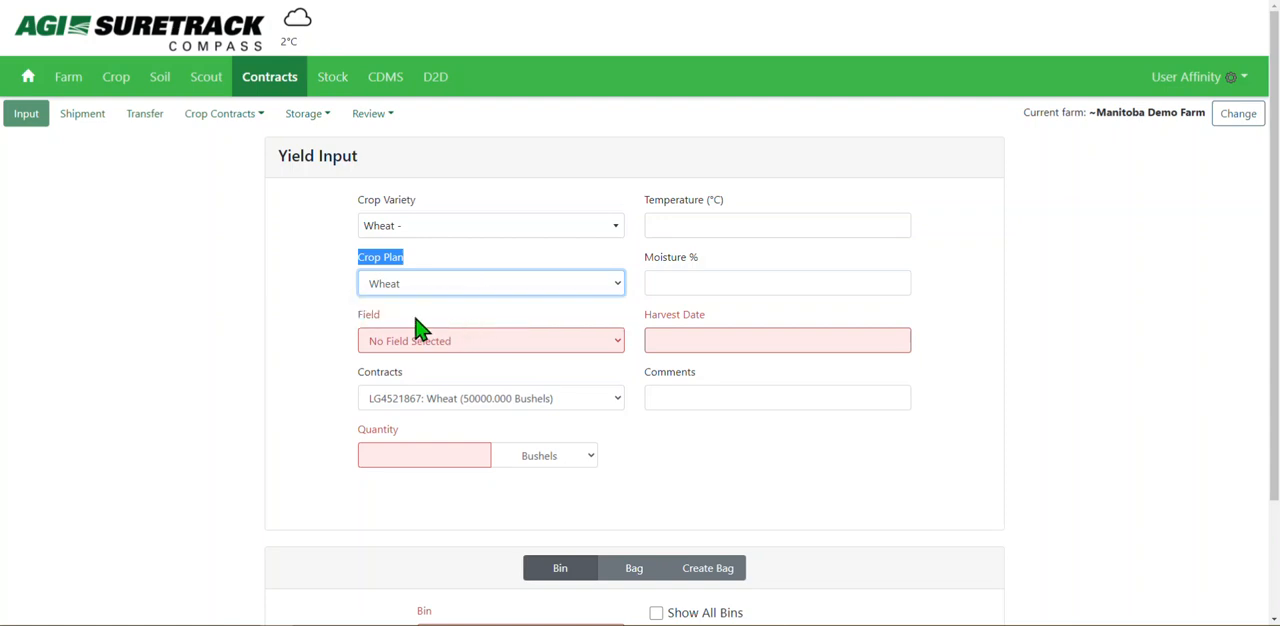
pyautogui.click(395, 340)
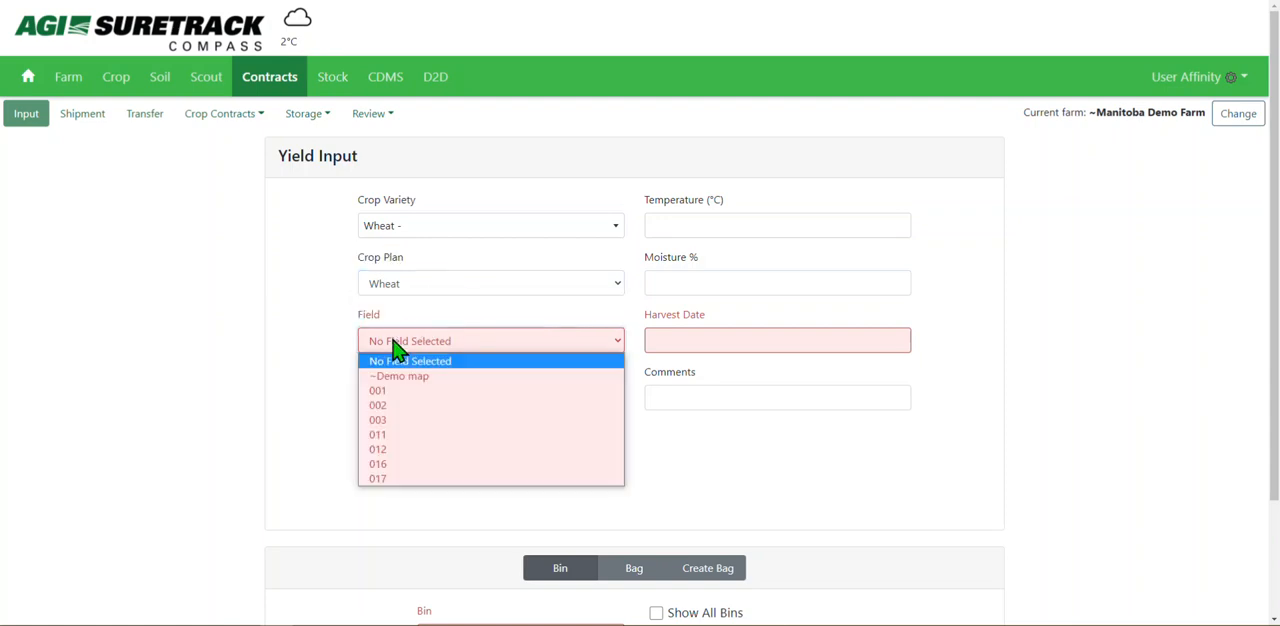
pyautogui.click(455, 390)
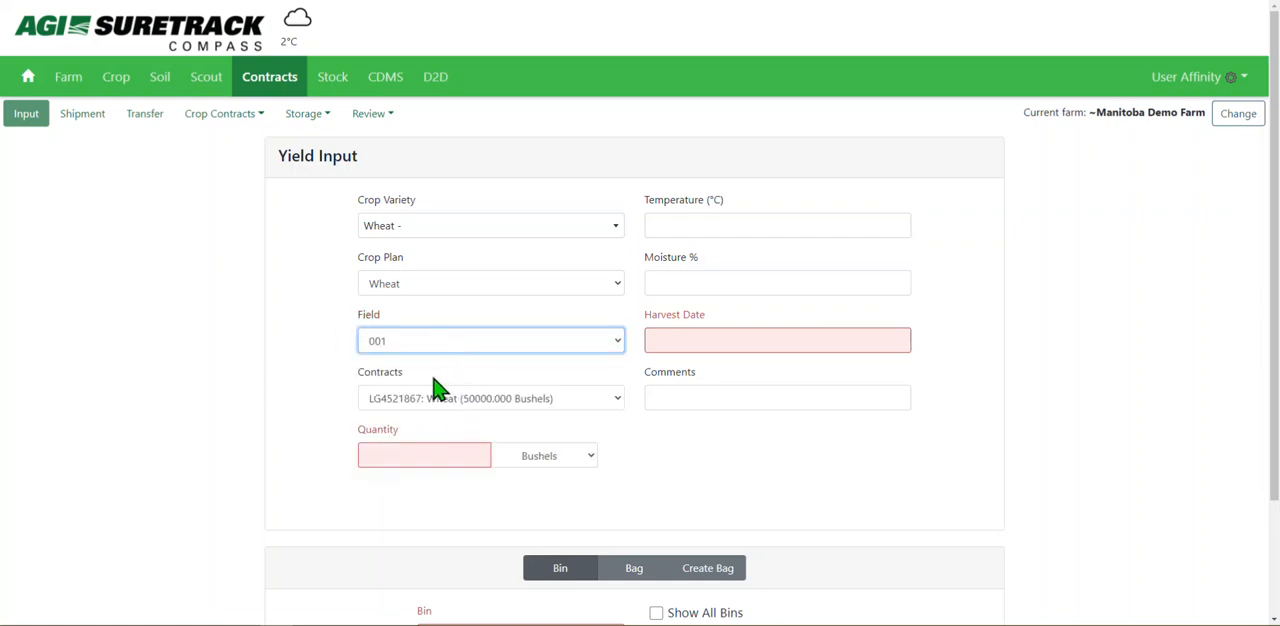
# Assign the yield to the Linear Grain Inc wheat contract and set the quantity to 3500 bushels.
pyautogui.click(440, 400)
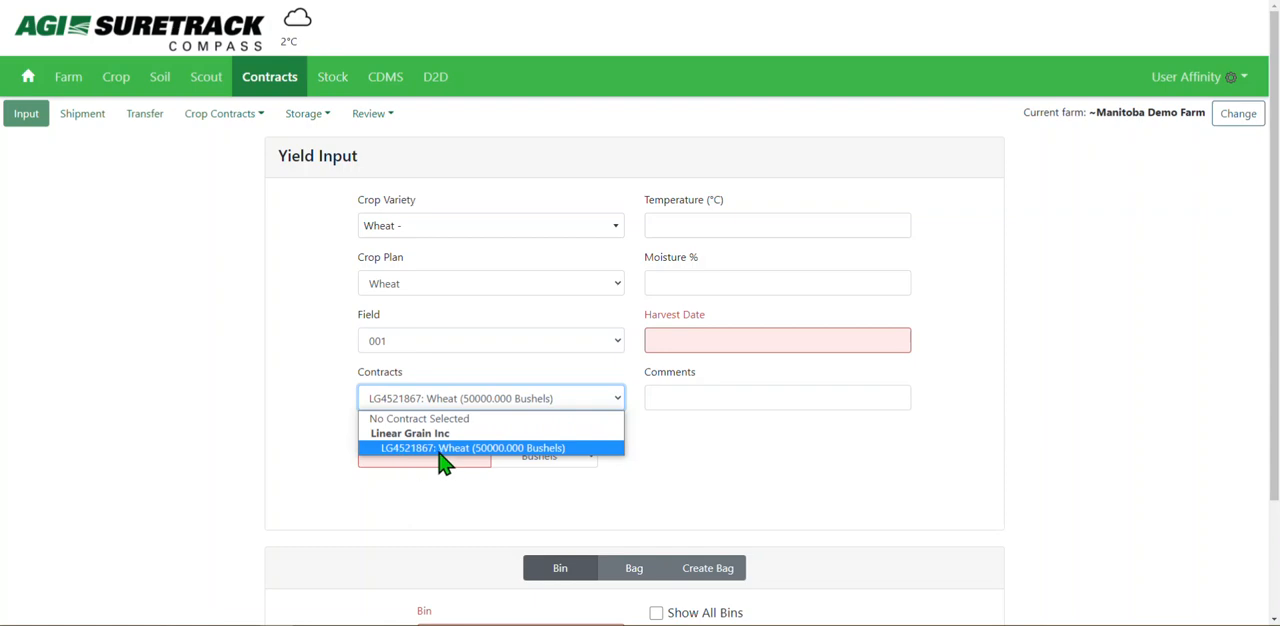
pyautogui.click(474, 450)
pyautogui.click(442, 459)
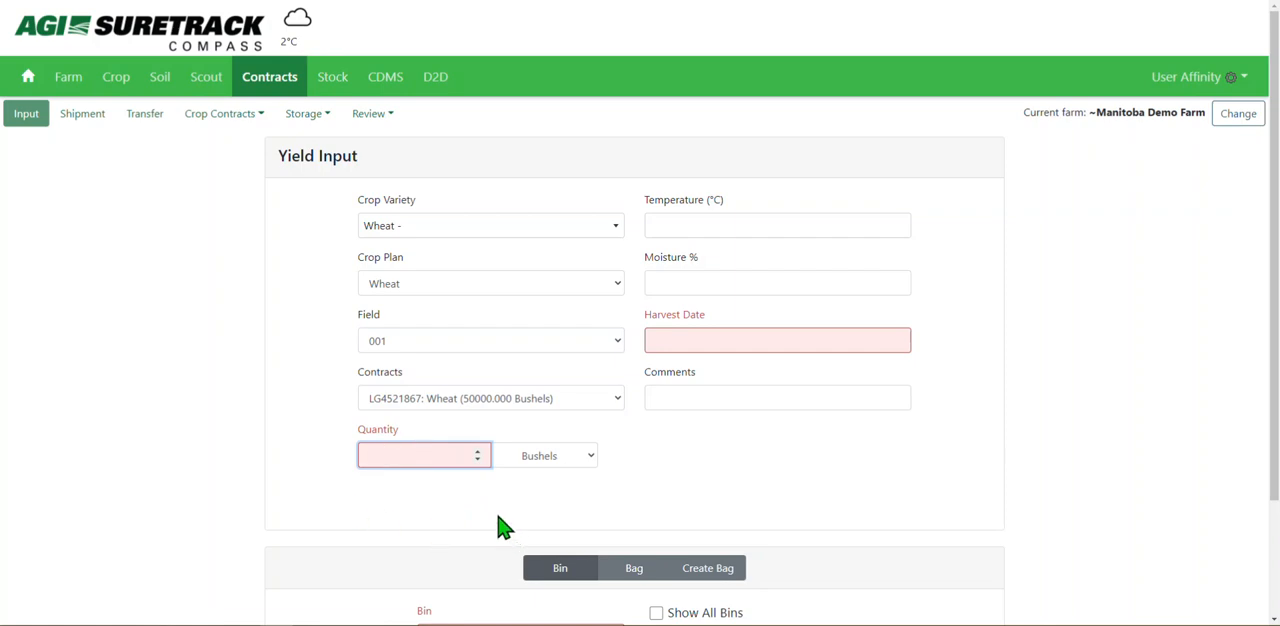
pyautogui.write('35')
pyautogui.write('00')
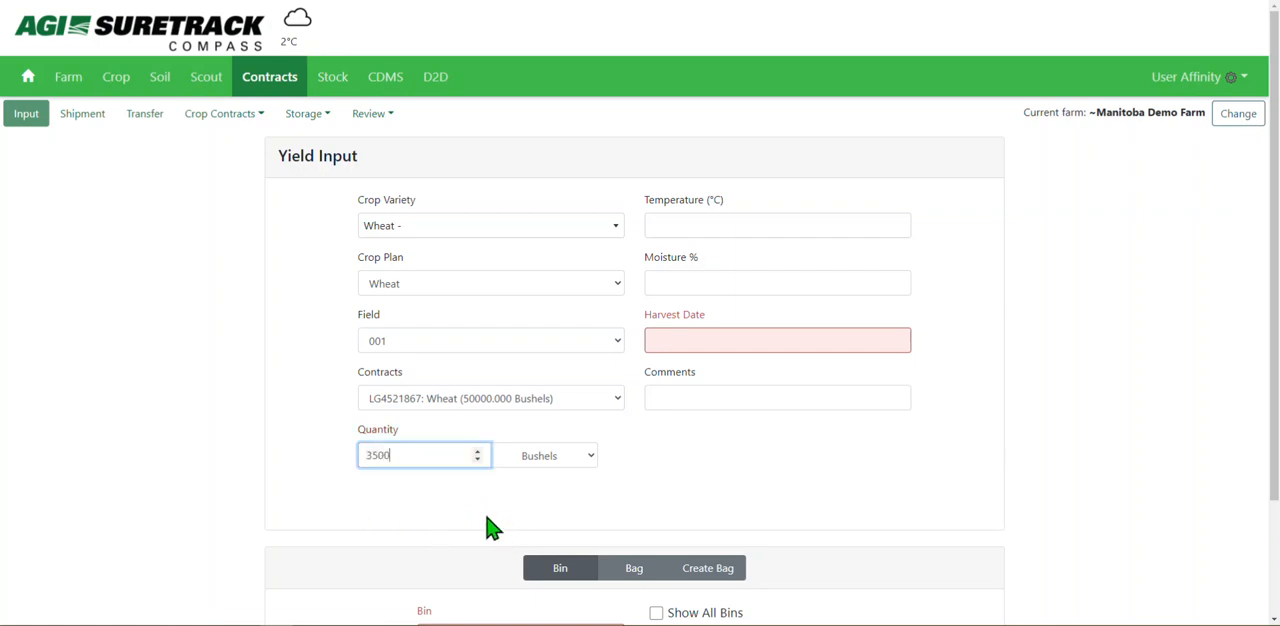
pyautogui.click(501, 500)
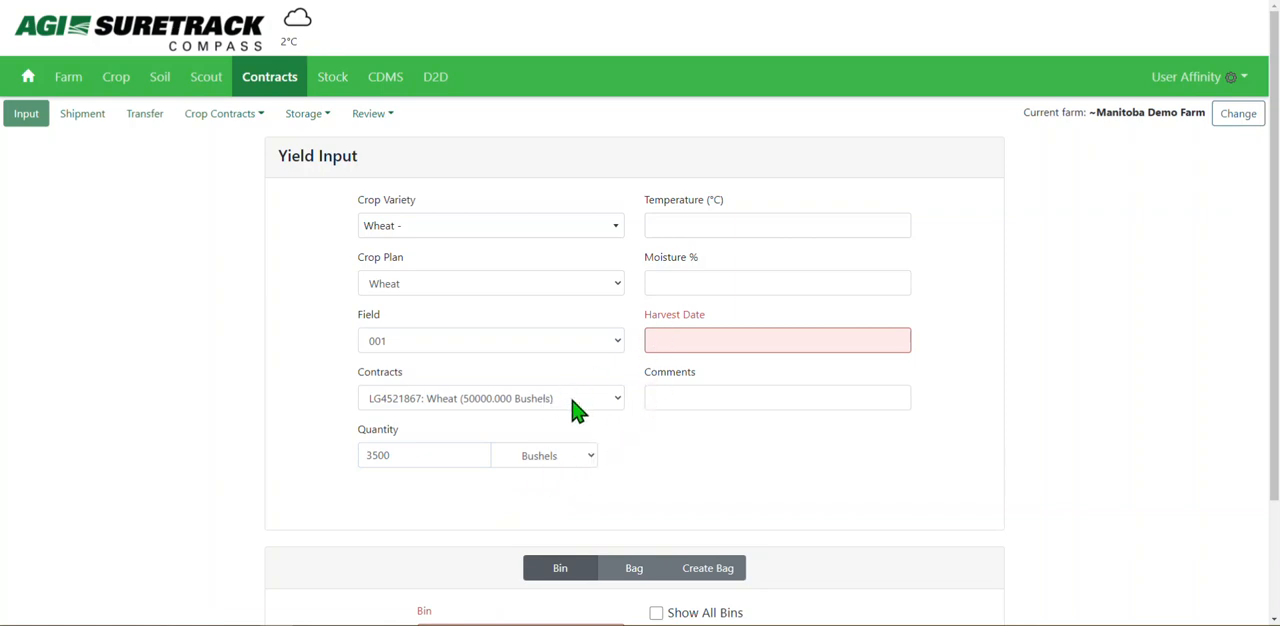
# Set the harvest date to 09/14/2021, leaving temperature, moisture and comments empty.
pyautogui.moveTo(726, 204); pyautogui.dragTo(651, 218)
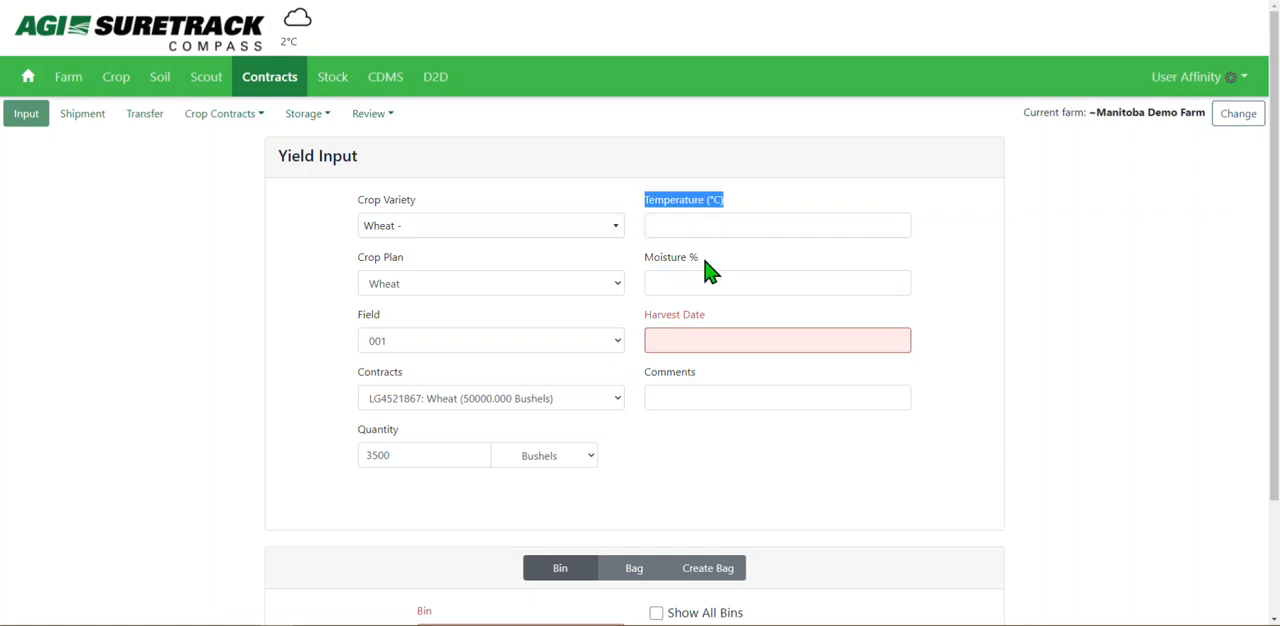
pyautogui.moveTo(706, 262); pyautogui.dragTo(645, 268)
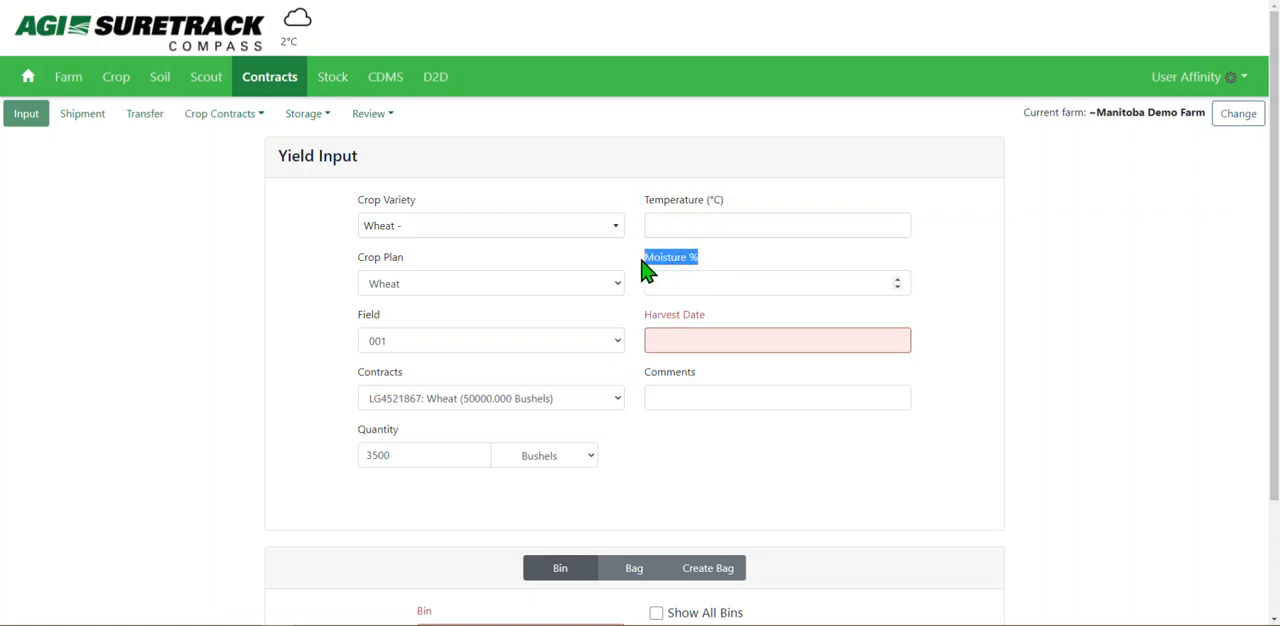
pyautogui.click(683, 343)
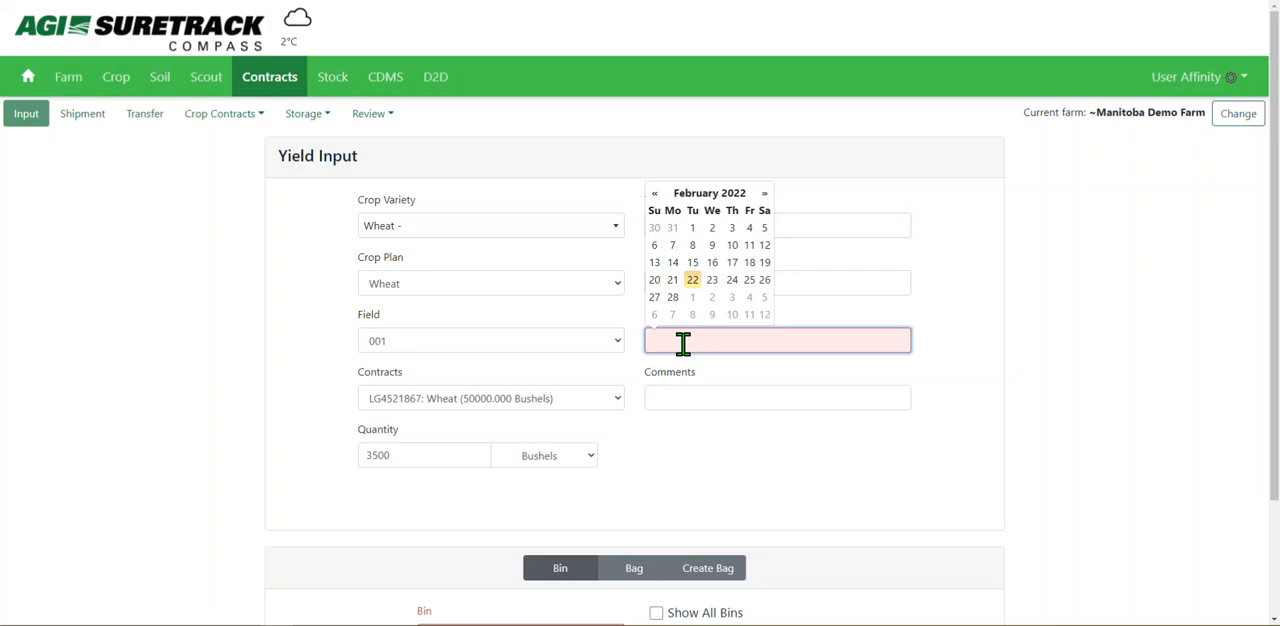
pyautogui.click(703, 196)
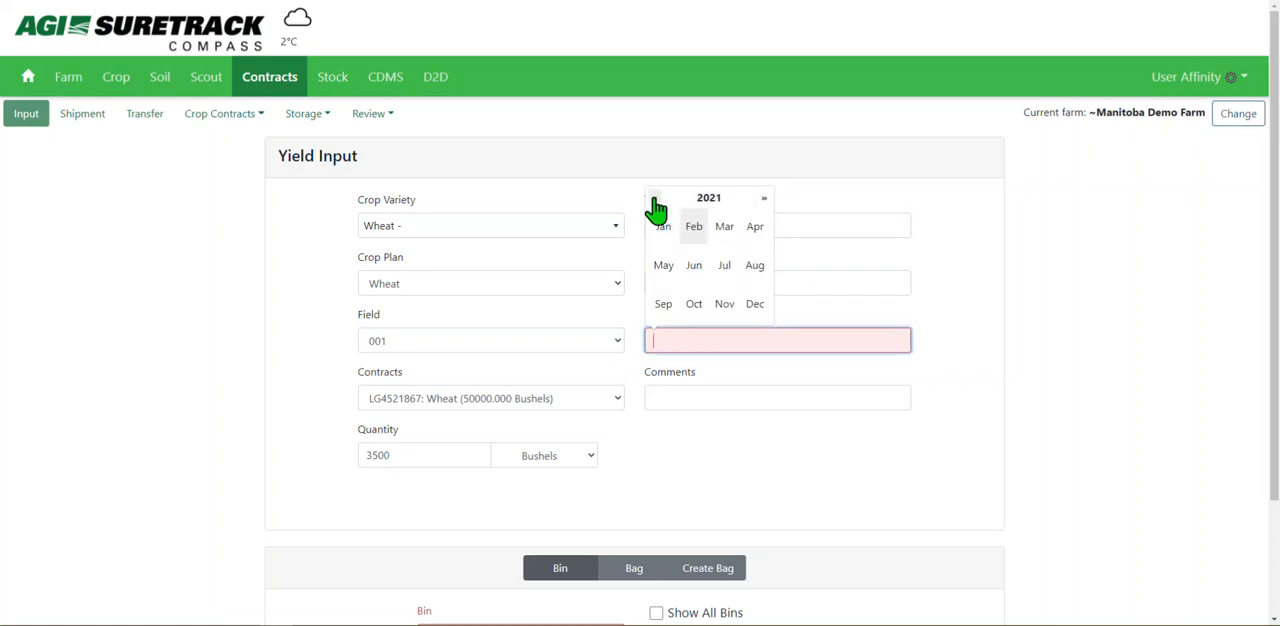
pyautogui.click(668, 310)
pyautogui.click(694, 266)
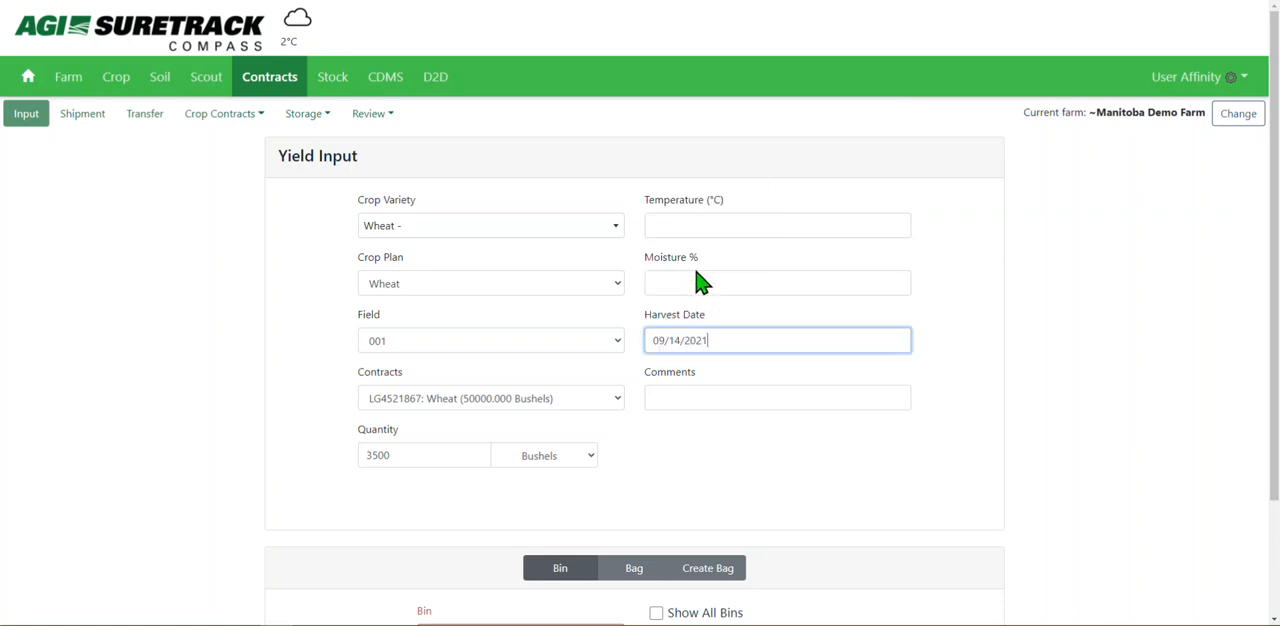
pyautogui.click(722, 438)
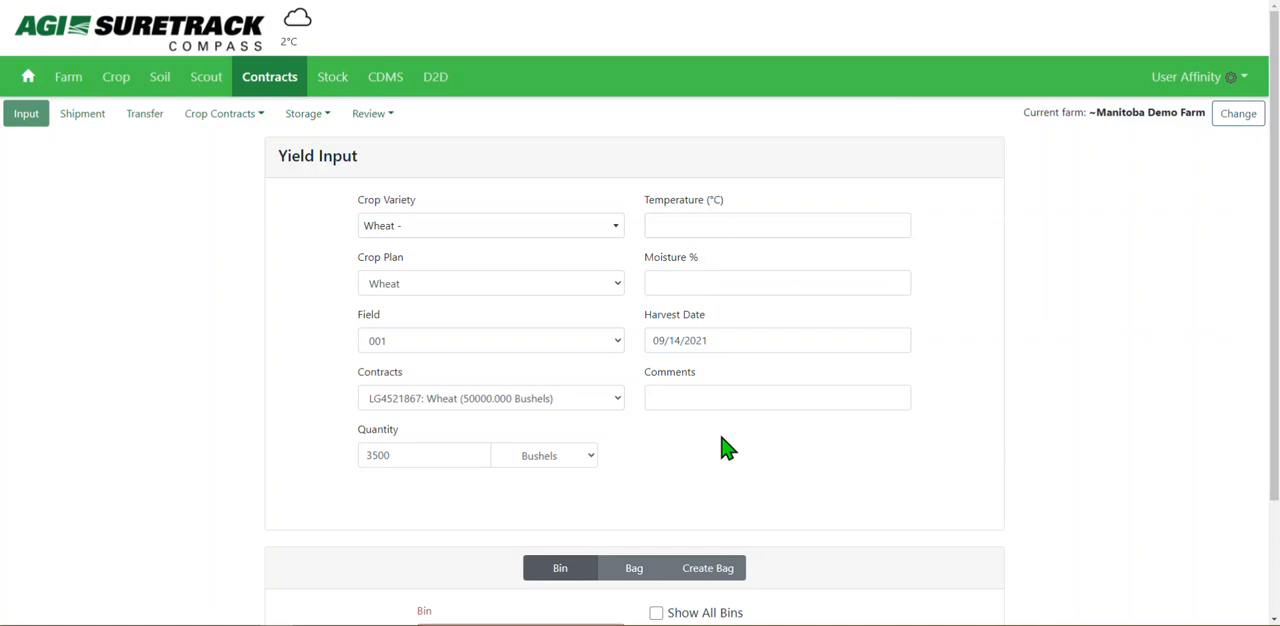
pyautogui.click(755, 390)
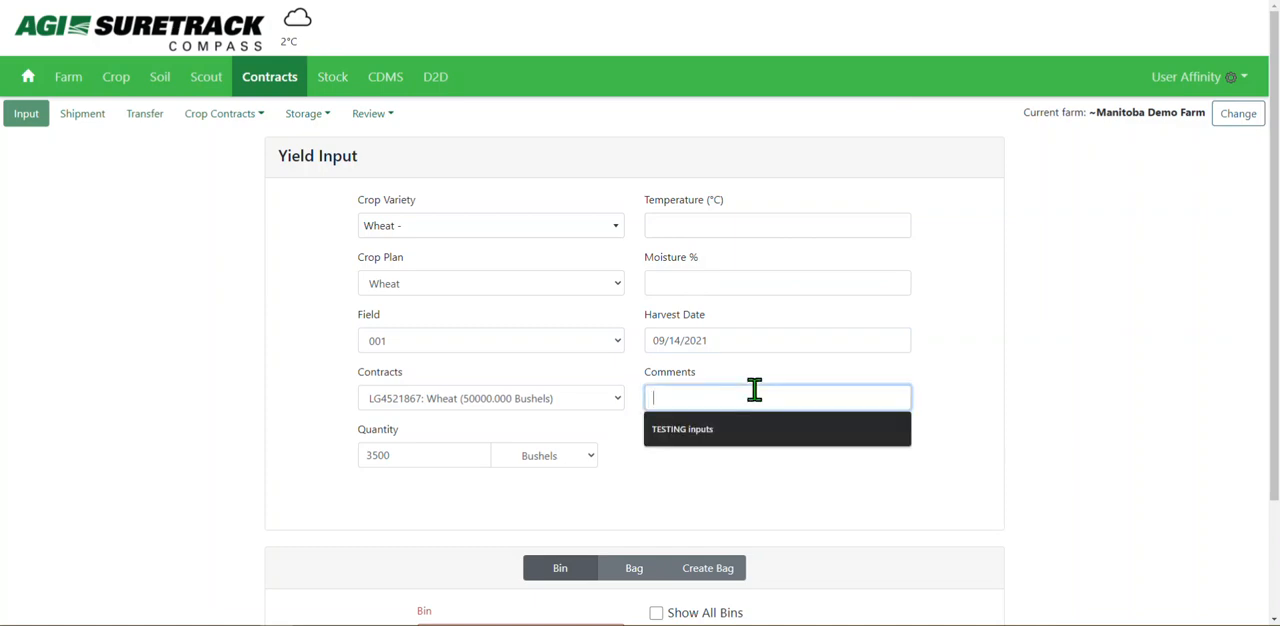
pyautogui.click(795, 472)
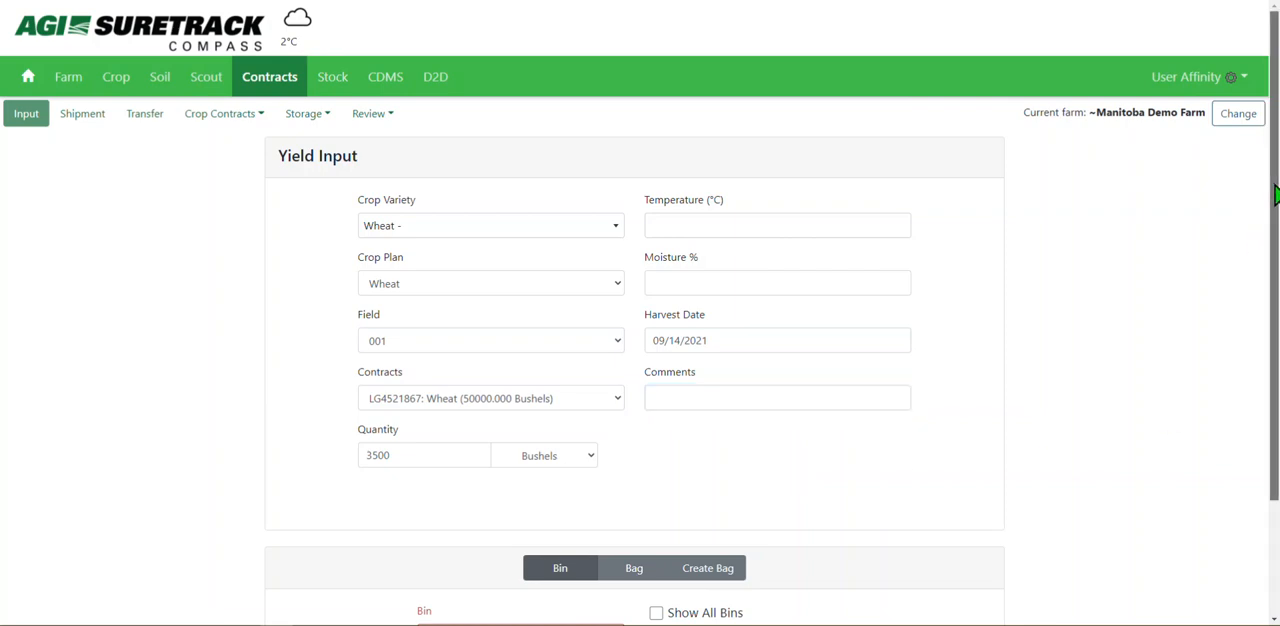
# Select the FEED LOT 2 - Main Yard bin as the storage location for the harvested wheat.
pyautogui.scroll(-2, 1276, 195)
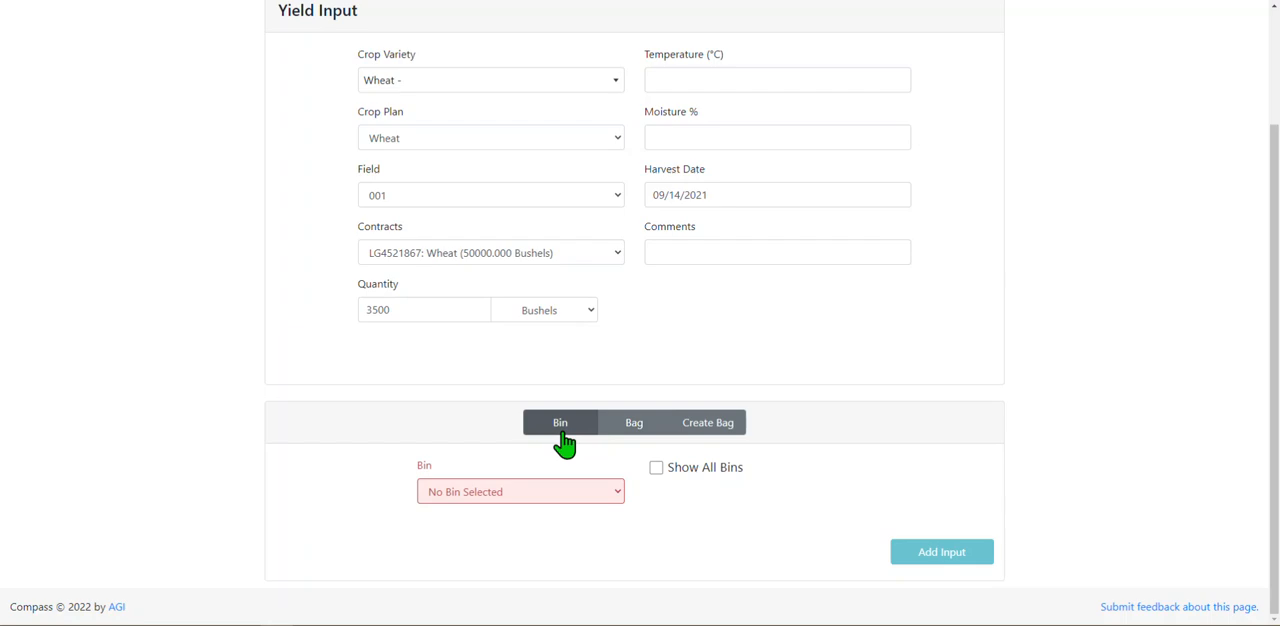
pyautogui.click(583, 502)
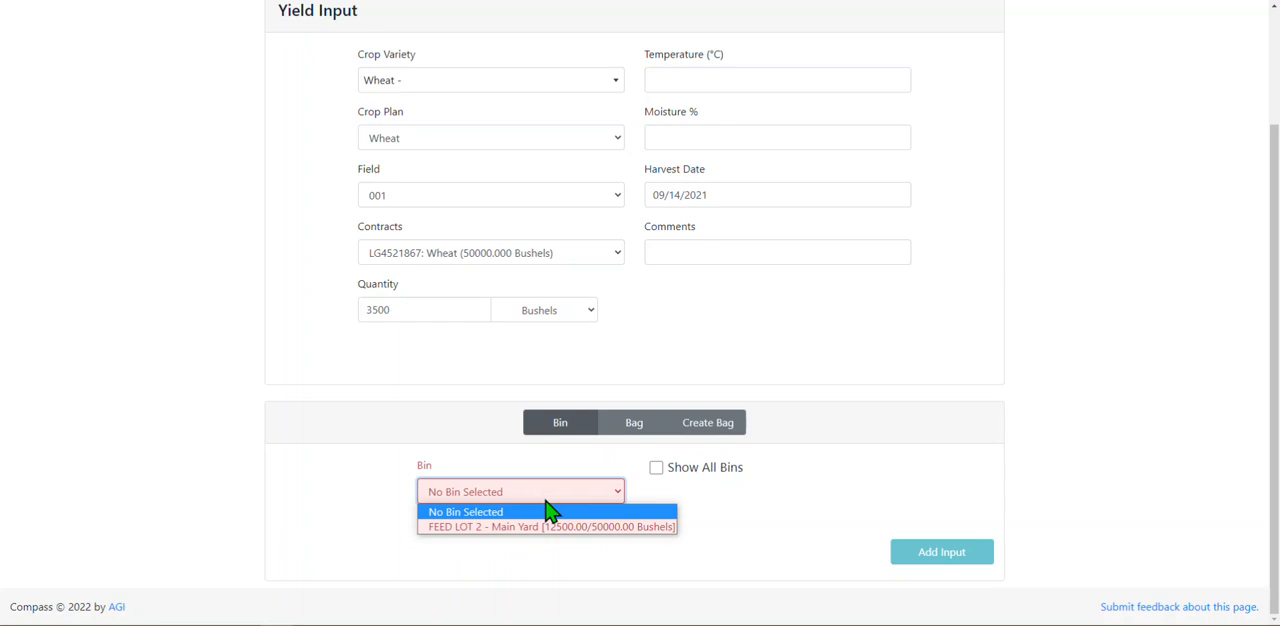
pyautogui.click(565, 527)
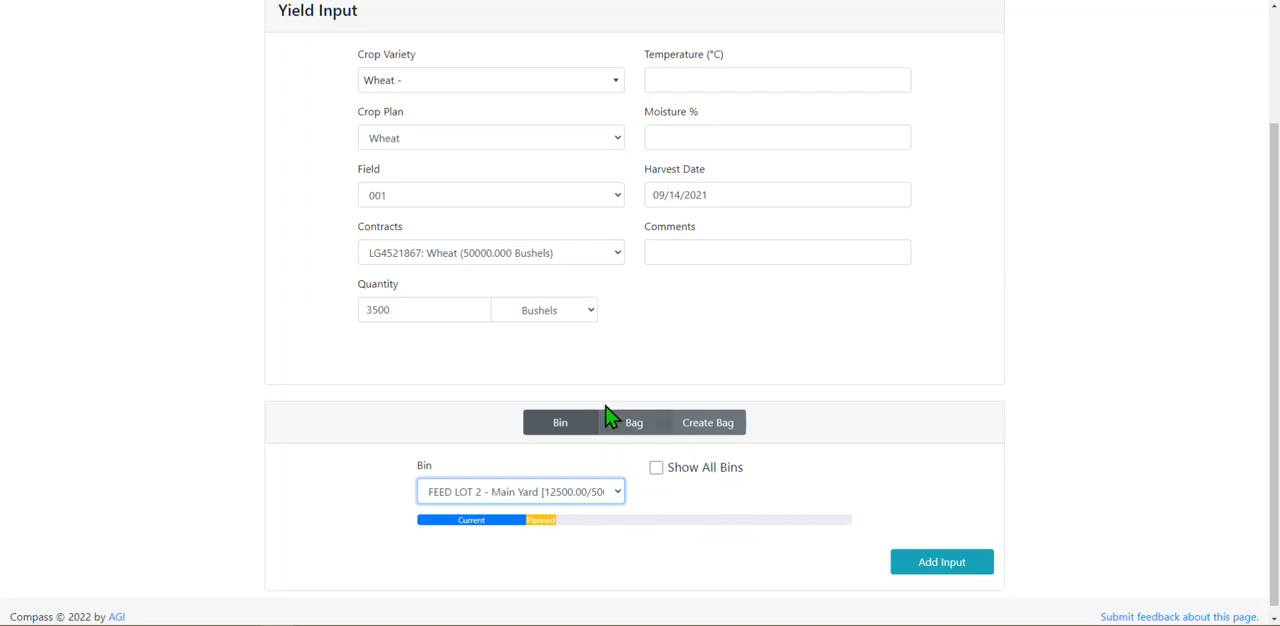
# Switch the storage type to an existing bag and examine which bags are available for the wheat.
pyautogui.click(645, 436)
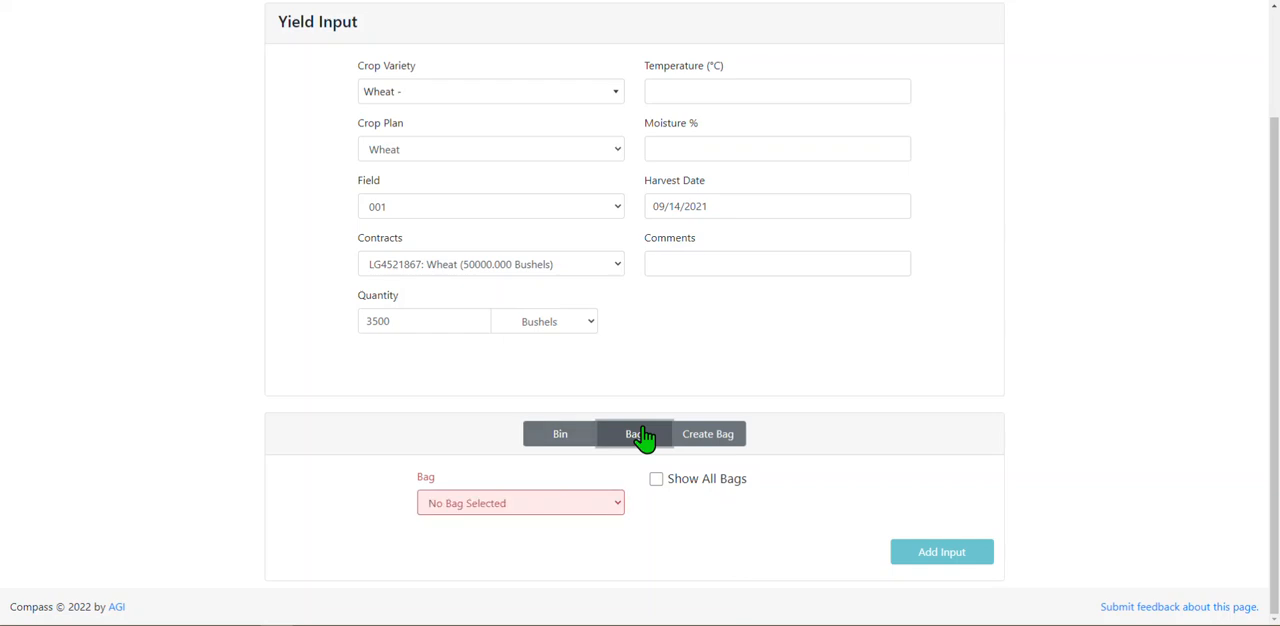
pyautogui.click(605, 508)
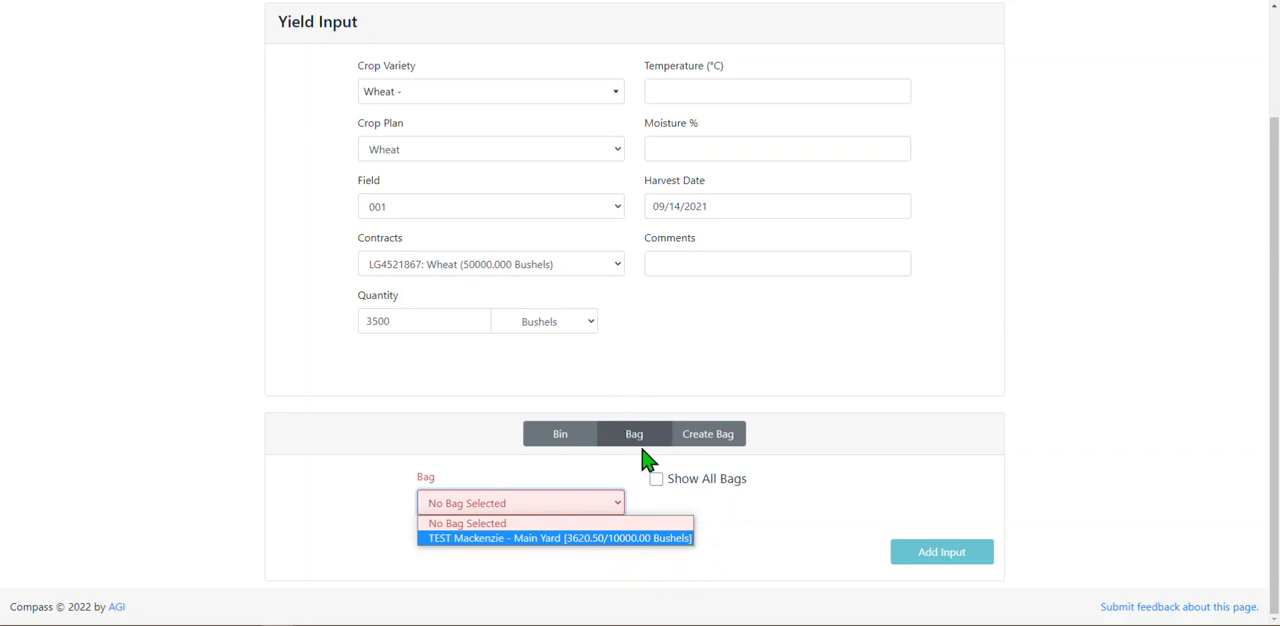
pyautogui.moveTo(1275, 302); pyautogui.dragTo(1275, 188)
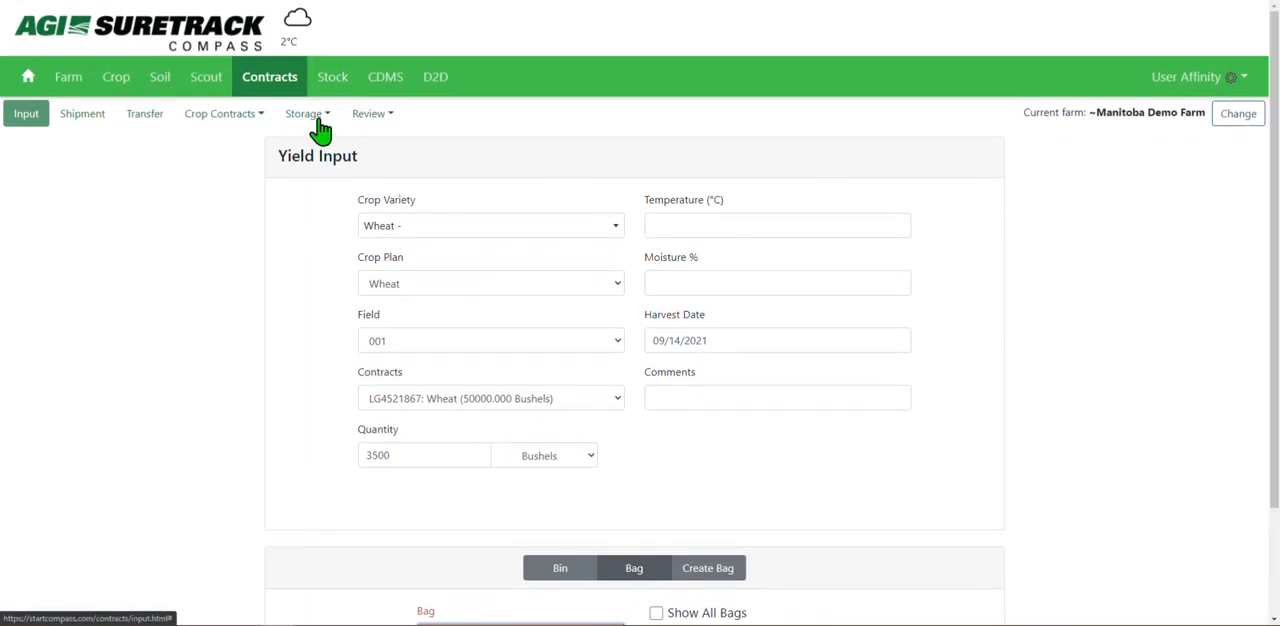
pyautogui.moveTo(1275, 205); pyautogui.dragTo(1276, 333)
# Switch the storage type to creating a new bag and show all of its entry fields.
pyautogui.click(728, 440)
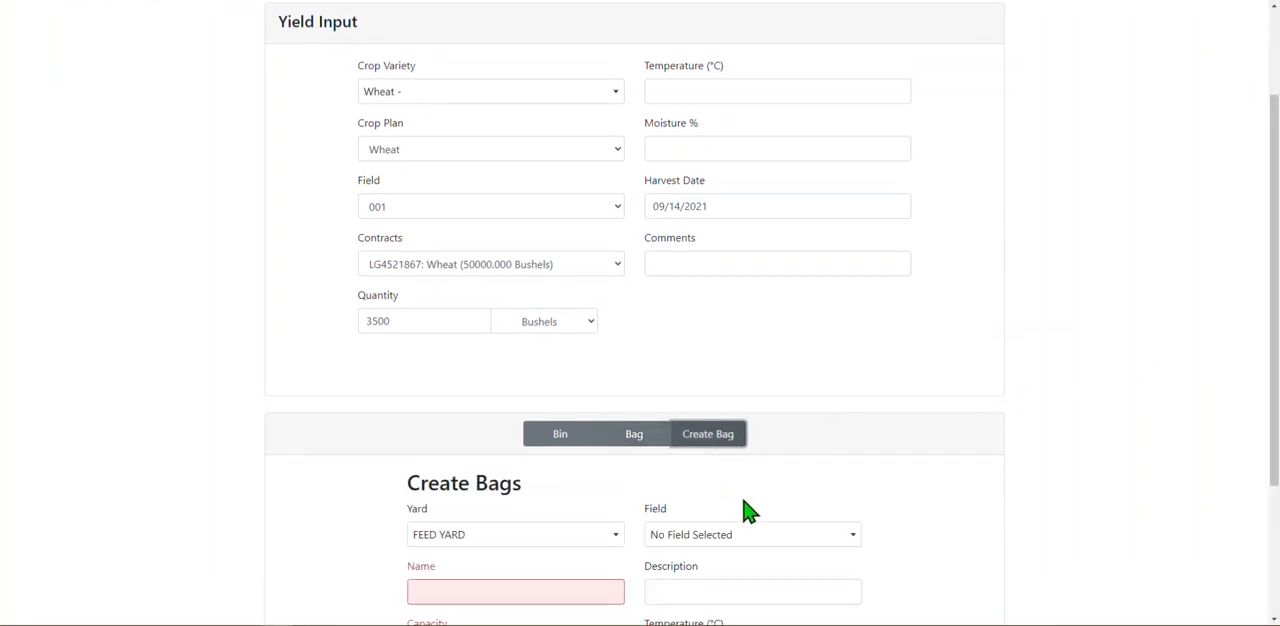
pyautogui.moveTo(1274, 163); pyautogui.dragTo(1269, 303)
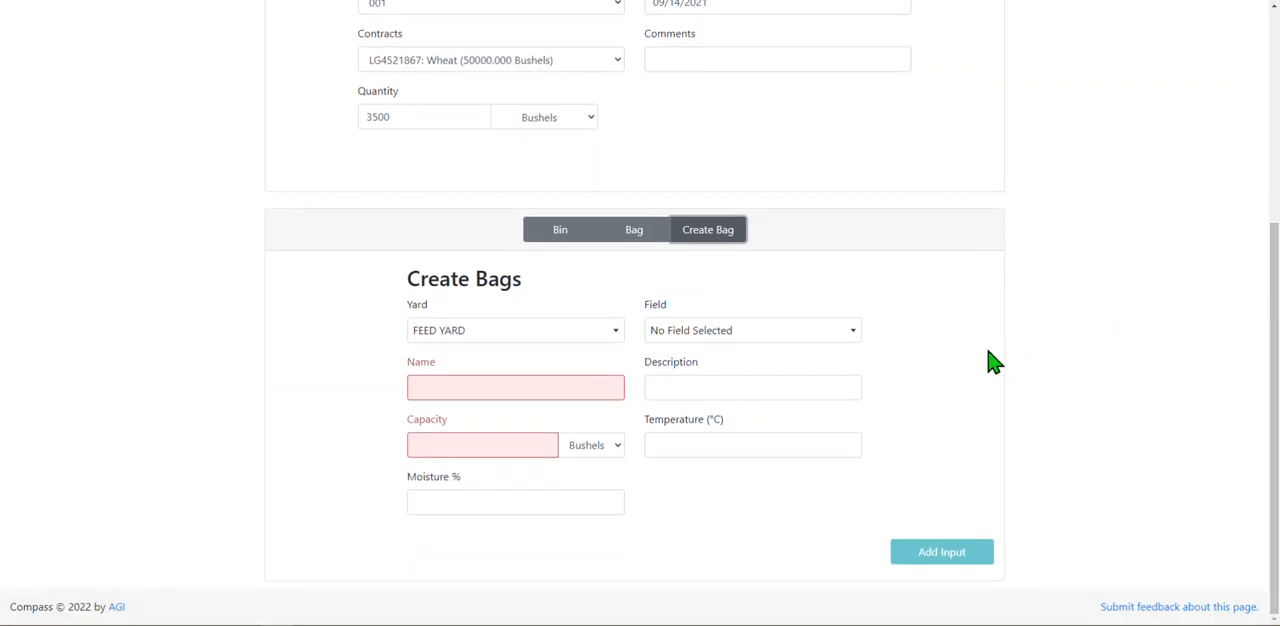
# Fill in the new bag with Main Yard as yard, TEST as name and a capacity of 5000 bushels.
pyautogui.click(585, 338)
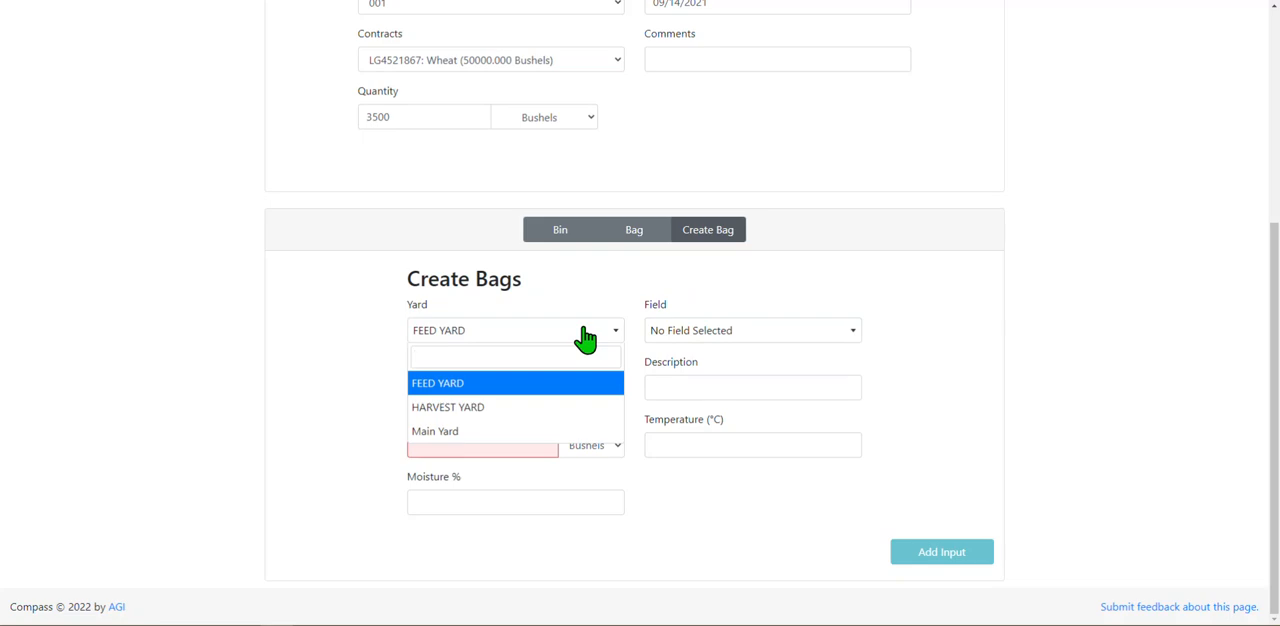
pyautogui.click(518, 438)
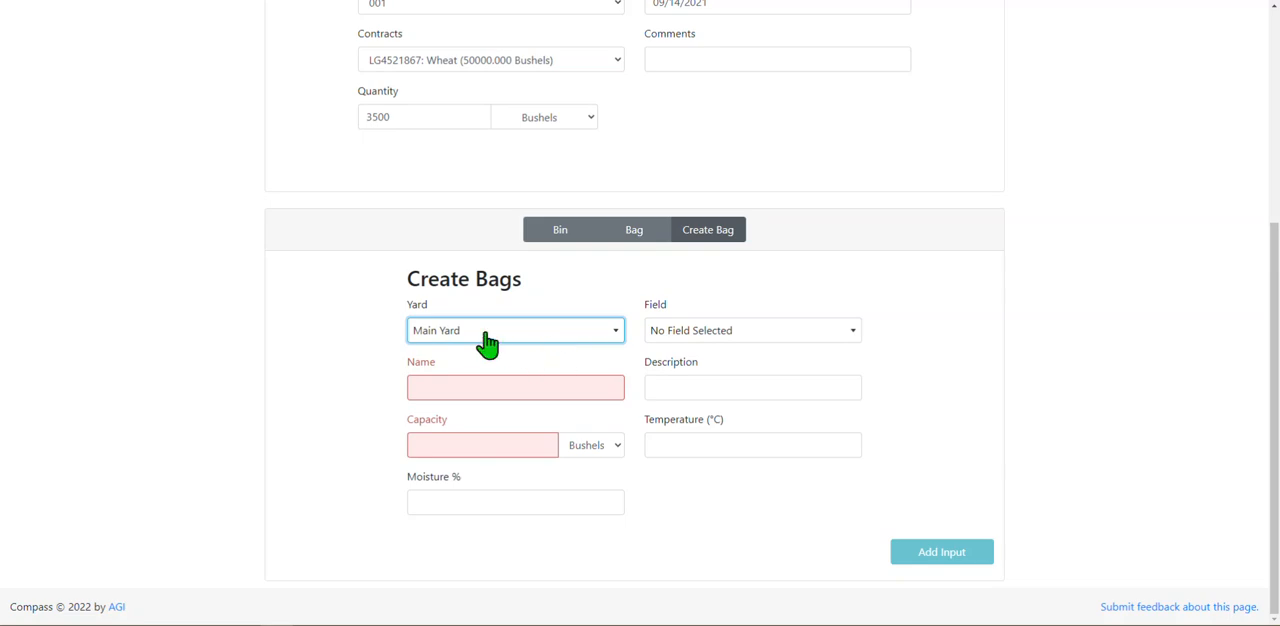
pyautogui.click(530, 385)
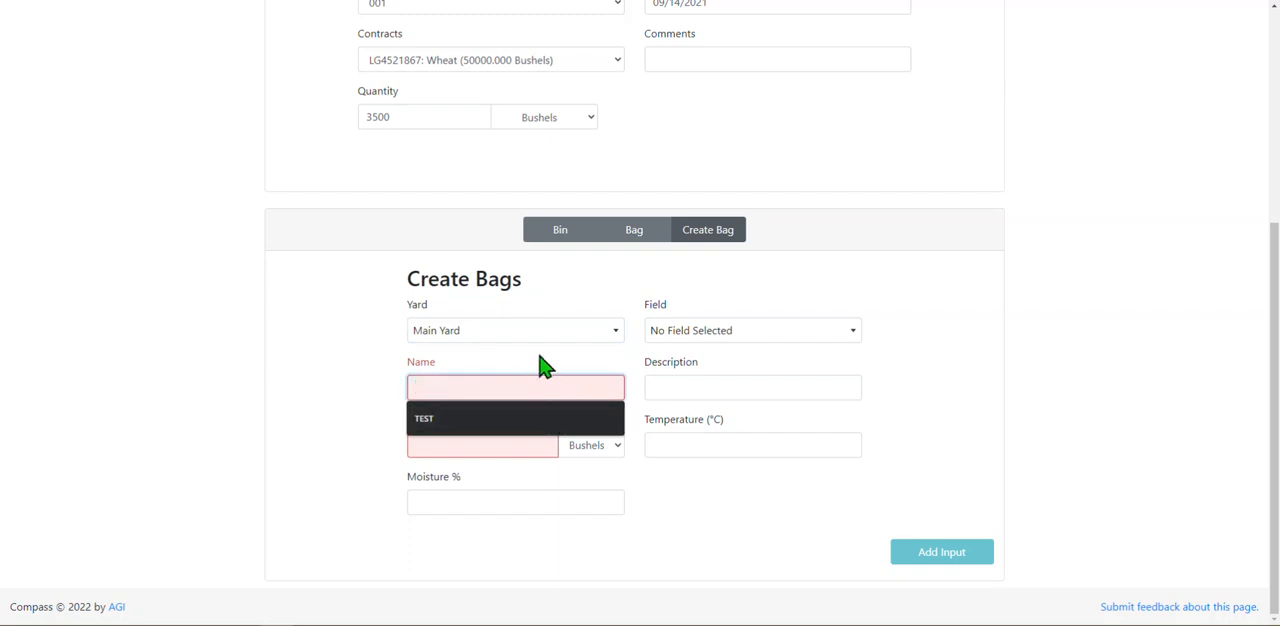
pyautogui.click(521, 425)
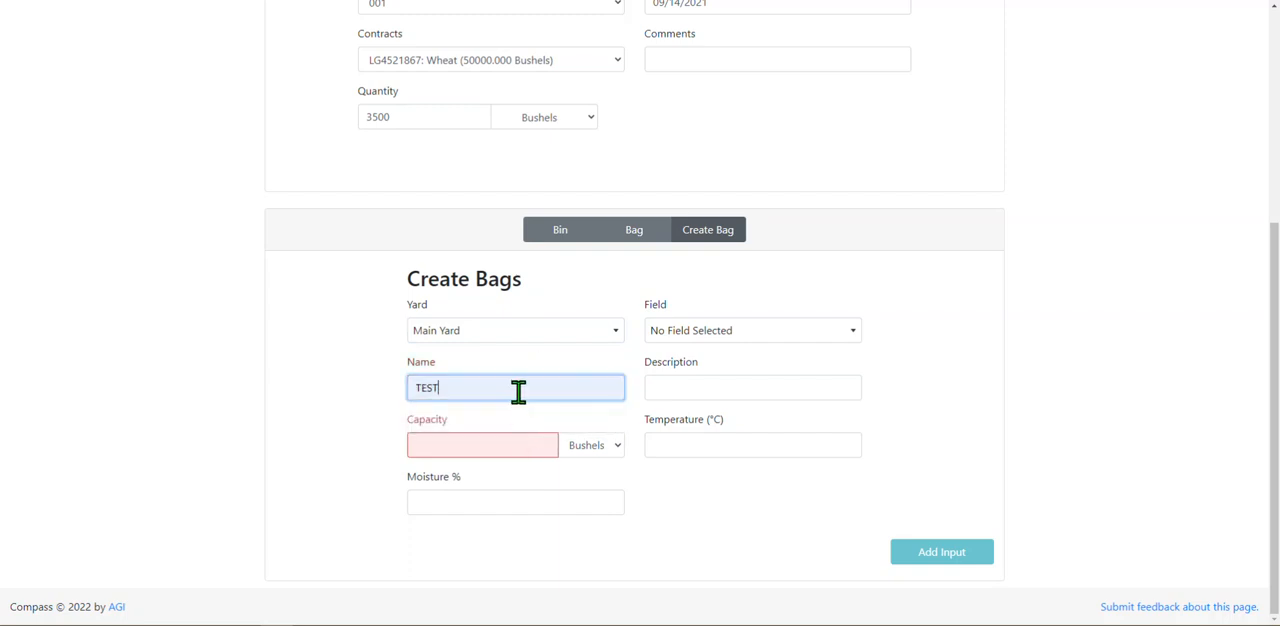
pyautogui.click(496, 447)
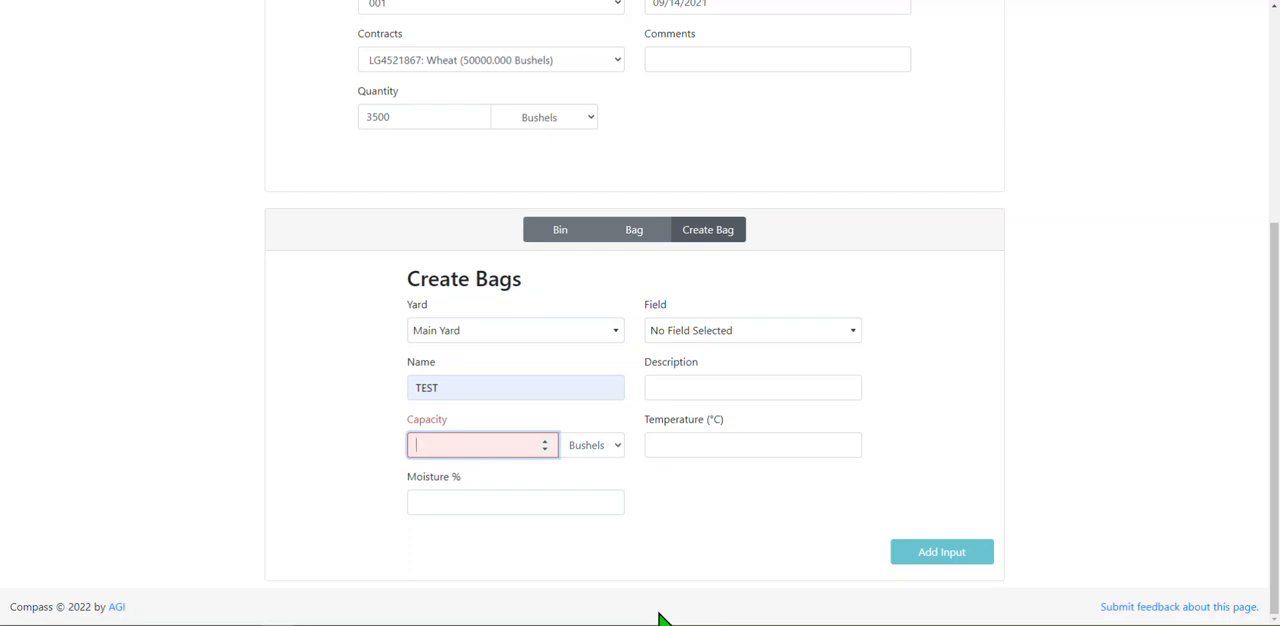
pyautogui.write('50000')
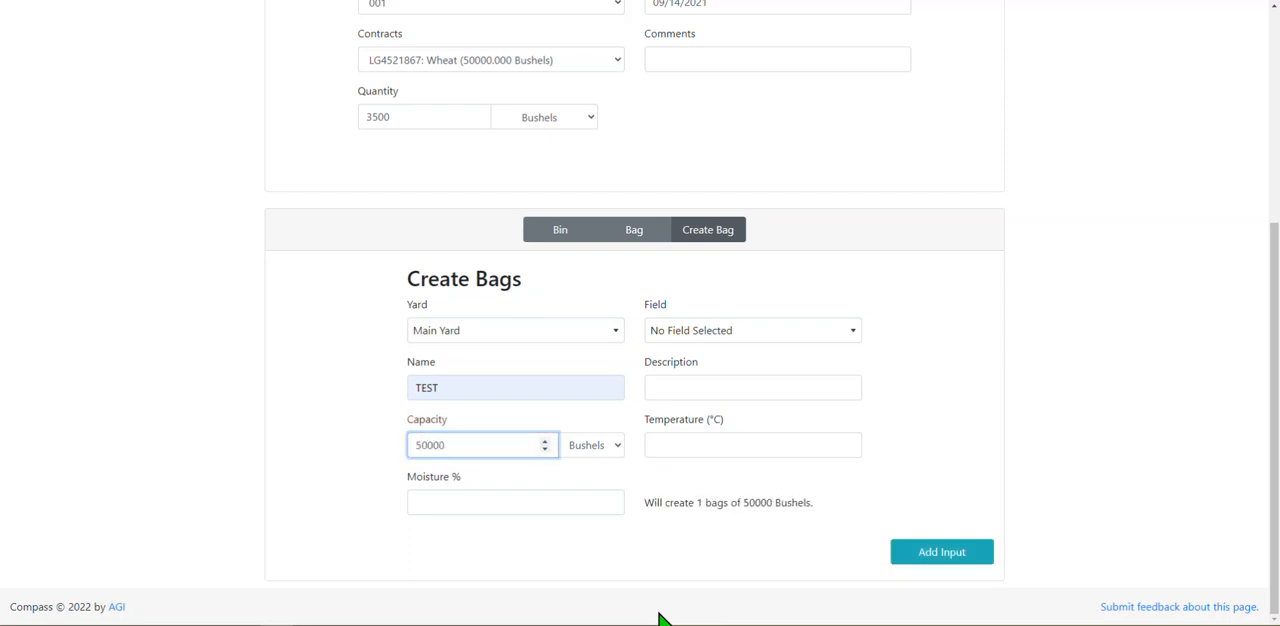
pyautogui.press('BackSpace')
pyautogui.press('Tab')
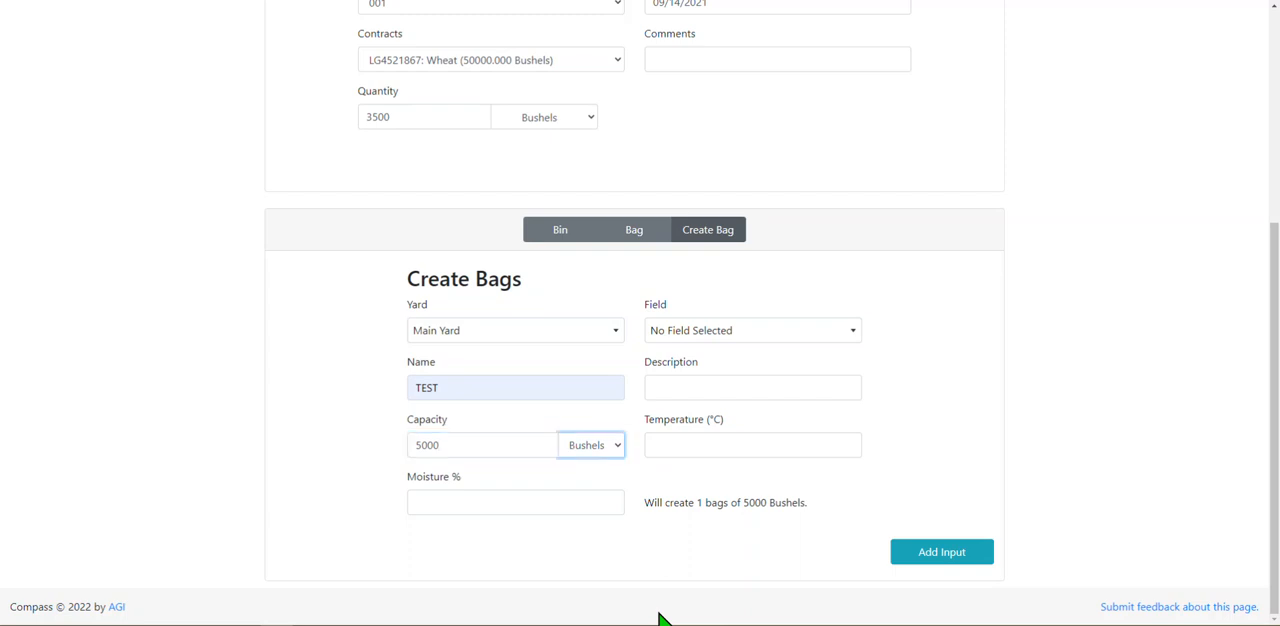
# Try field 001 for the new bag, reset it to No Field Selected, and review the optional fields and bag summary.
pyautogui.click(555, 500)
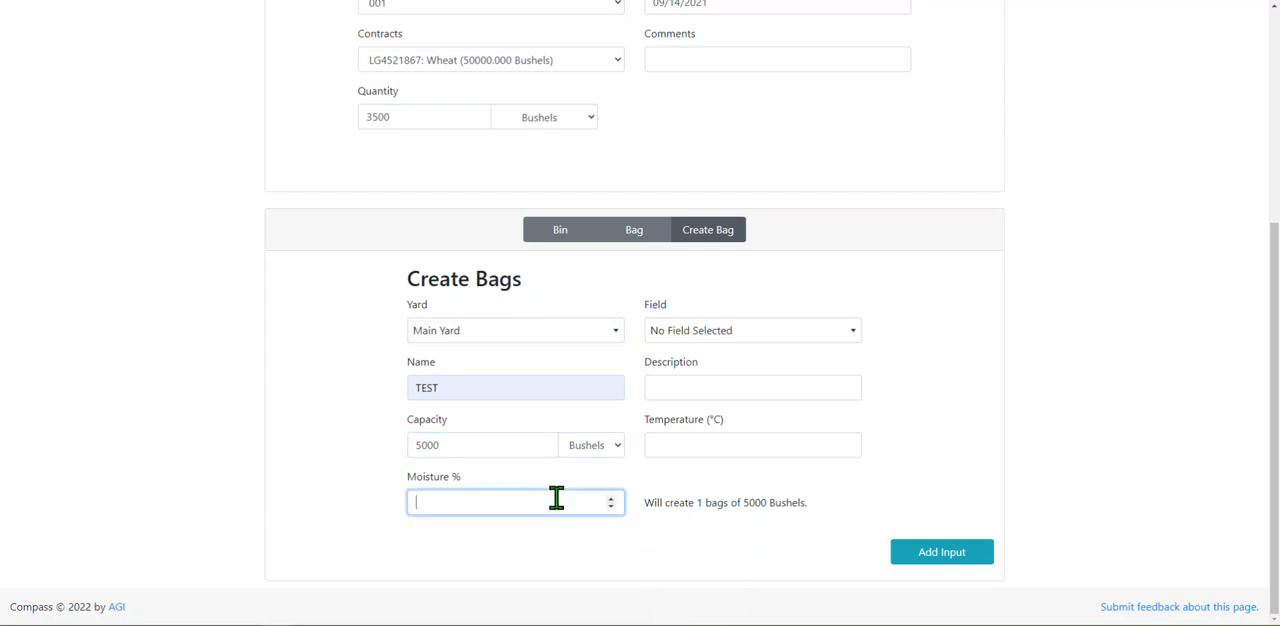
pyautogui.click(690, 340)
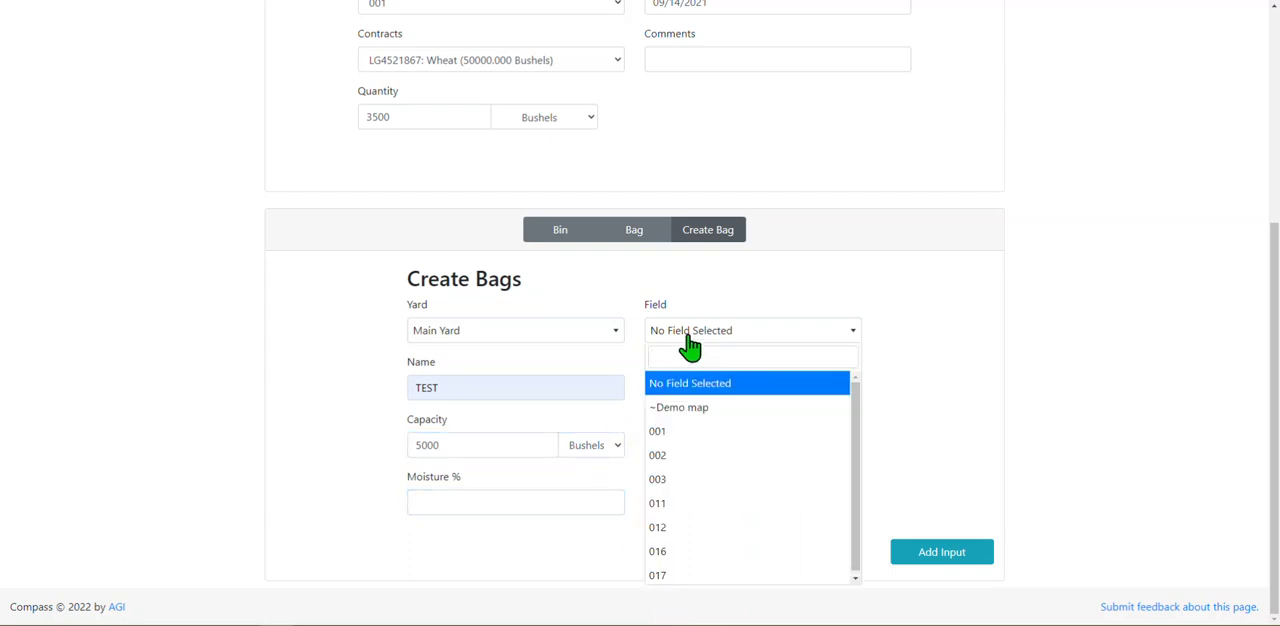
pyautogui.click(698, 433)
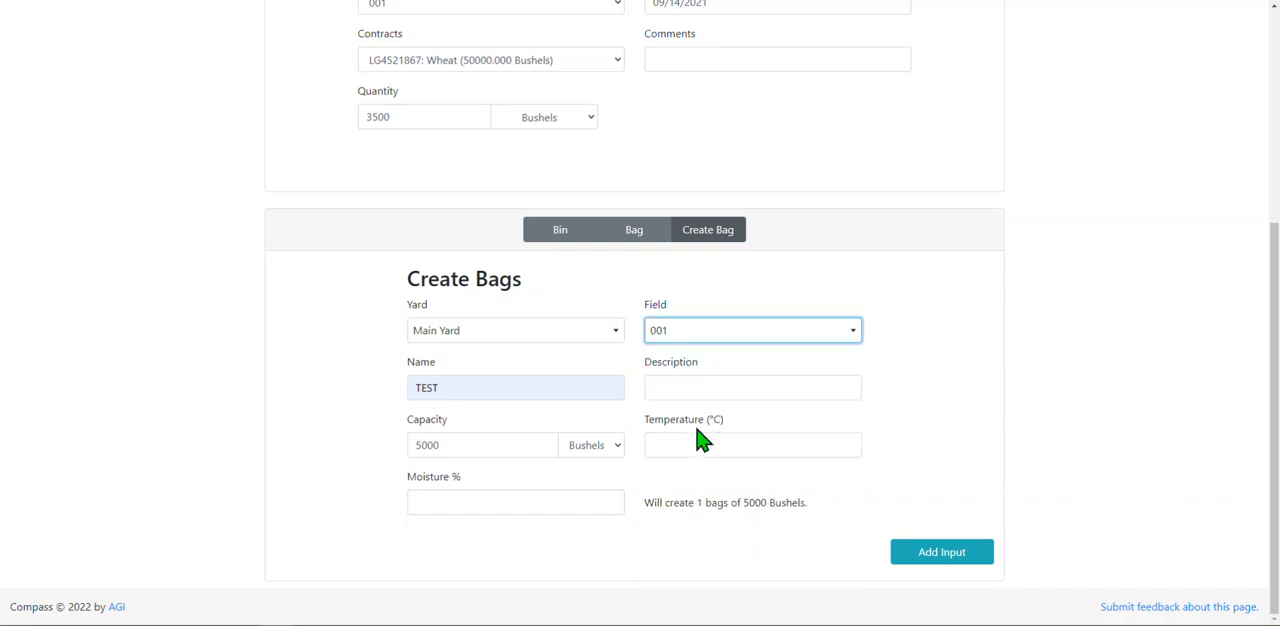
pyautogui.click(737, 338)
pyautogui.click(734, 385)
pyautogui.click(734, 382)
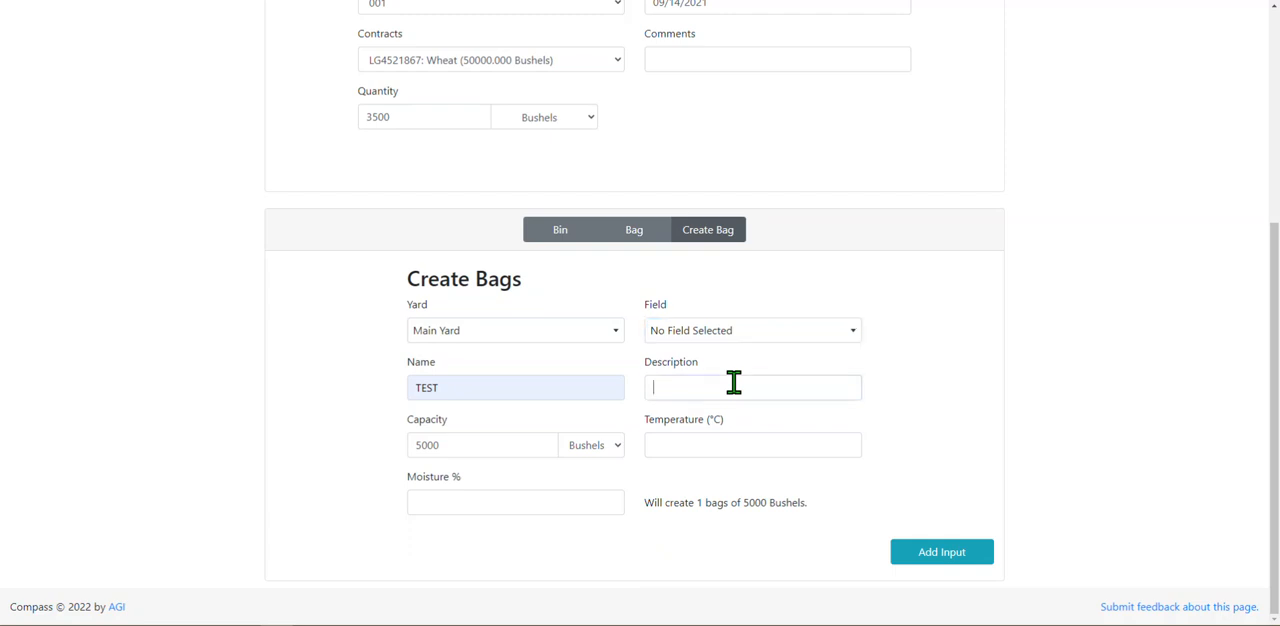
pyautogui.click(732, 444)
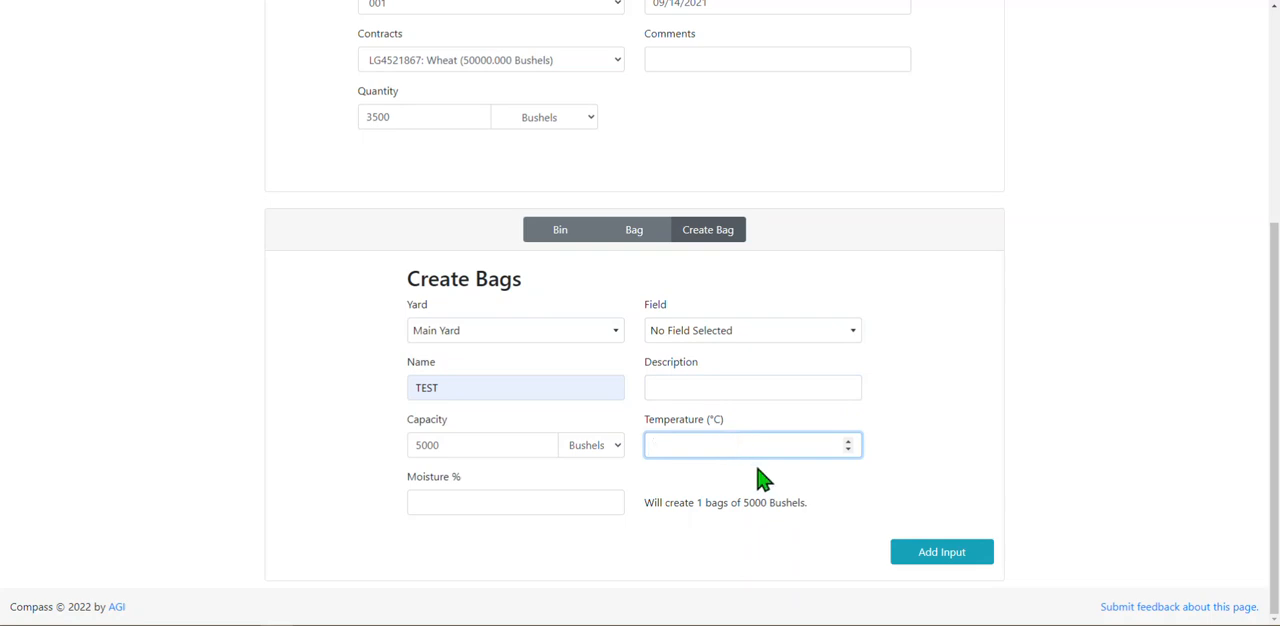
pyautogui.click(736, 529)
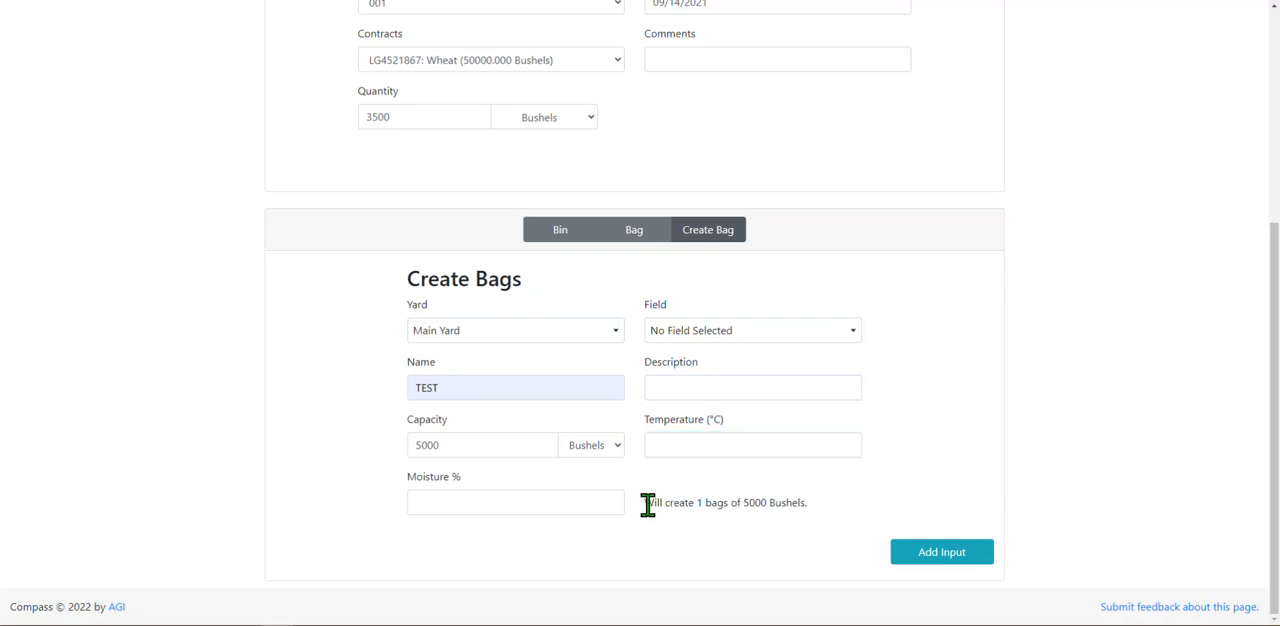
pyautogui.moveTo(644, 506); pyautogui.dragTo(824, 510)
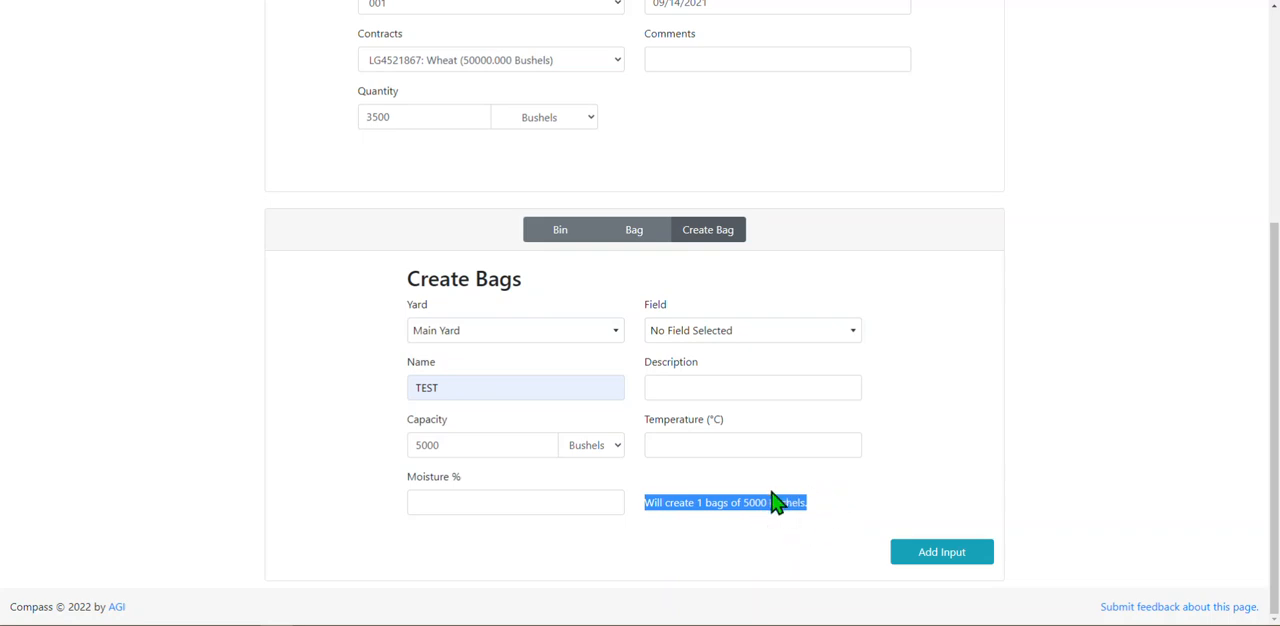
pyautogui.click(910, 376)
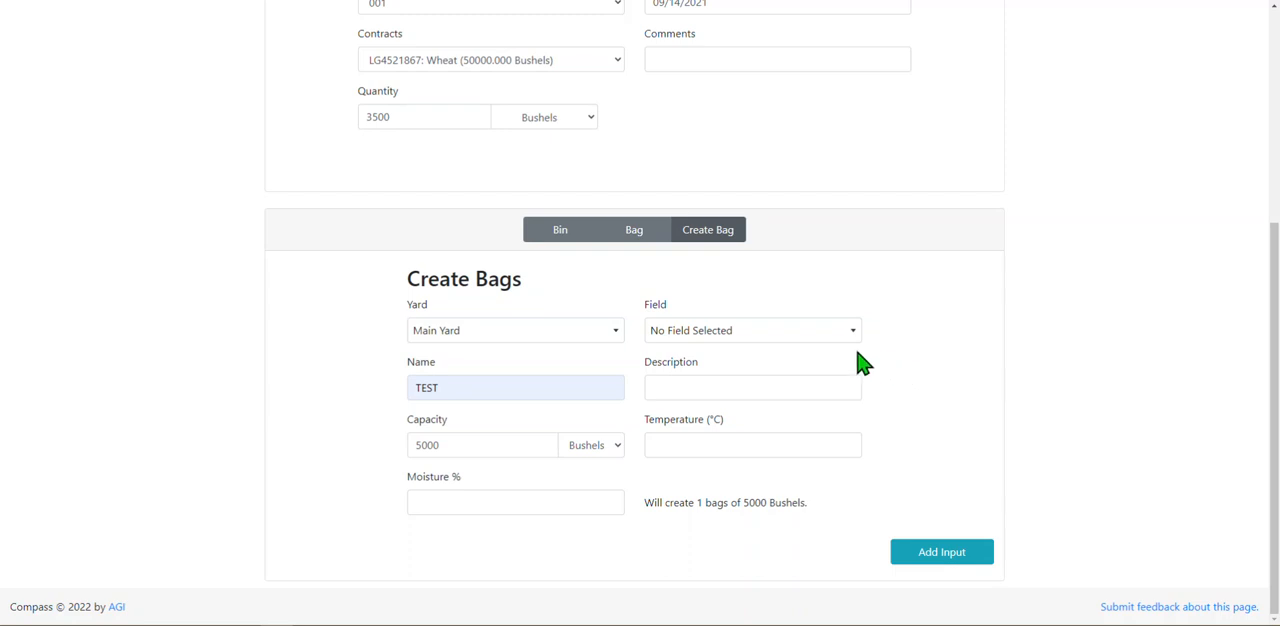
# Switch the storage type back to a bin and select FEED LOT 2 - Main Yard for the harvested wheat.
pyautogui.click(560, 243)
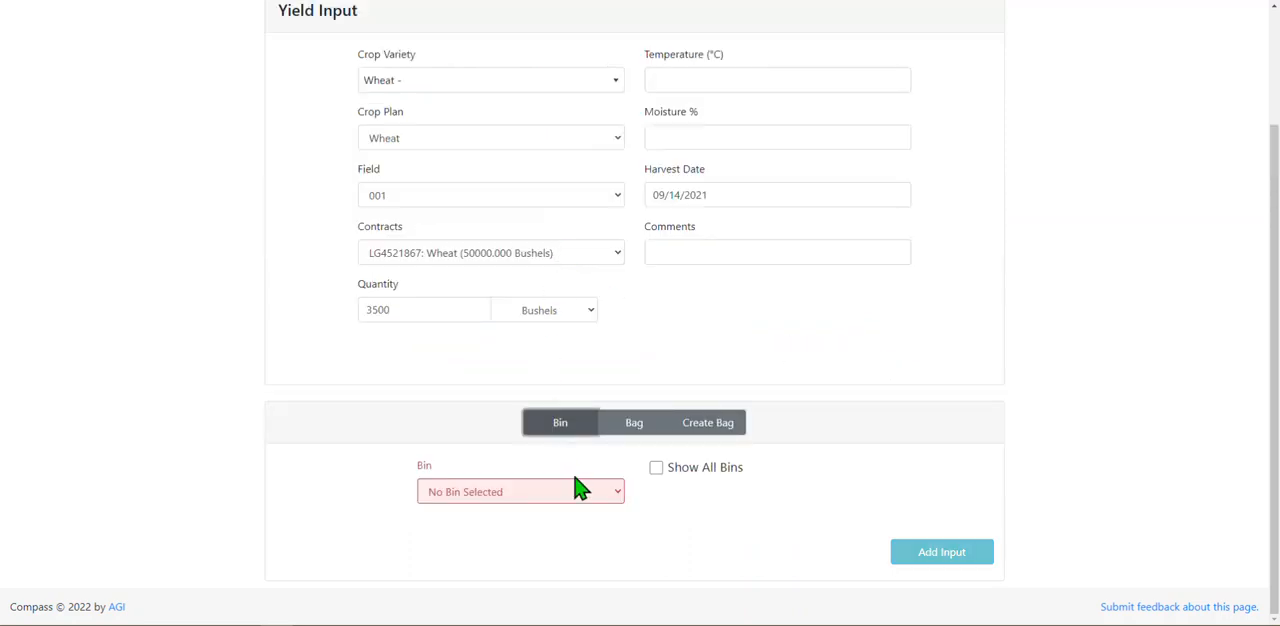
pyautogui.click(588, 500)
pyautogui.click(587, 526)
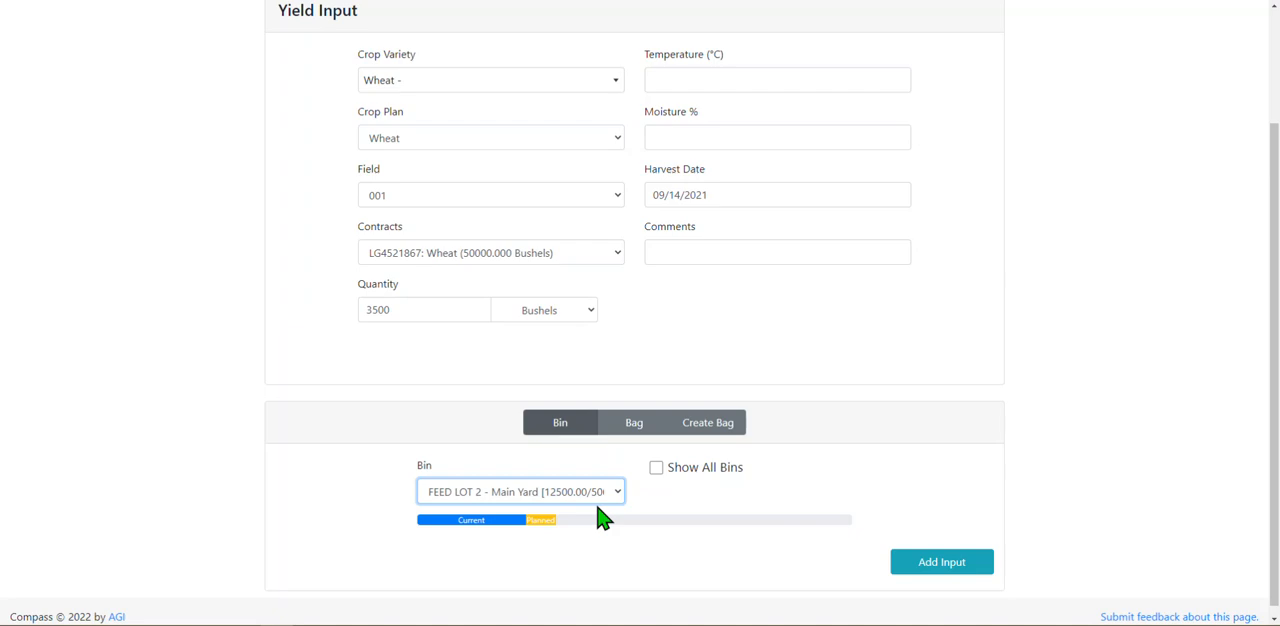
# Try the Show All Bins option with FEED LOT 2 - Main Yard, turn the option off and reselect the same bin.
pyautogui.click(657, 468)
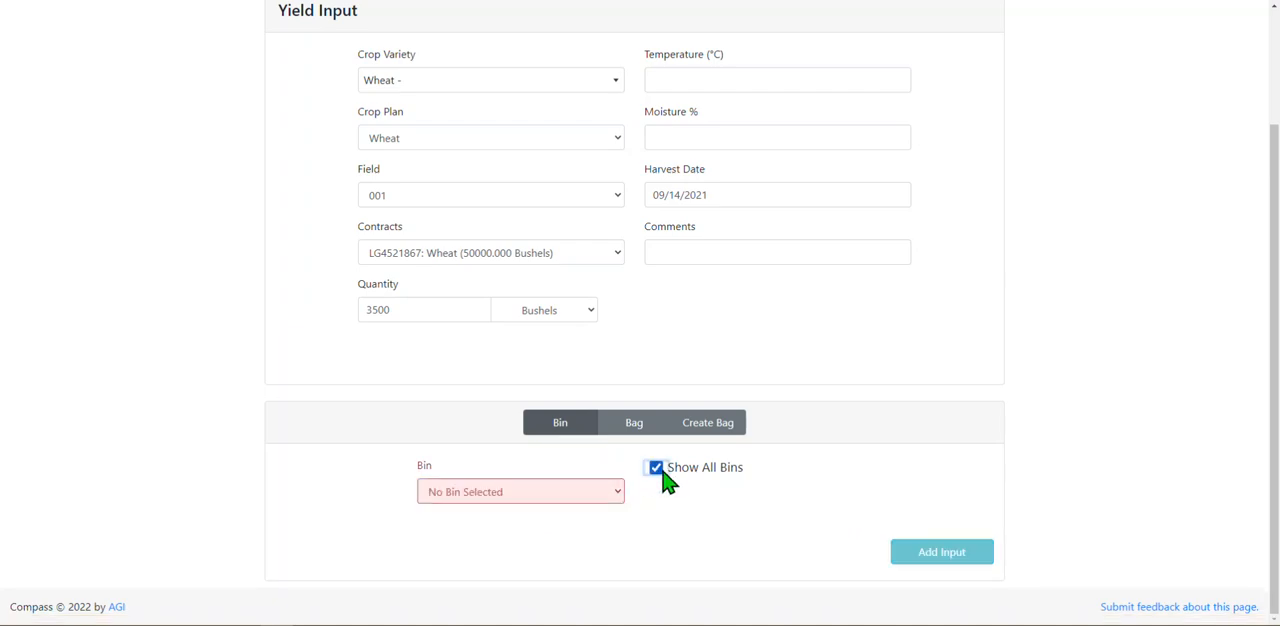
pyautogui.click(613, 492)
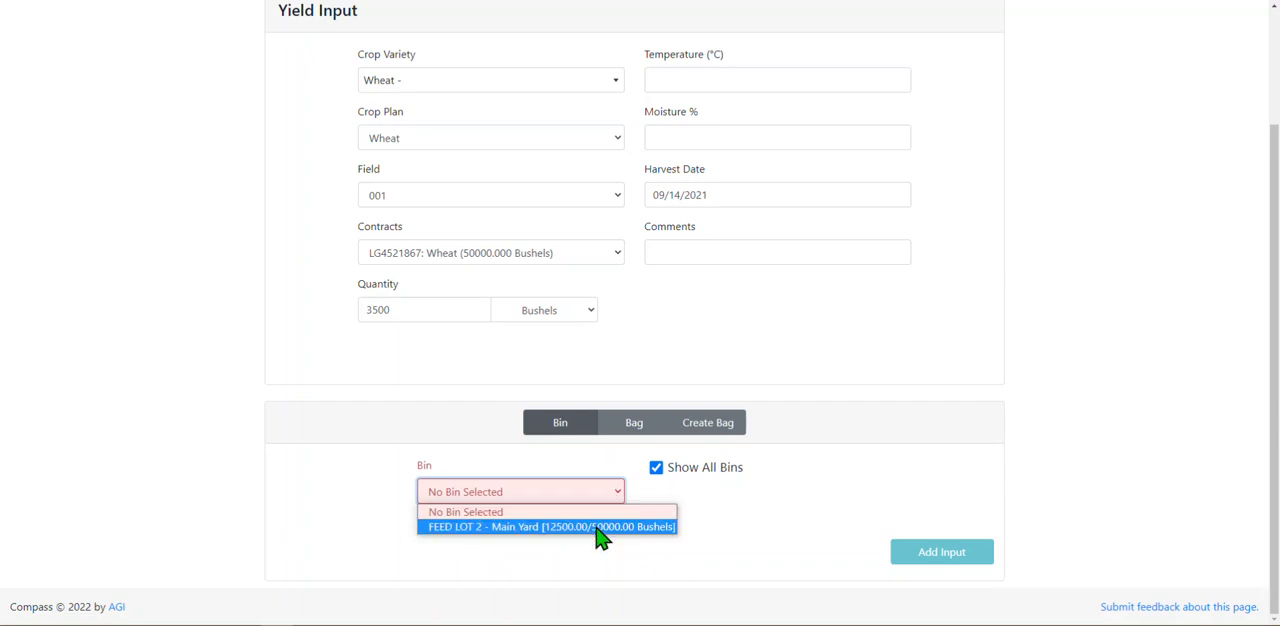
pyautogui.click(600, 527)
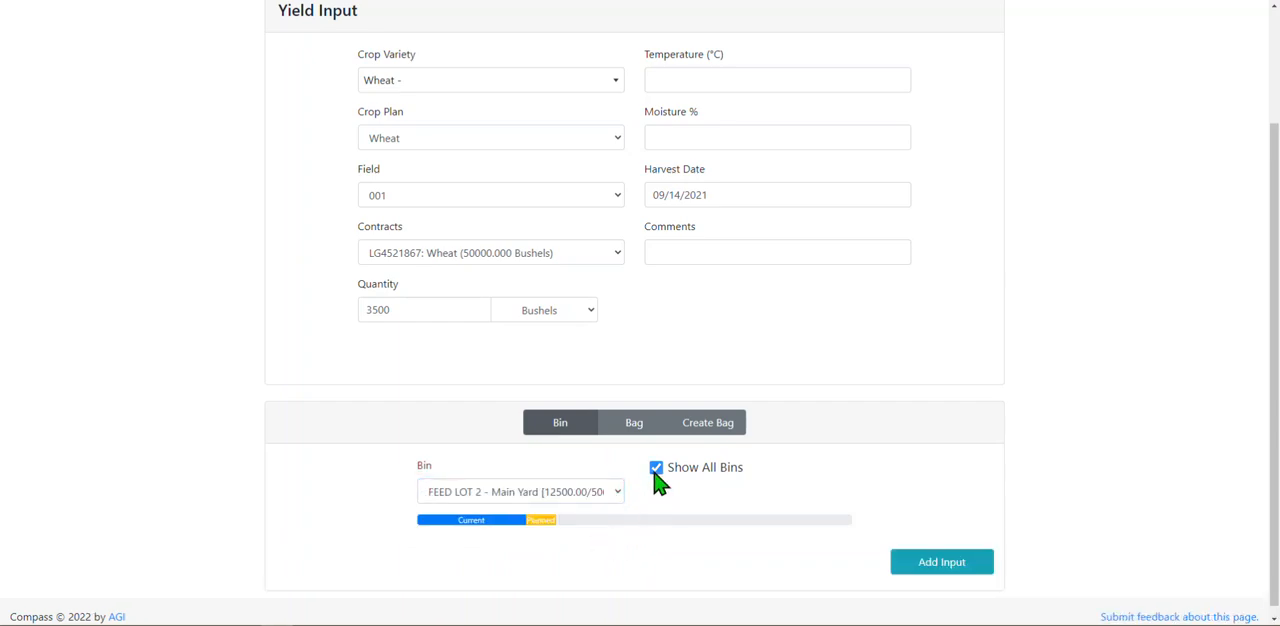
pyautogui.click(656, 469)
pyautogui.click(610, 492)
pyautogui.click(603, 525)
# Add the completed wheat yield input, check its entry among the added items, and save the inputs.
pyautogui.scroll(-1, 1275, 195)
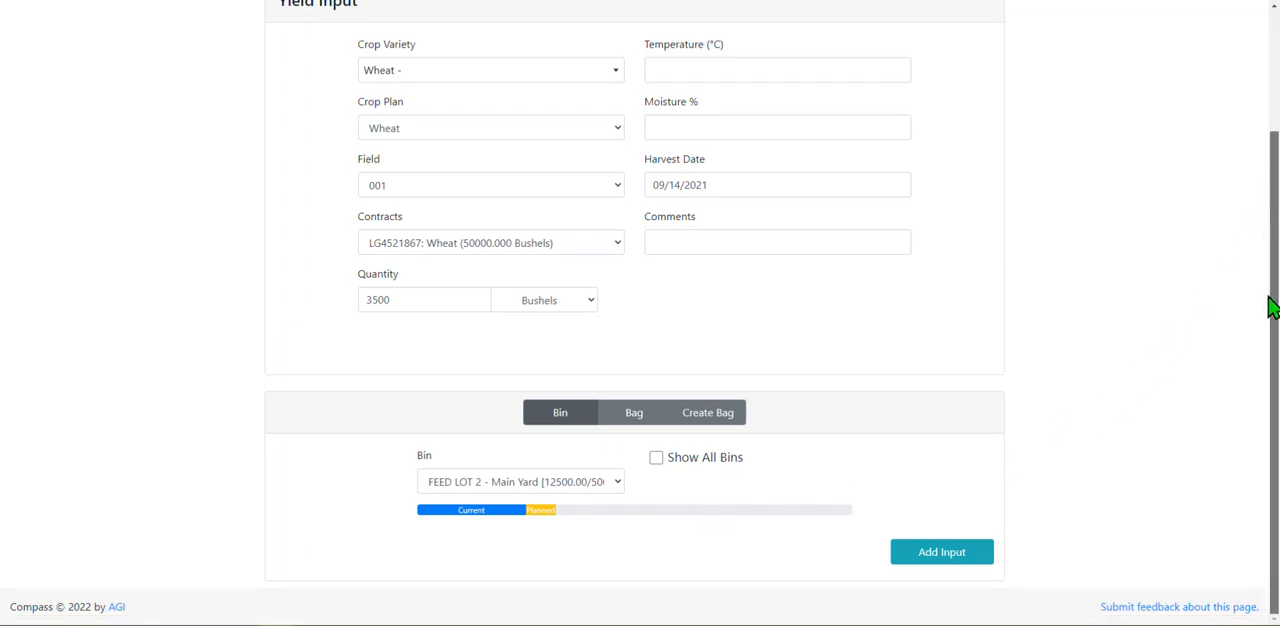
pyautogui.click(952, 557)
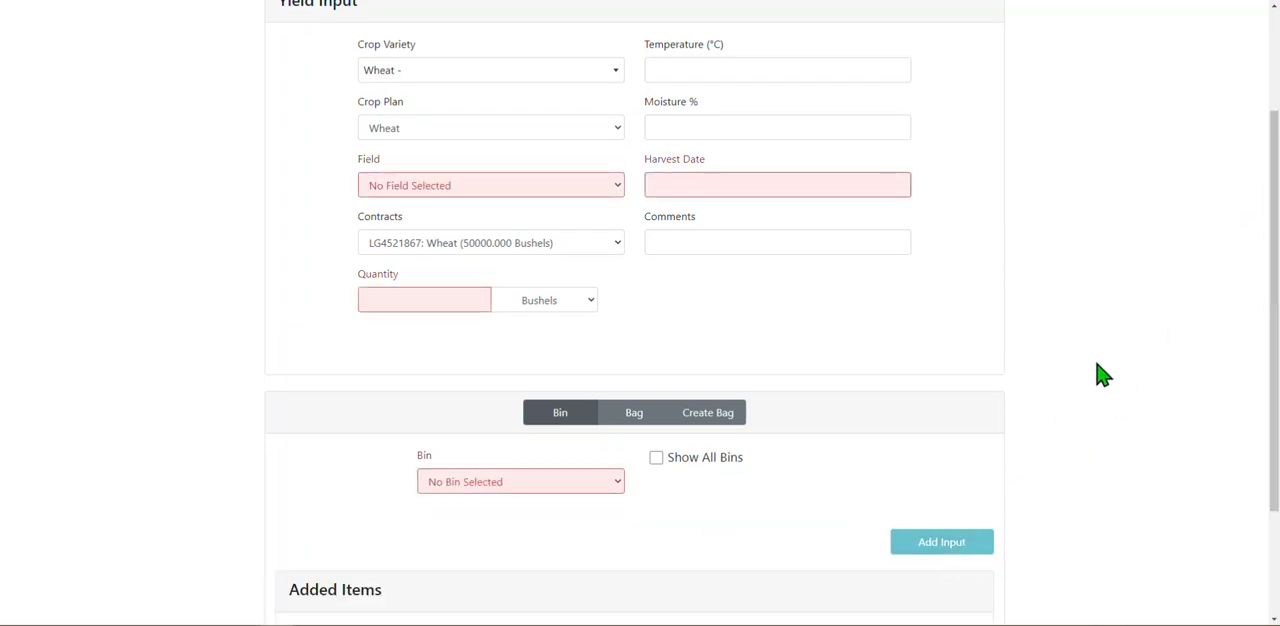
pyautogui.scroll(-1, 1272, 200)
pyautogui.scroll(-1, 1272, 205)
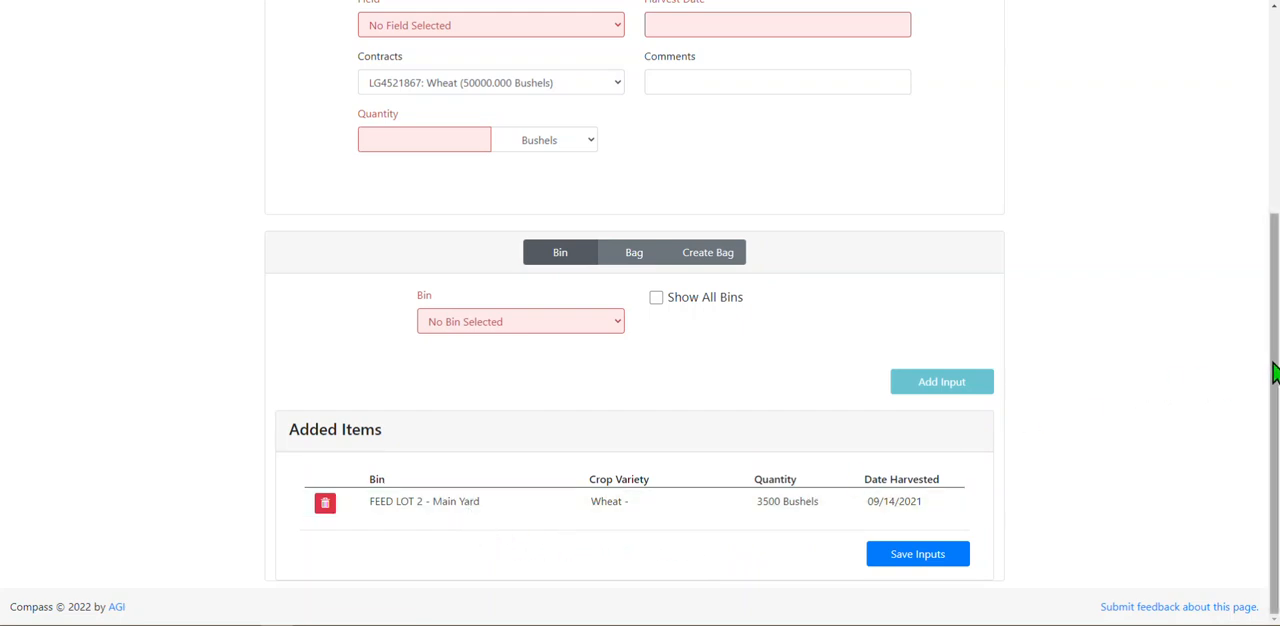
pyautogui.scroll(3, 1270, 371)
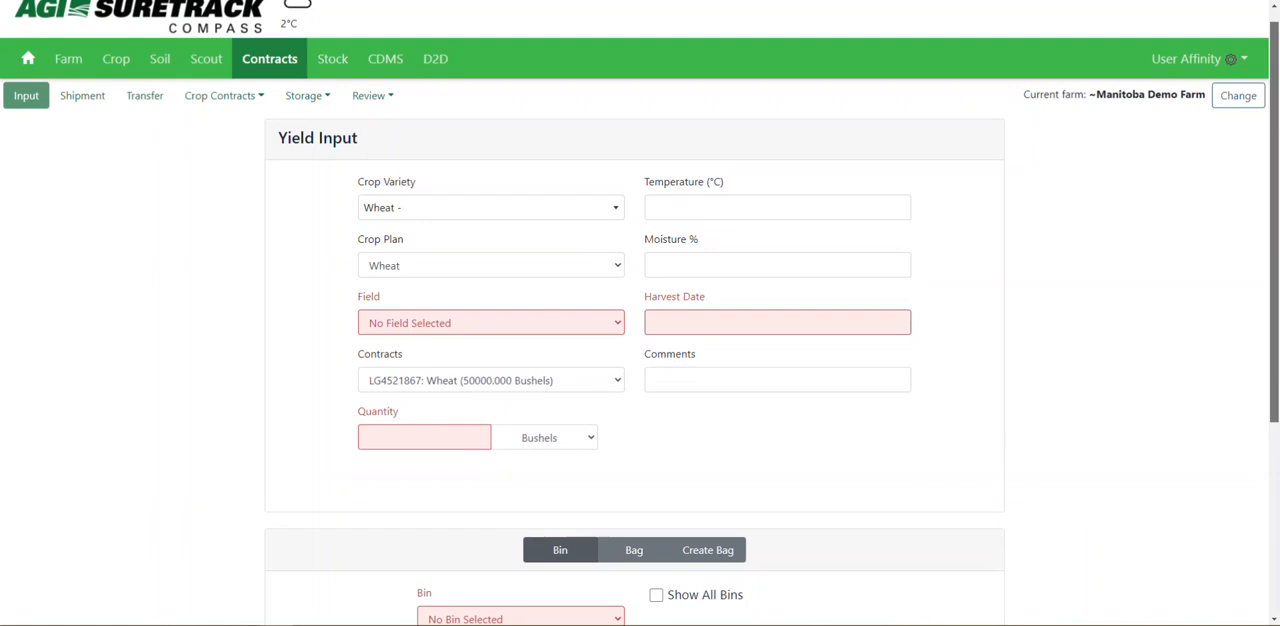
pyautogui.scroll(-3, 1270, 334)
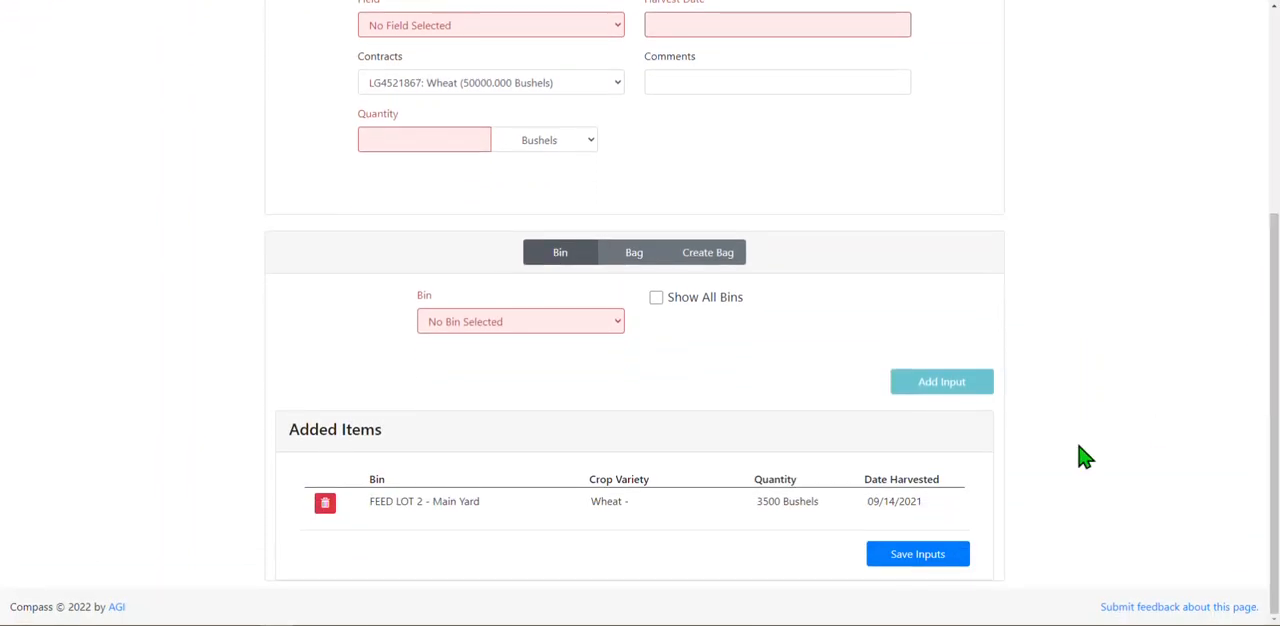
pyautogui.click(929, 565)
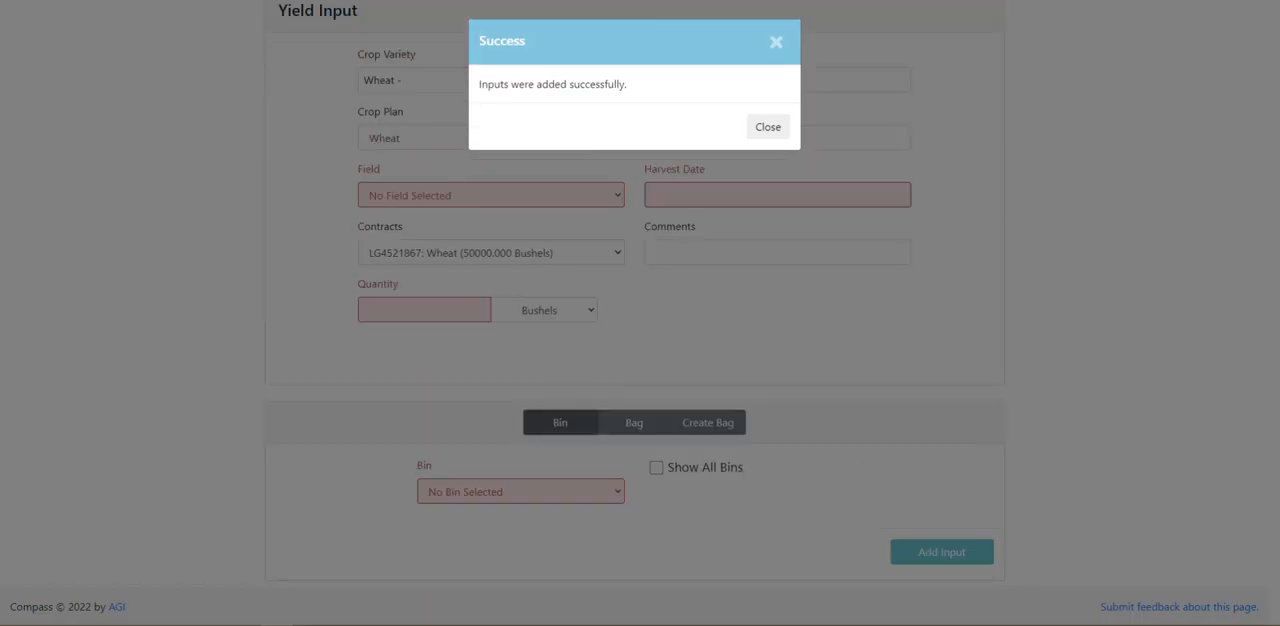
pyautogui.click(765, 130)
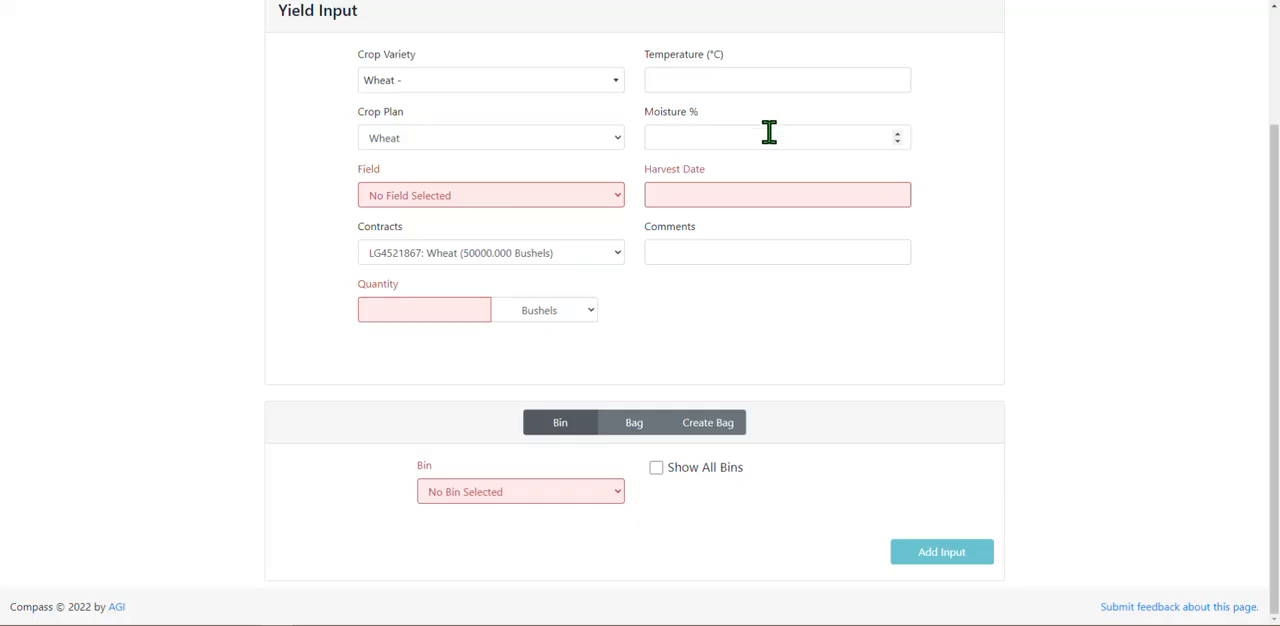
# Open the FEED LOT 2 bin from the storage bins and examine the list of inputs it holds.
pyautogui.moveTo(1268, 388); pyautogui.dragTo(1270, 153)
pyautogui.click(305, 116)
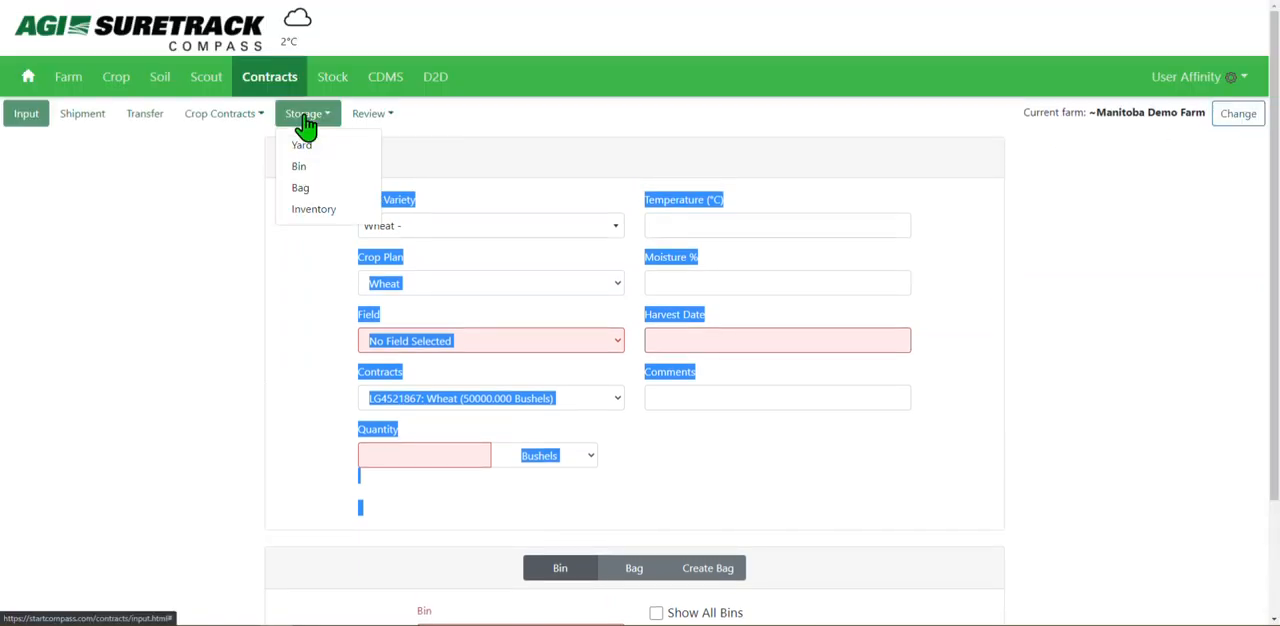
pyautogui.click(318, 166)
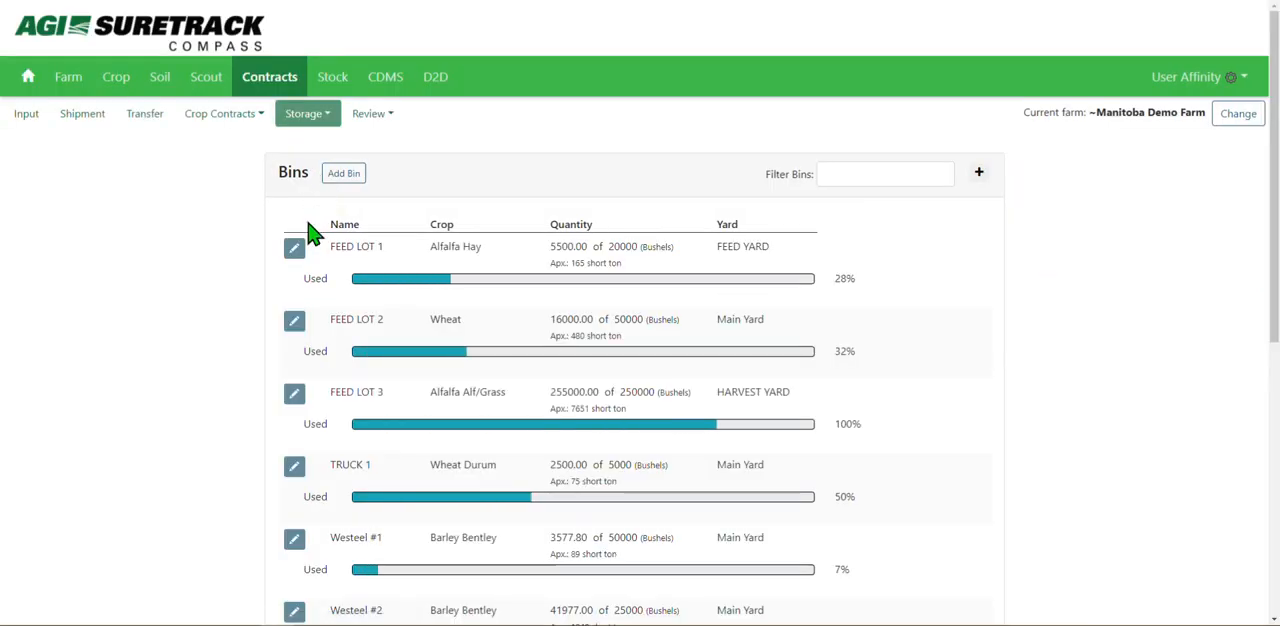
pyautogui.click(455, 352)
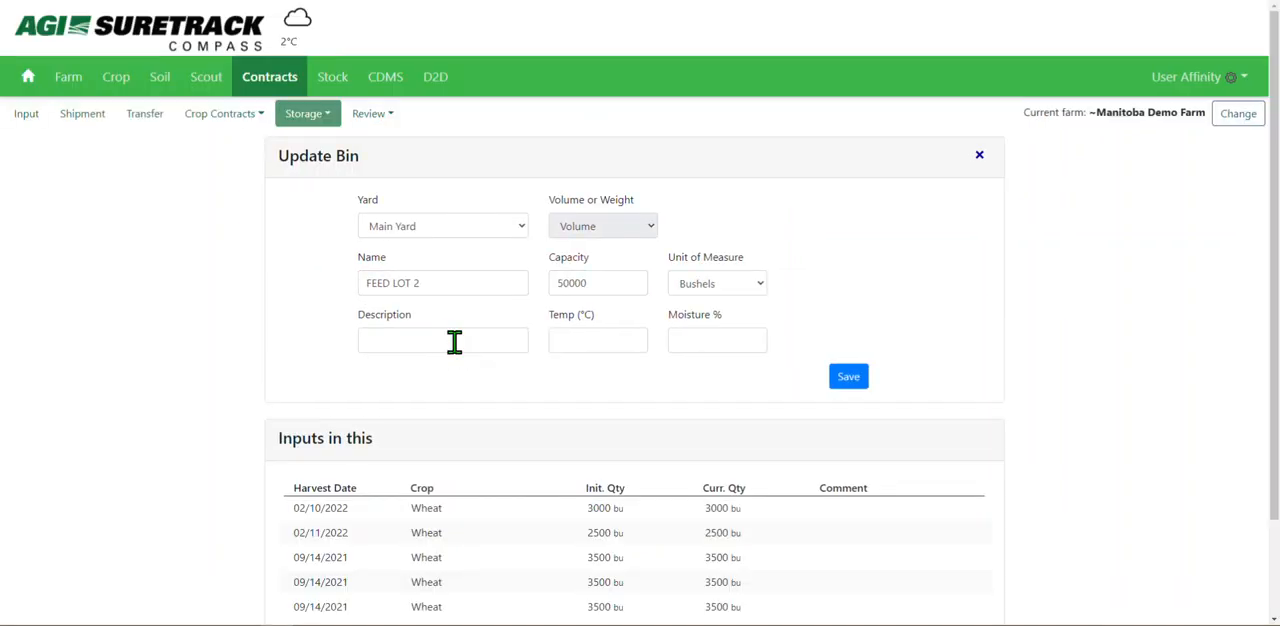
pyautogui.moveTo(1273, 171); pyautogui.dragTo(1273, 280)
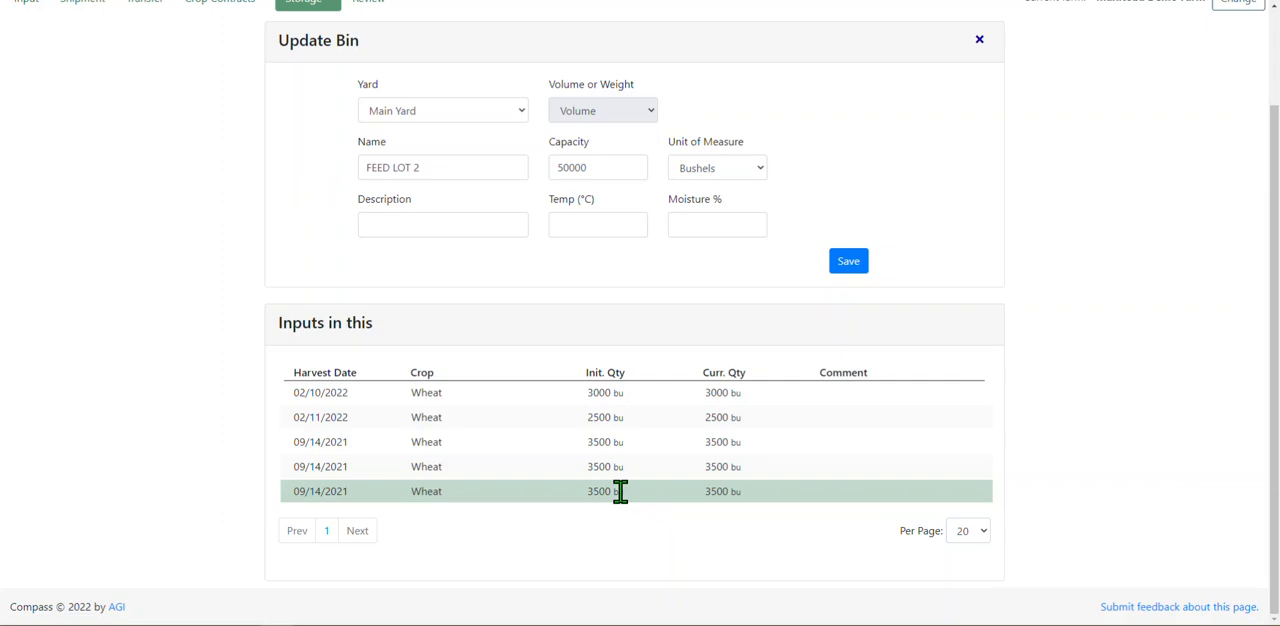
pyautogui.moveTo(1273, 370); pyautogui.dragTo(1273, 276)
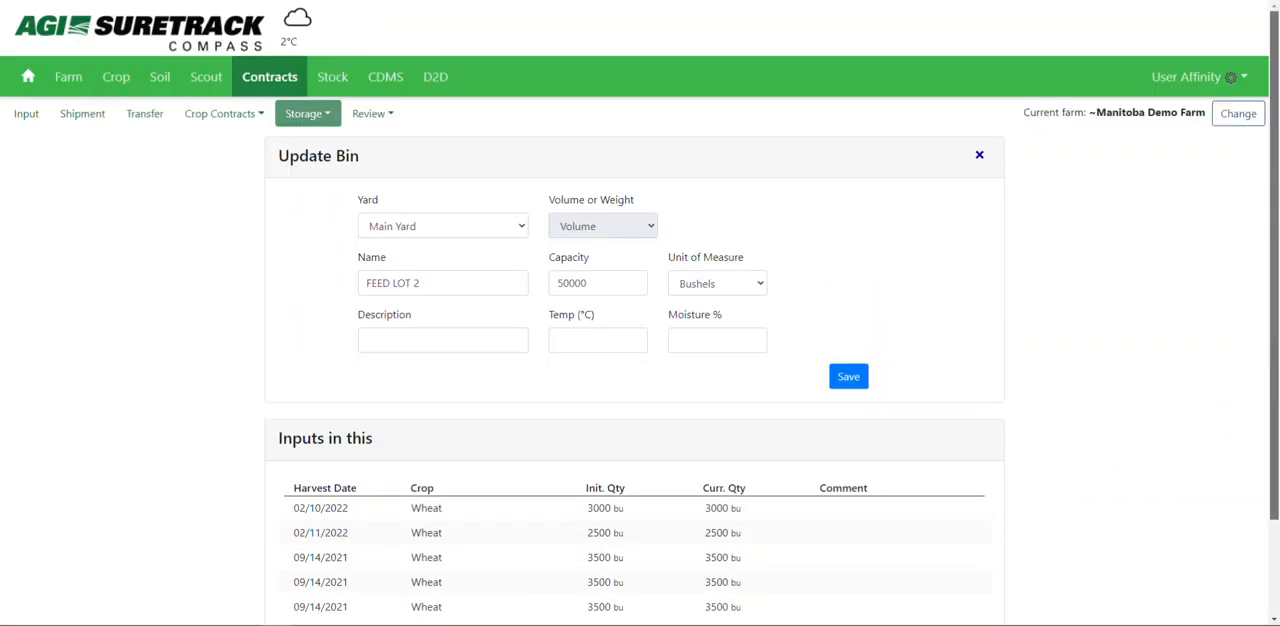
# Open the active 2021 Wheat crop plan to view its fields and yields per acre.
pyautogui.click(117, 86)
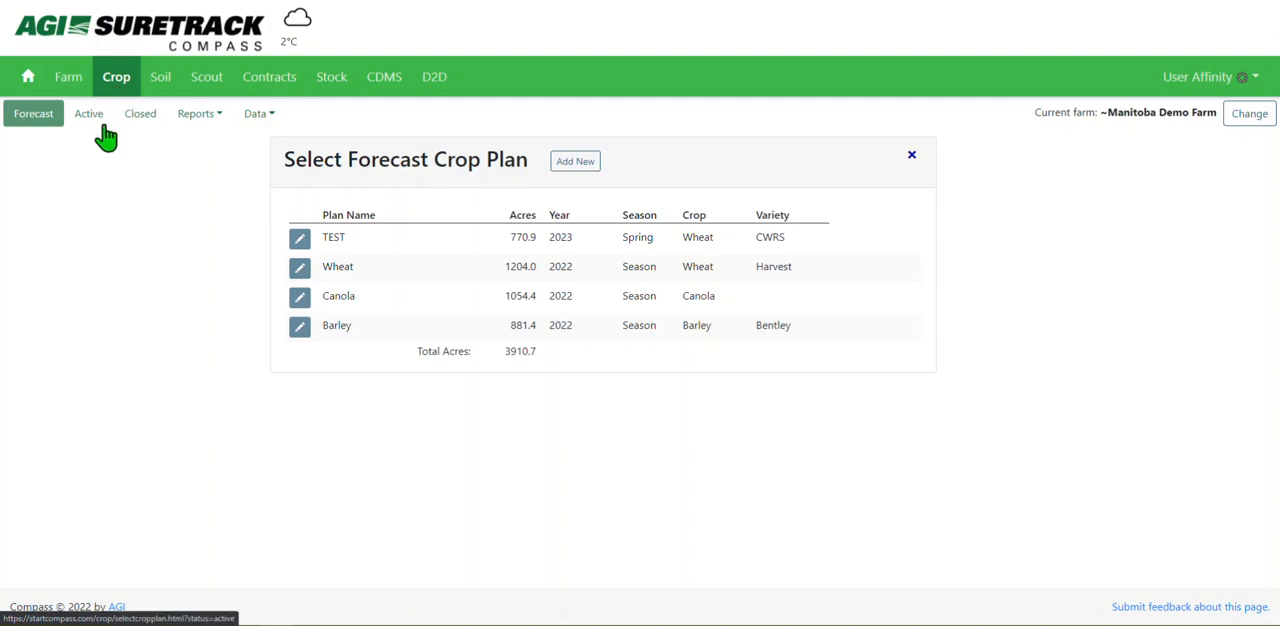
pyautogui.click(87, 116)
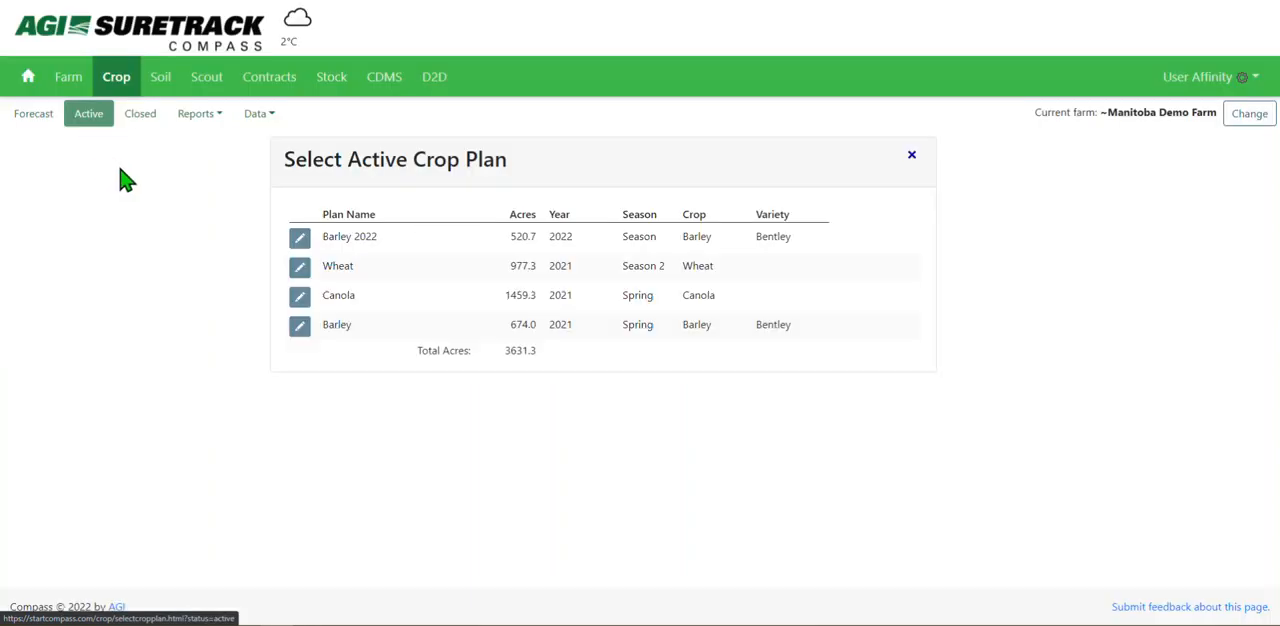
pyautogui.click(356, 277)
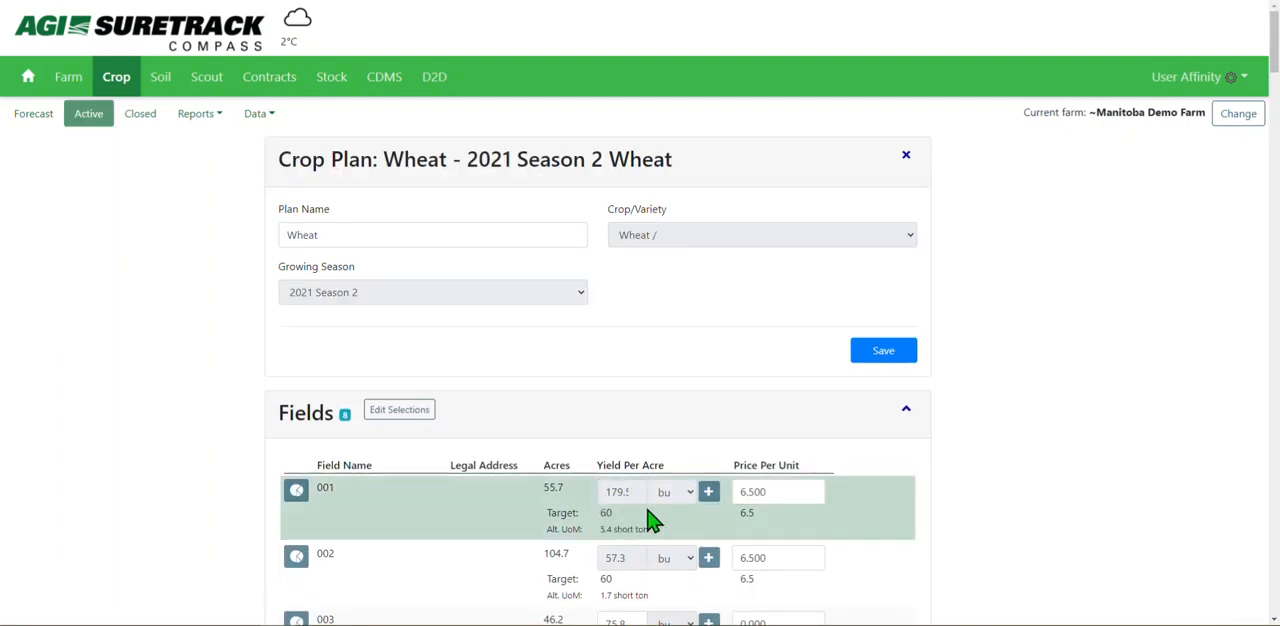
# Open the harvest records of field 001 and examine the details of the last listed 09/14/2021 harvest.
pyautogui.click(708, 494)
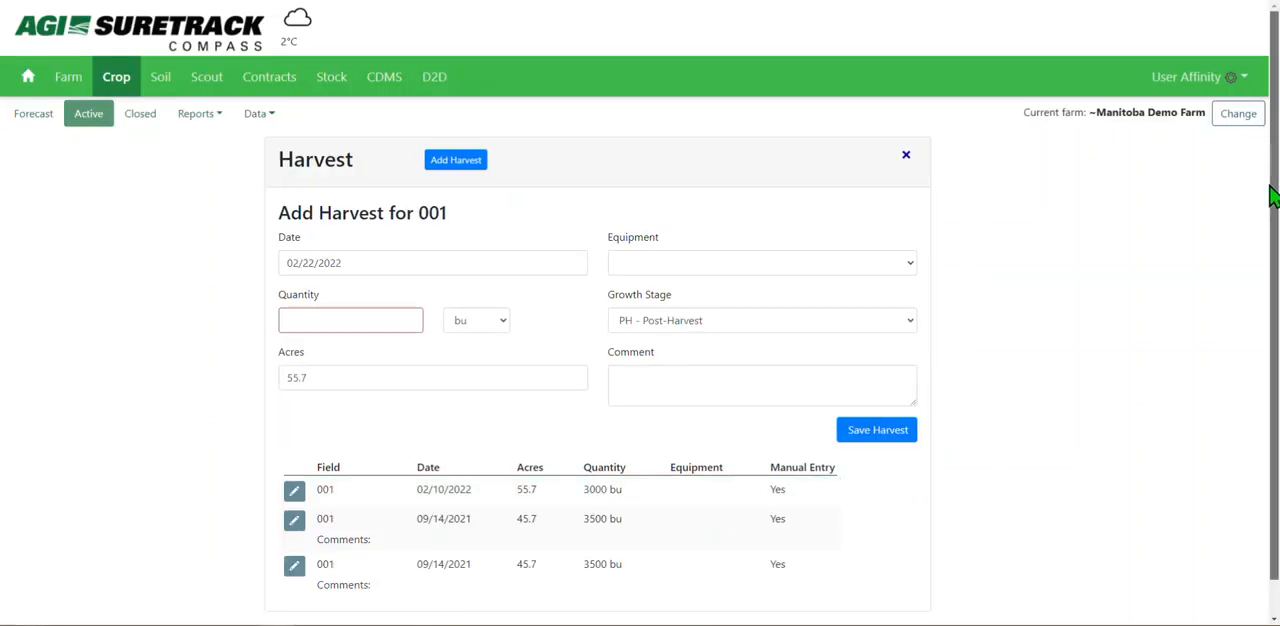
pyautogui.scroll(-1, 1274, 194)
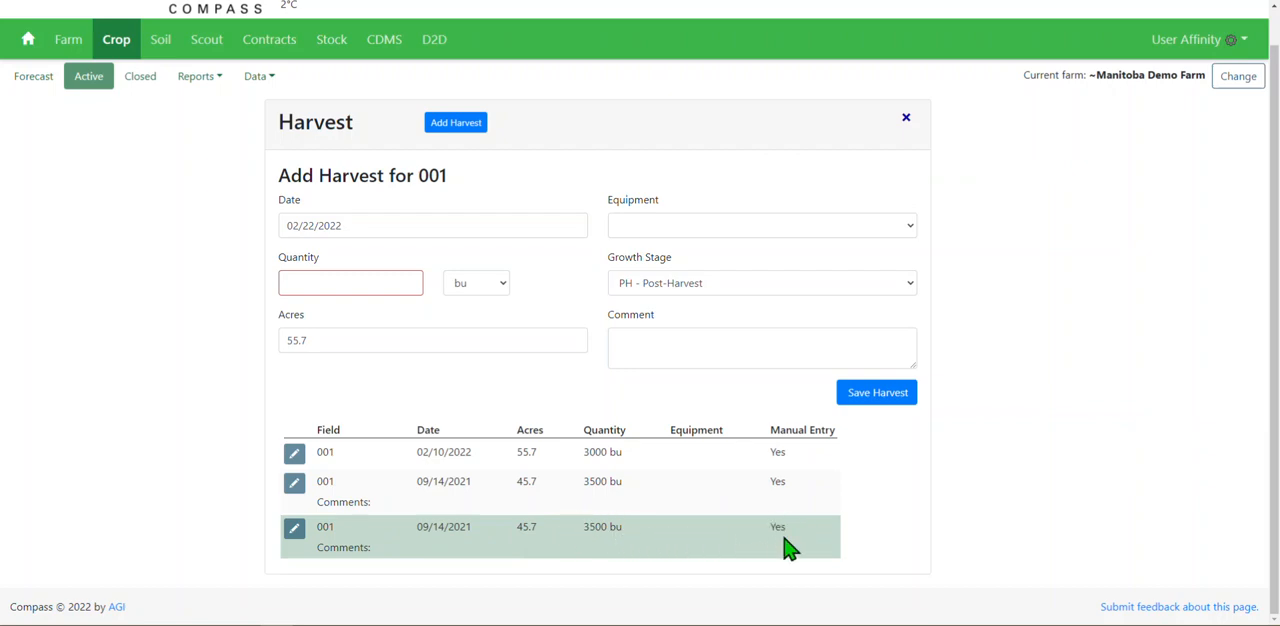
pyautogui.click(294, 530)
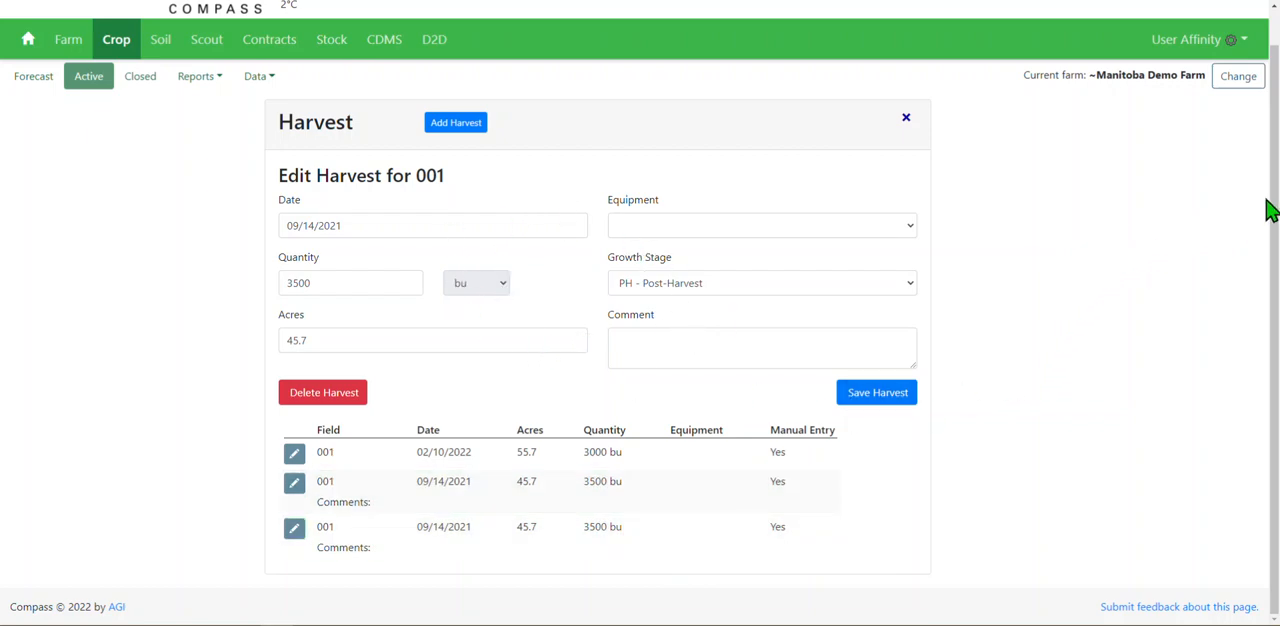
pyautogui.scroll(1, 1275, 210)
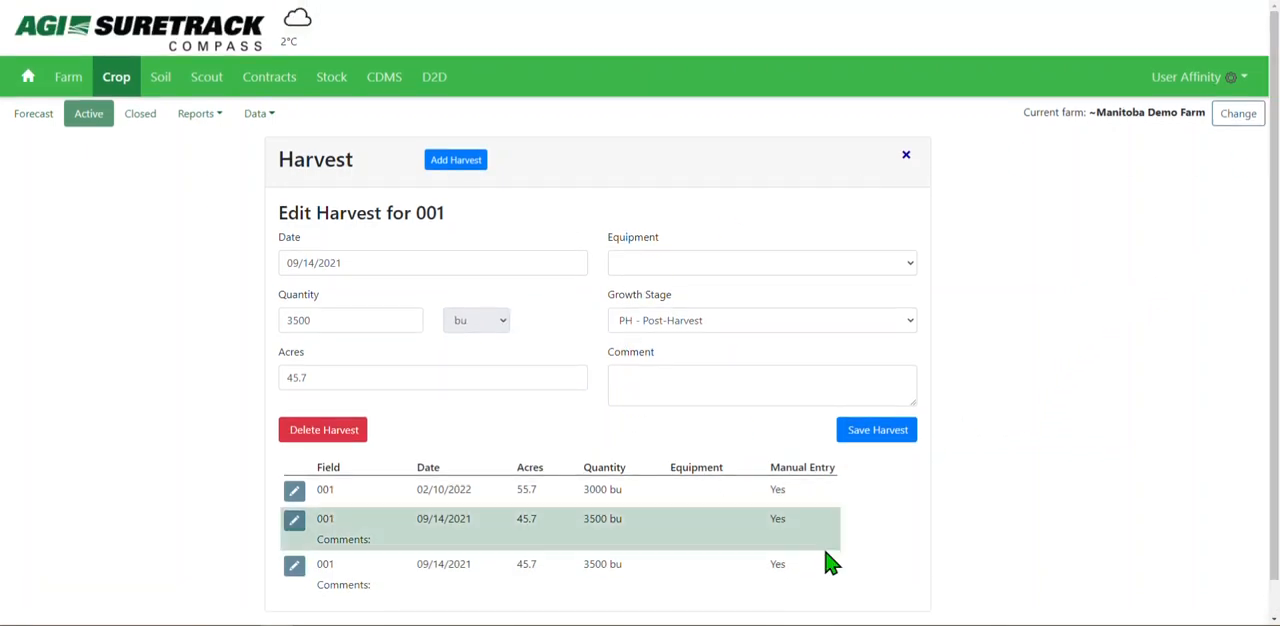
# Open a new yield input in the contracts area and set its crop variety to Wheat without a named variety.
pyautogui.click(124, 96)
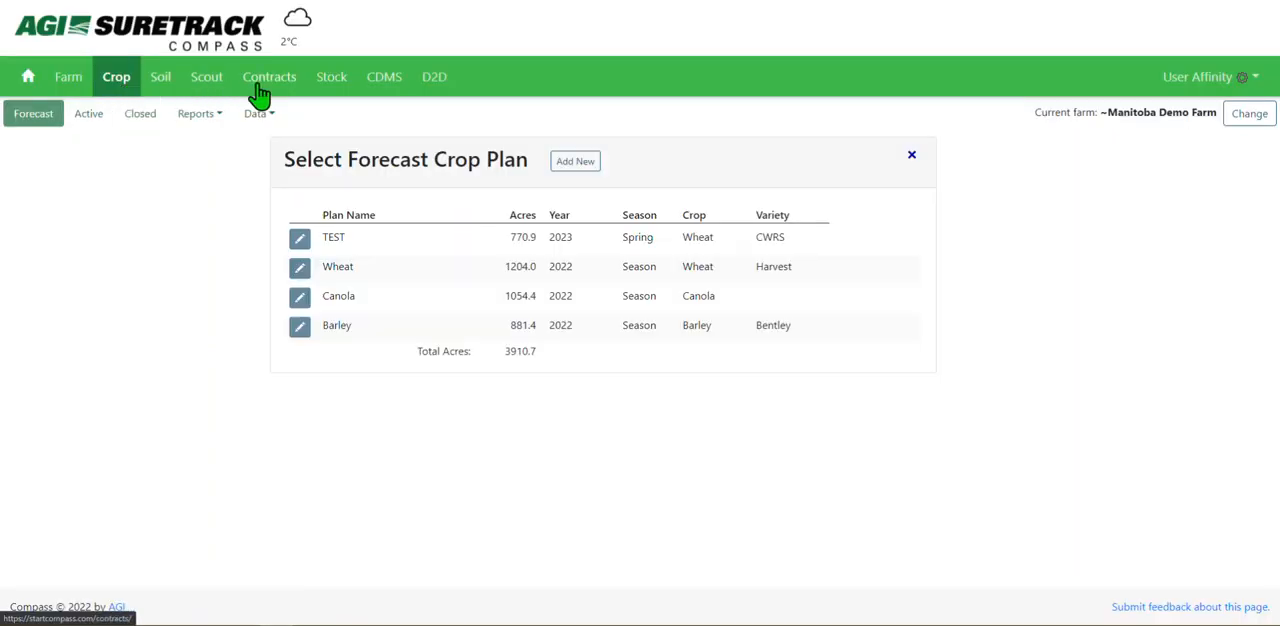
pyautogui.click(265, 82)
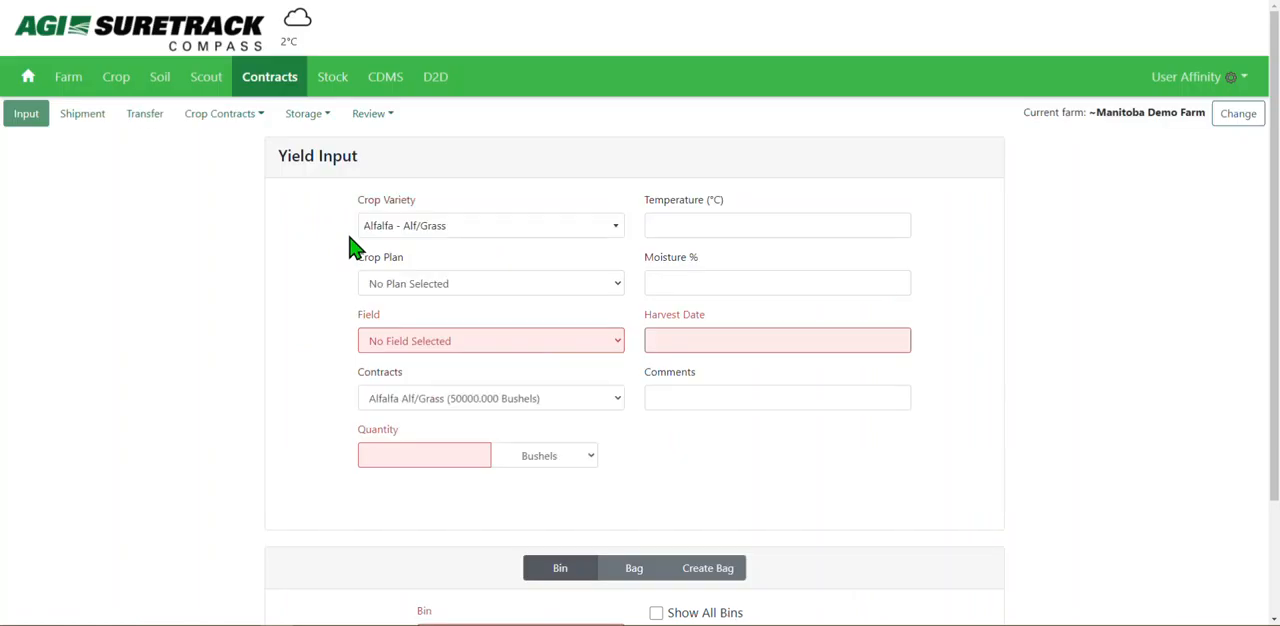
pyautogui.click(418, 234)
pyautogui.write('w')
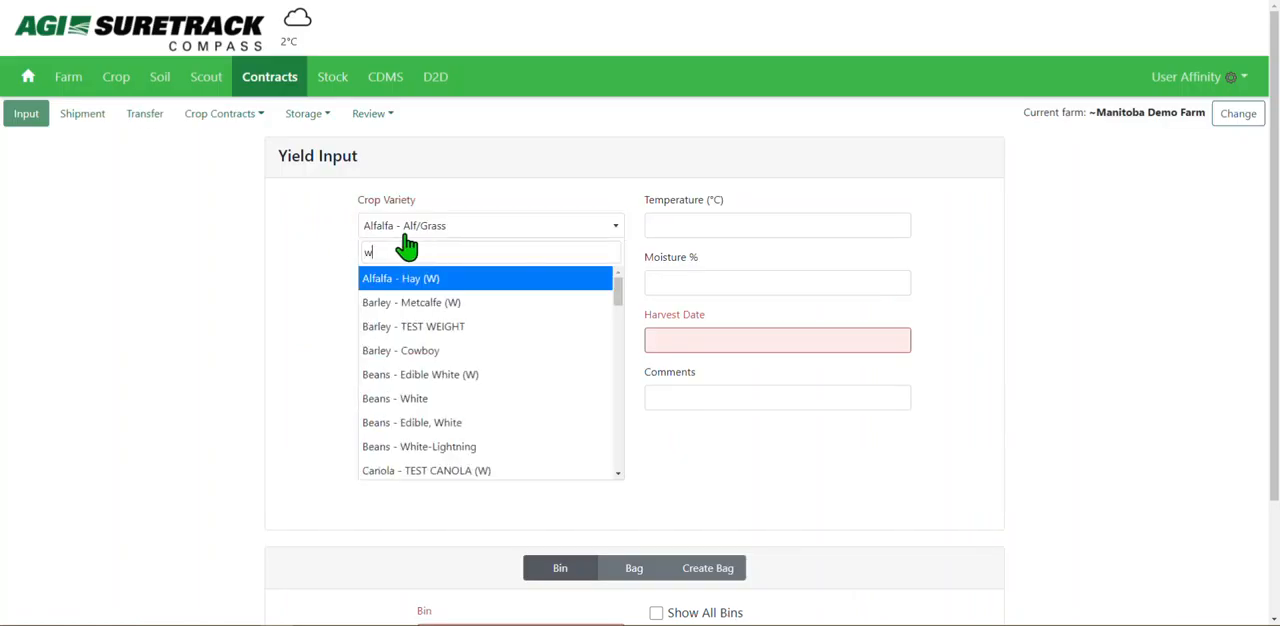
pyautogui.write('heat')
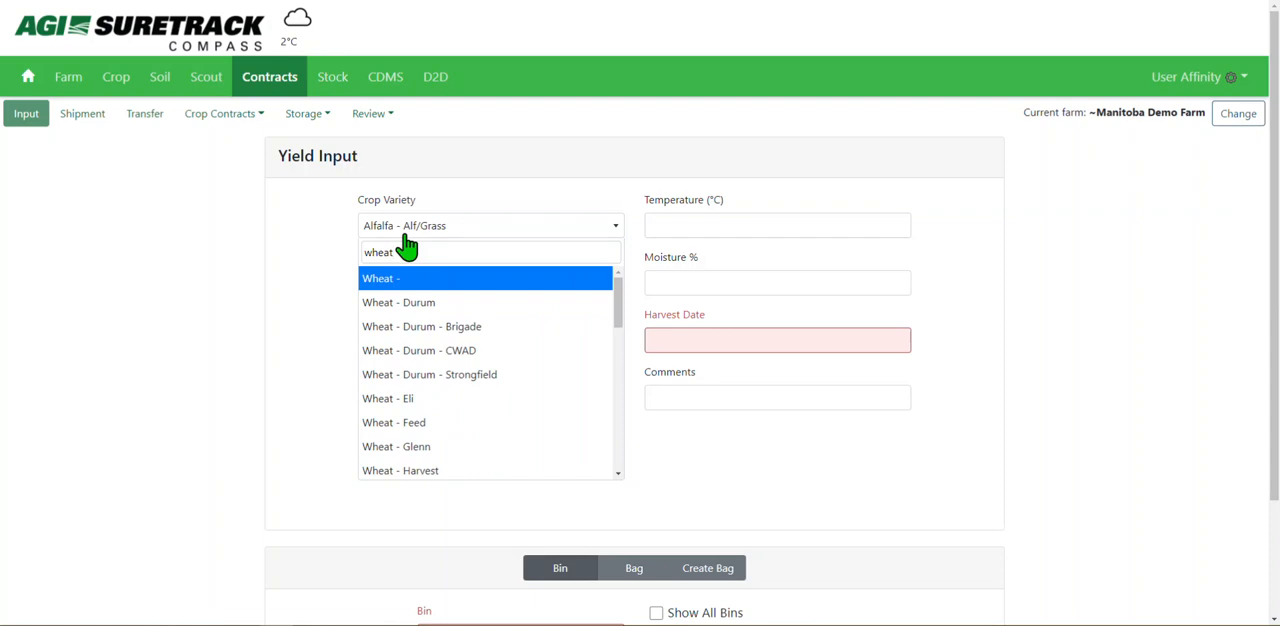
pyautogui.click(446, 280)
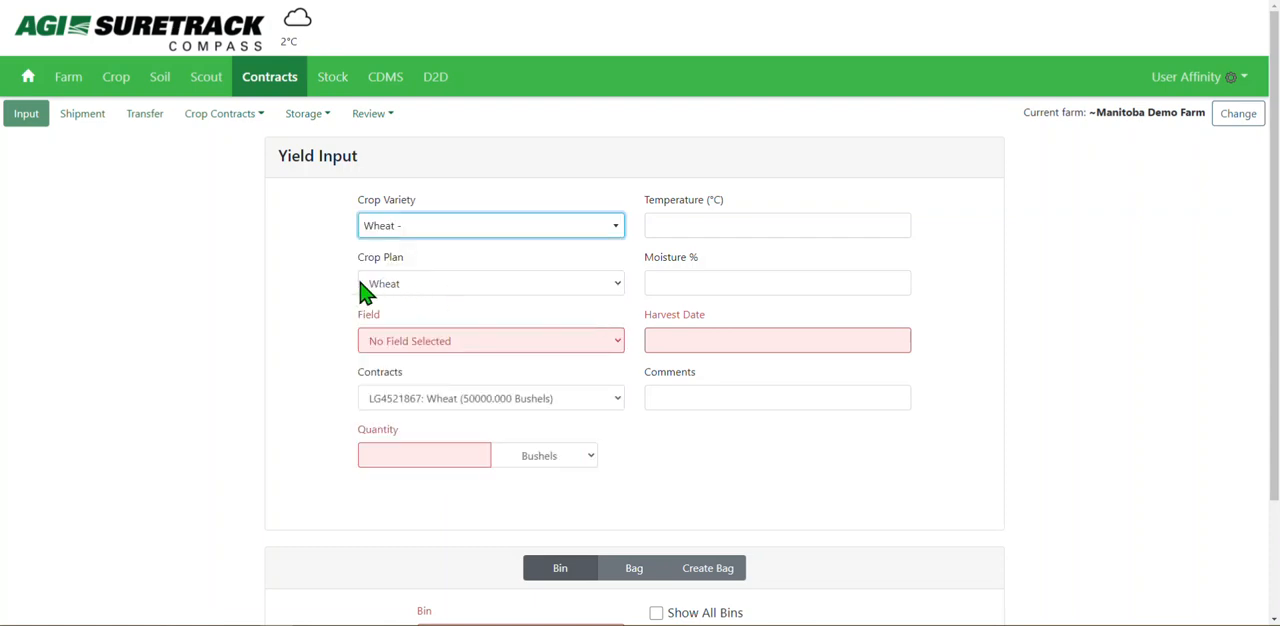
# Try fields 002, 016, 017 and 011 in turn for the wheat yield input.
pyautogui.click(480, 348)
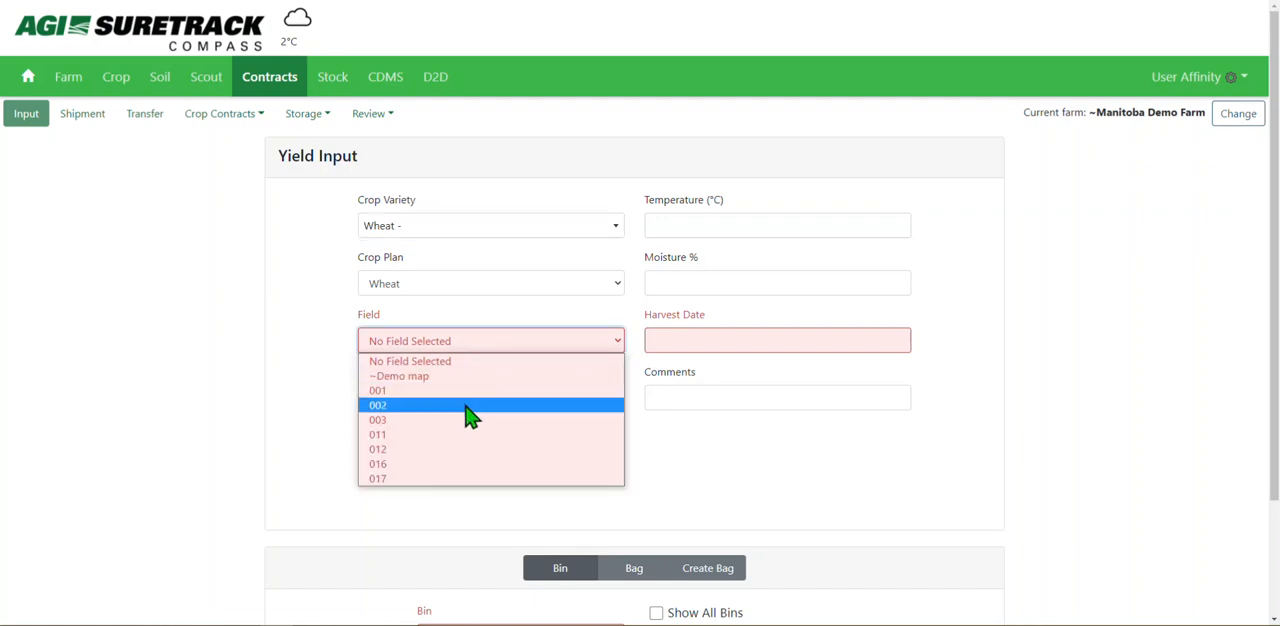
pyautogui.click(467, 406)
pyautogui.click(480, 348)
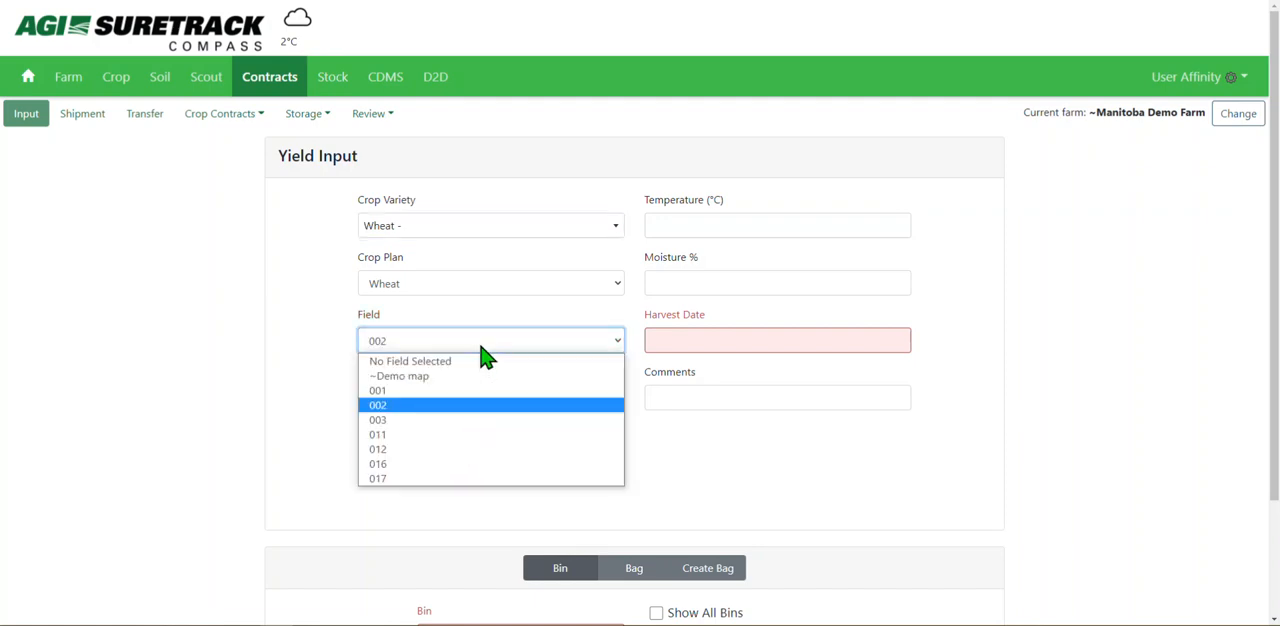
pyautogui.click(441, 464)
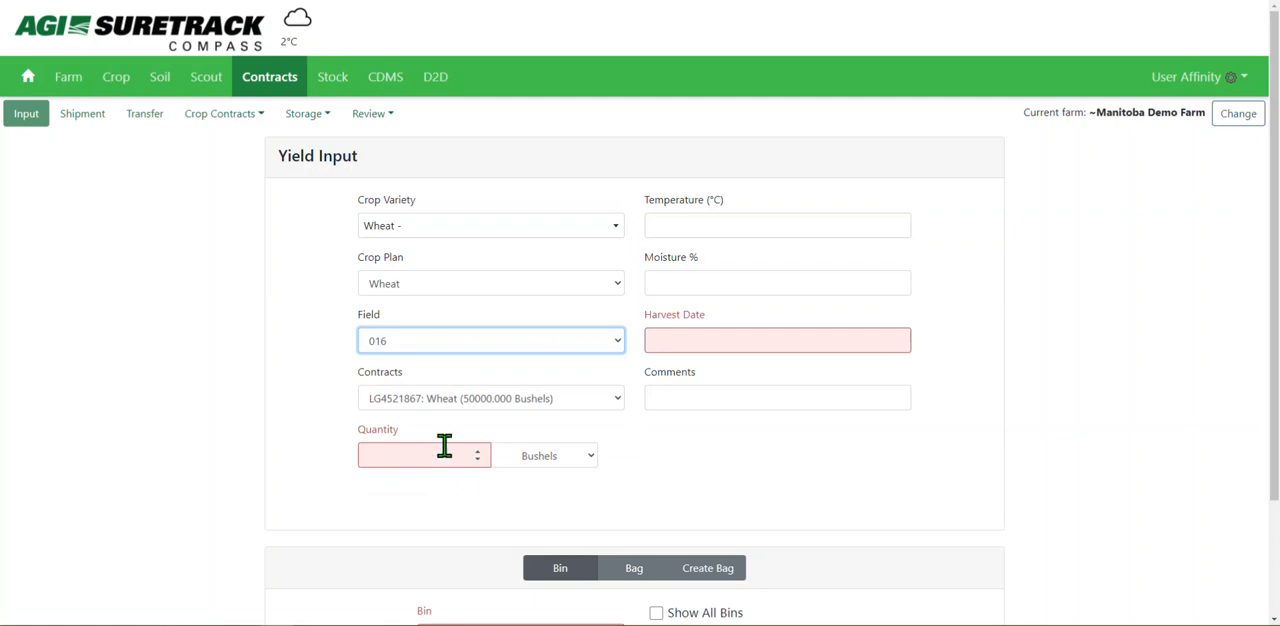
pyautogui.click(458, 343)
pyautogui.click(447, 477)
pyautogui.click(432, 341)
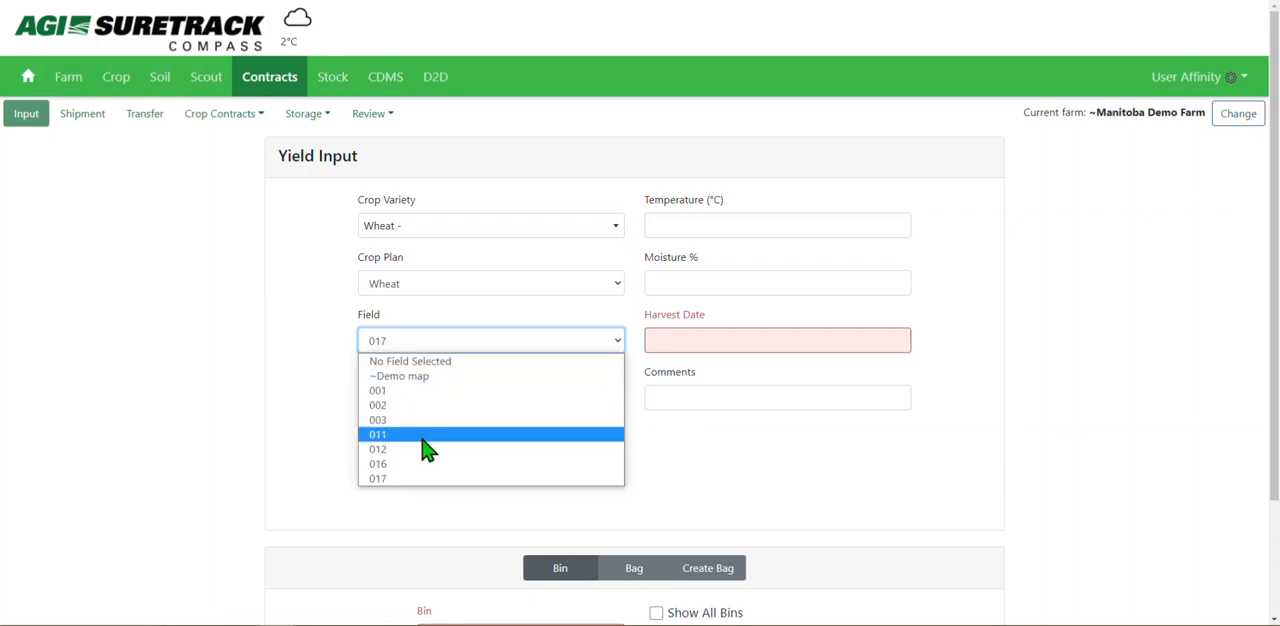
pyautogui.click(422, 436)
# Set the field to 003 and link the yield input to its crop harvest 09/10/2021 - 3500 bu.
pyautogui.click(440, 343)
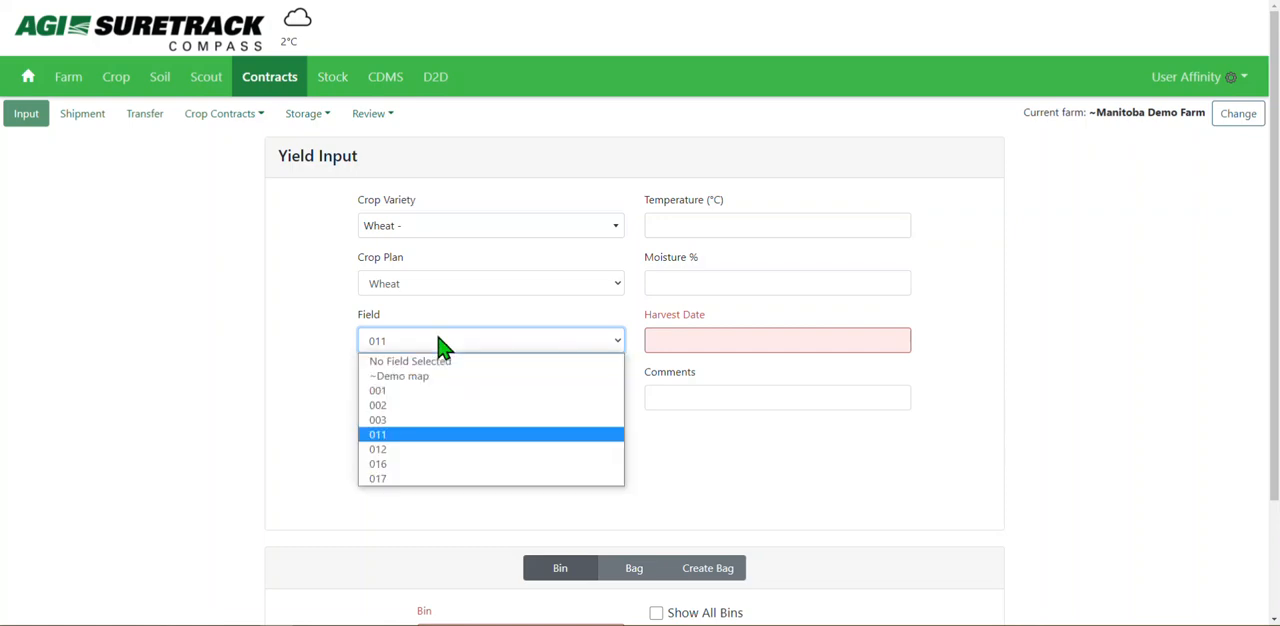
pyautogui.click(437, 421)
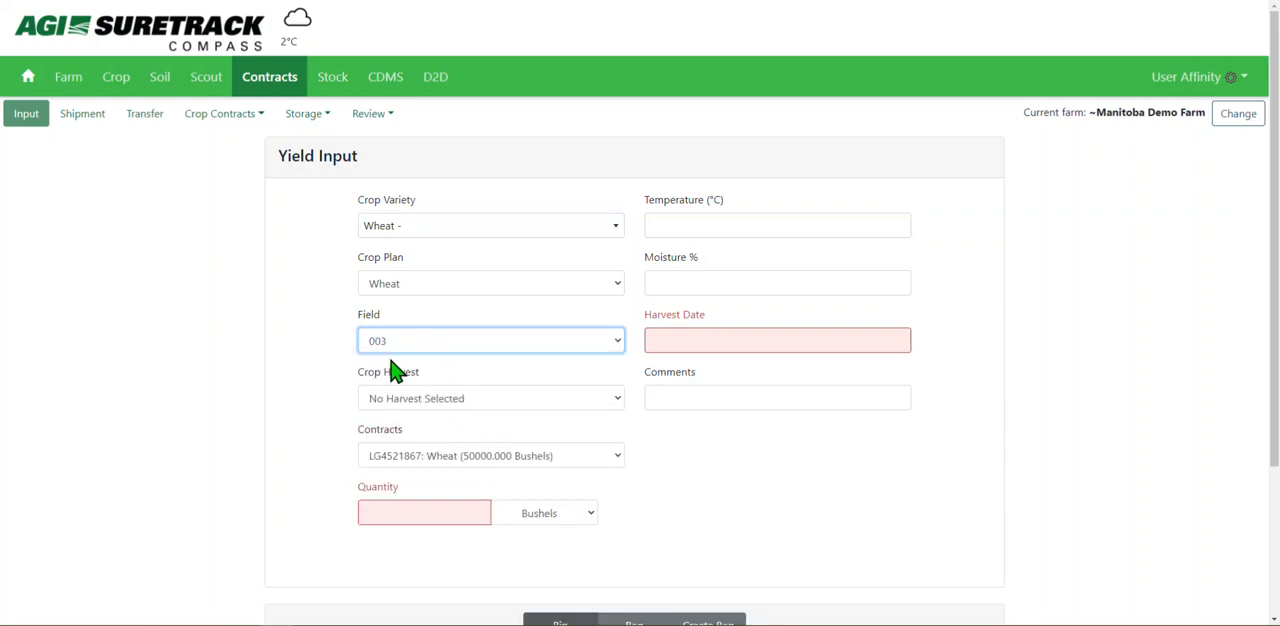
pyautogui.moveTo(425, 378); pyautogui.dragTo(360, 380)
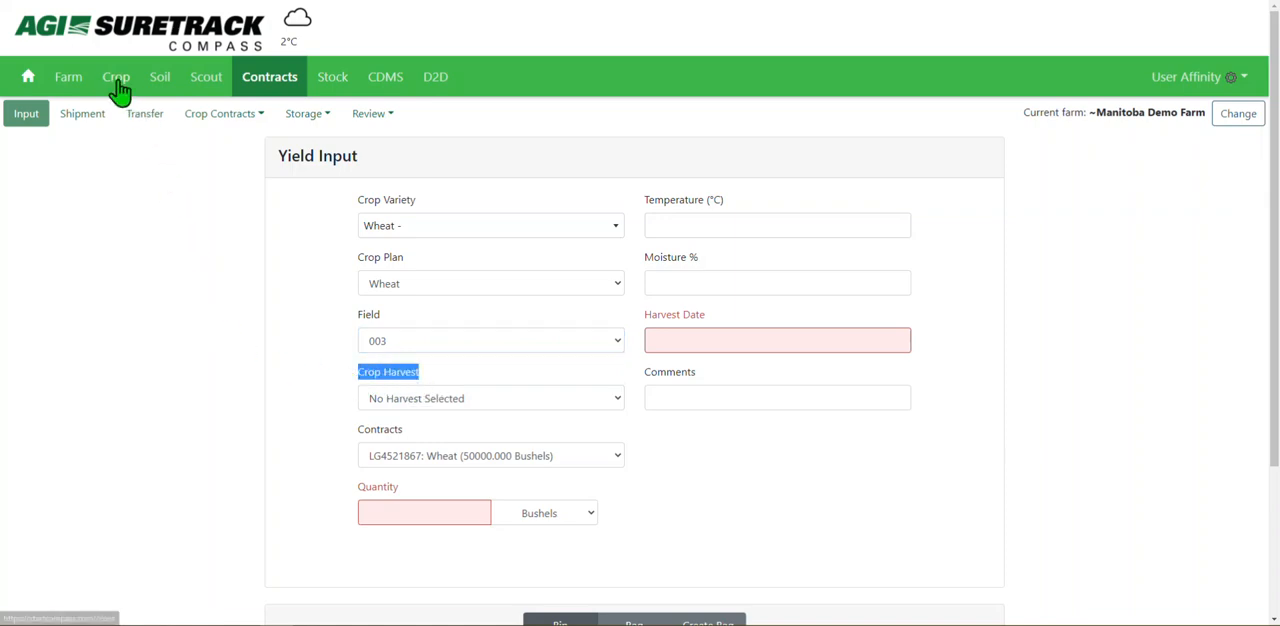
pyautogui.click(443, 405)
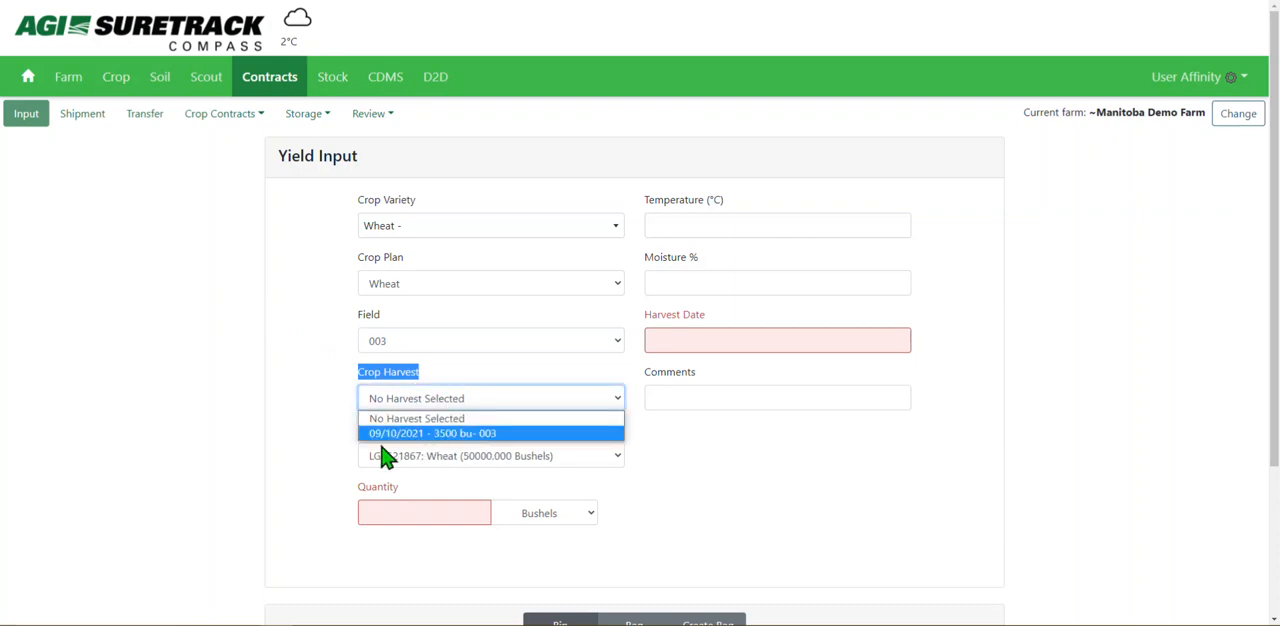
pyautogui.click(458, 433)
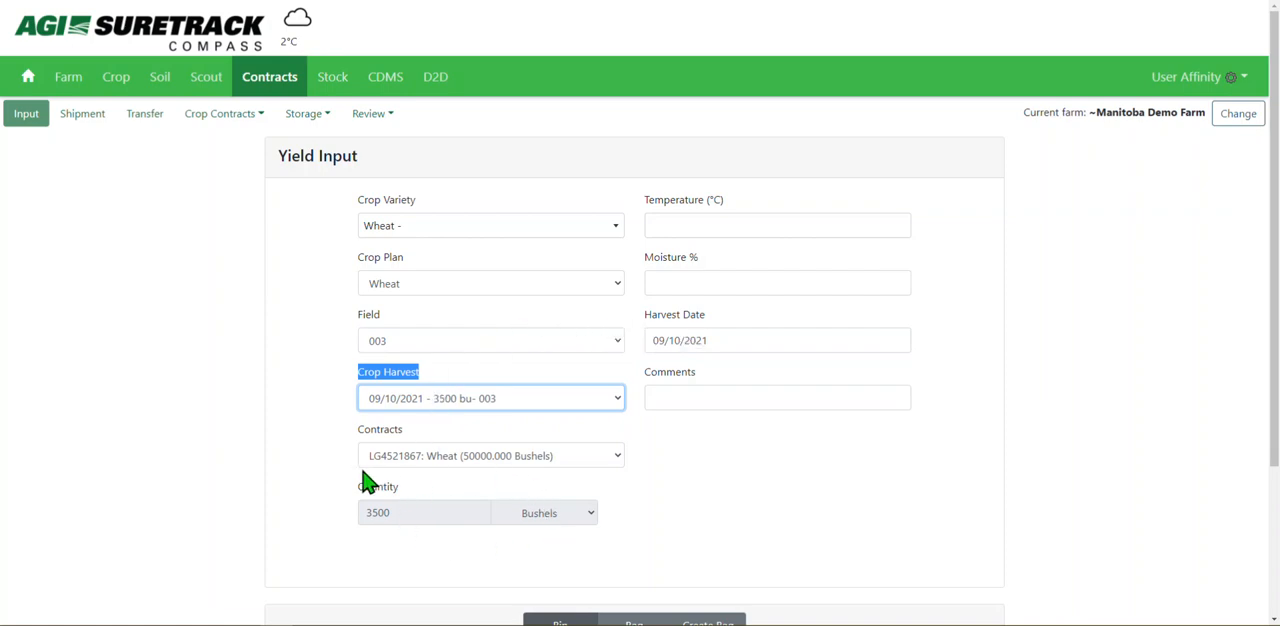
# Set the wheat yield input to have no contract selected.
pyautogui.click(535, 459)
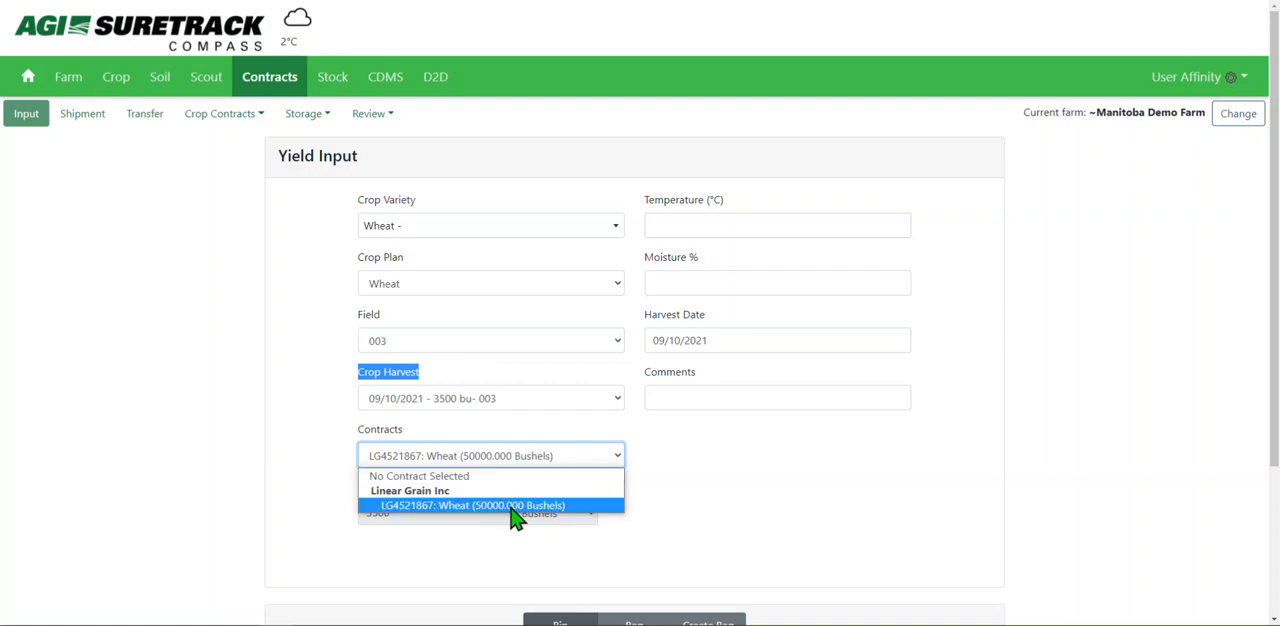
pyautogui.click(437, 479)
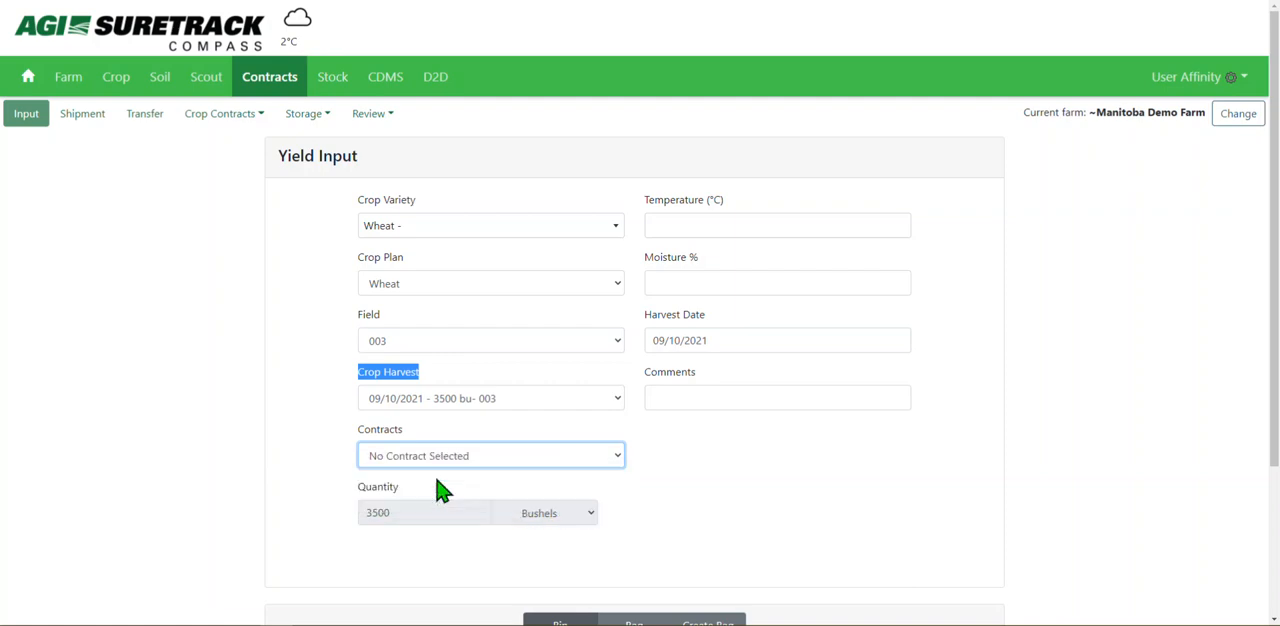
pyautogui.click(757, 505)
# Store the wheat in an existing bag, choosing the TEST bag in Main Yard, and add the input.
pyautogui.moveTo(1264, 176); pyautogui.dragTo(1268, 395)
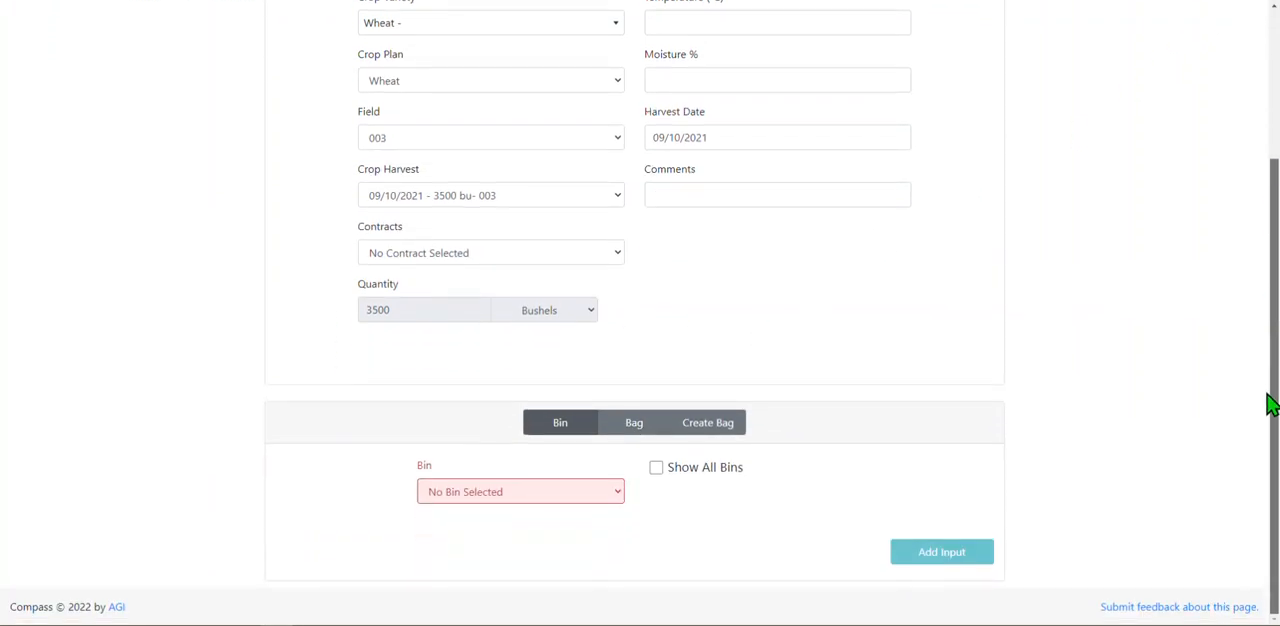
pyautogui.click(634, 424)
pyautogui.click(592, 508)
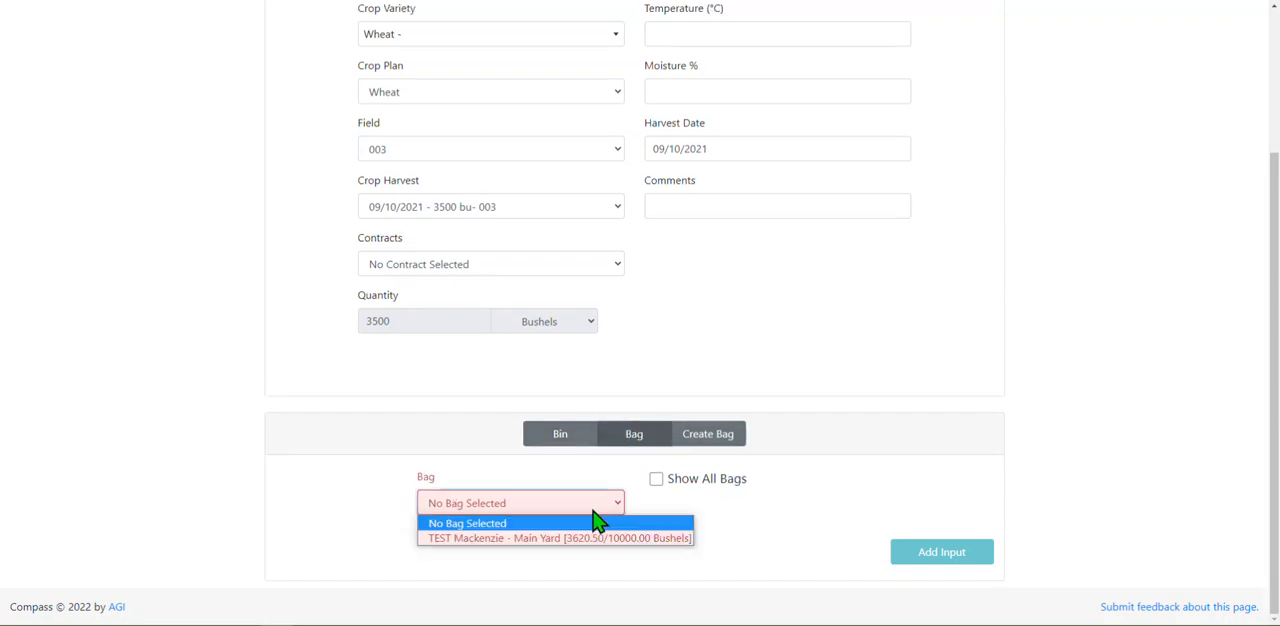
pyautogui.click(592, 538)
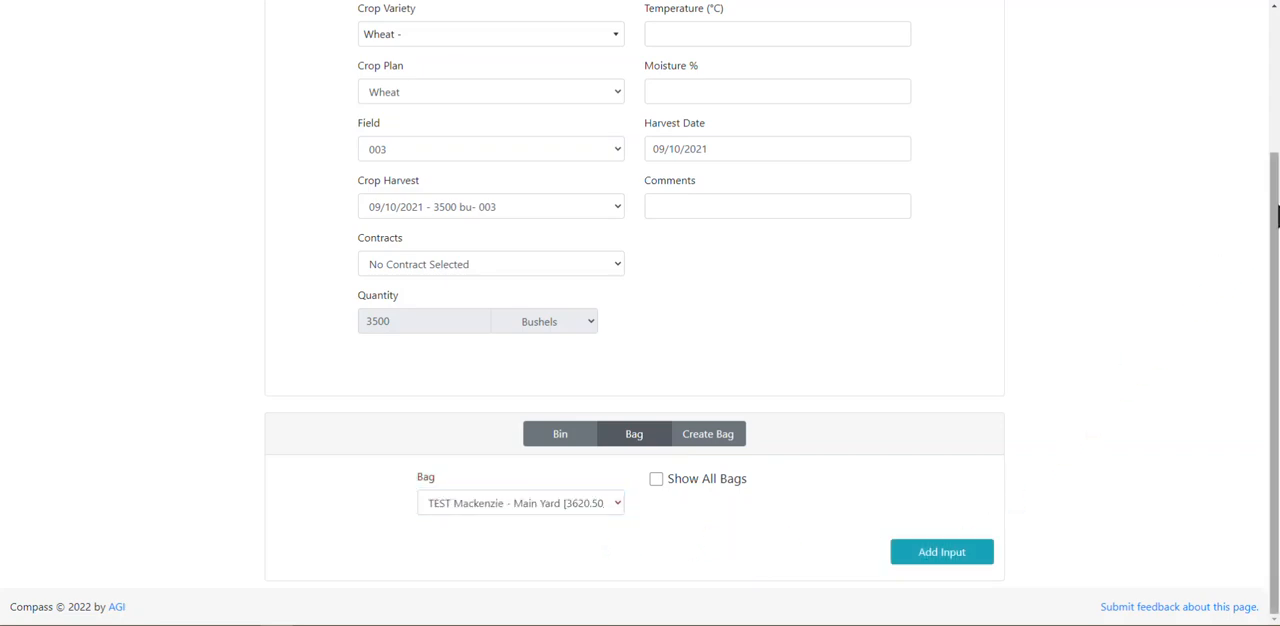
pyautogui.click(960, 555)
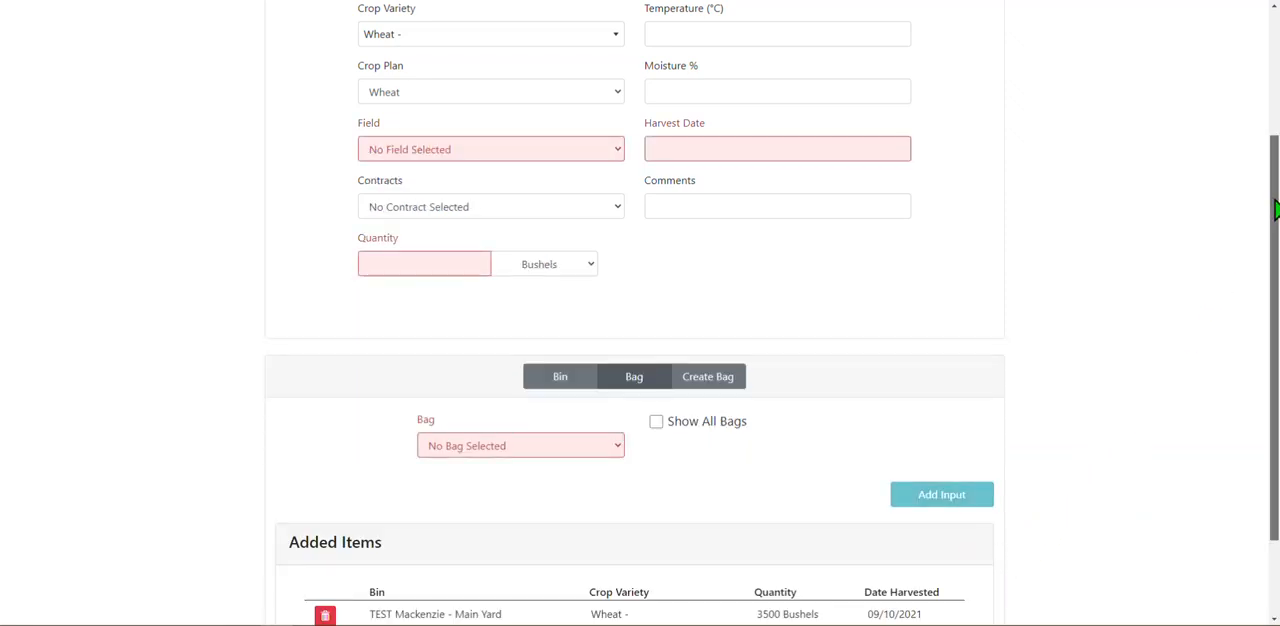
# Check the bag entry among the added items, save the inputs and dismiss the confirmation.
pyautogui.scroll(-1, 1272, 258)
pyautogui.moveTo(1272, 258); pyautogui.dragTo(1271, 294)
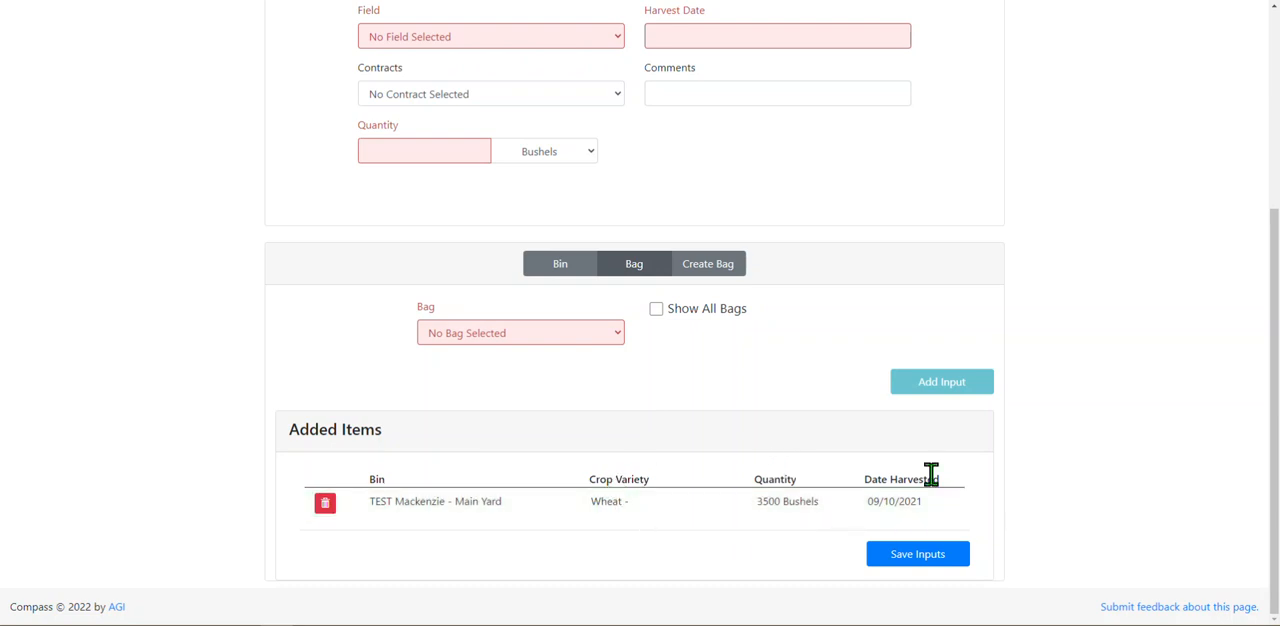
pyautogui.click(920, 558)
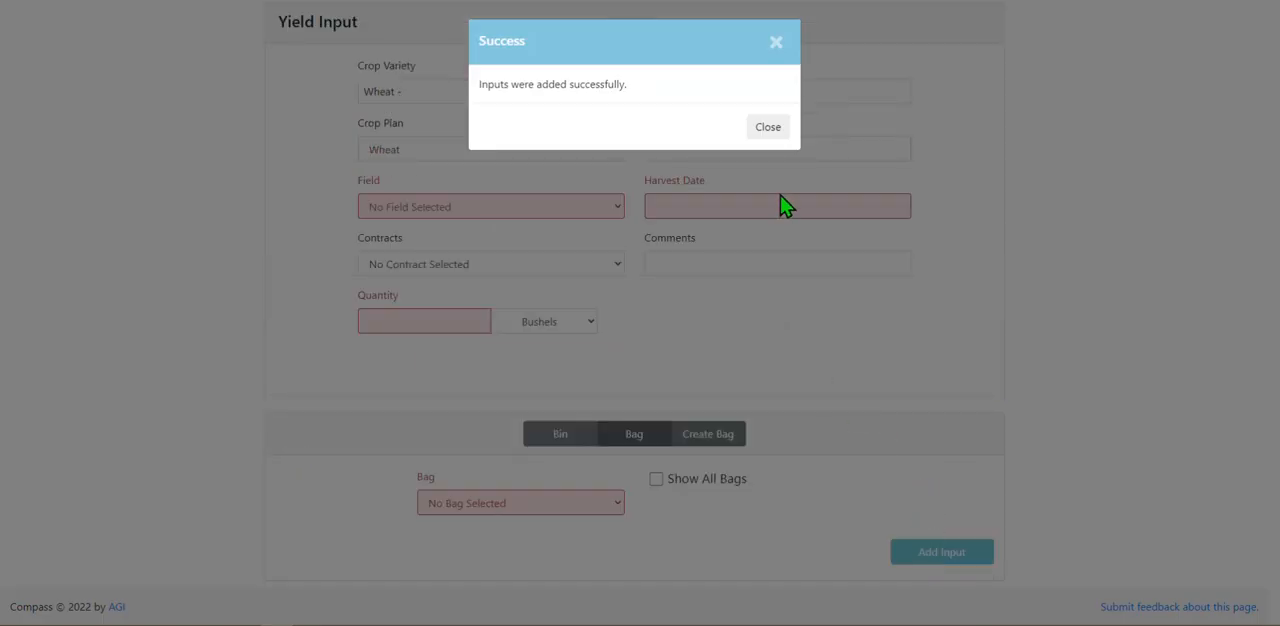
pyautogui.click(767, 129)
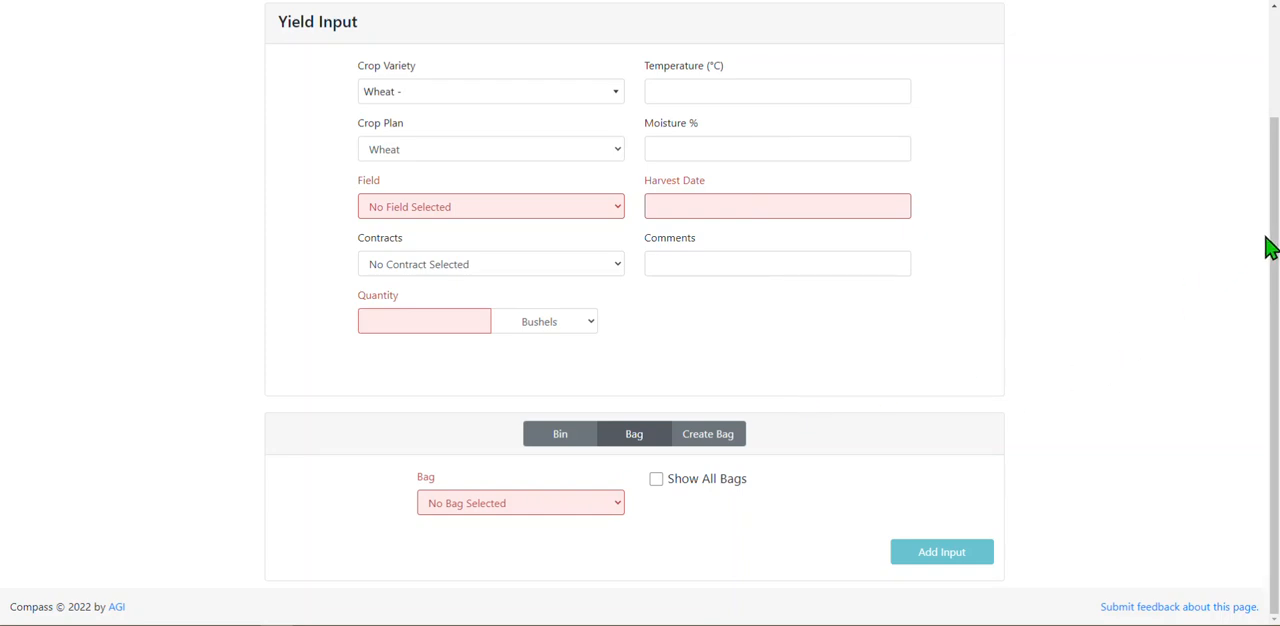
# Begin another yield input with the crop variety set to Canola without a named variety.
pyautogui.scroll(2, 1276, 265)
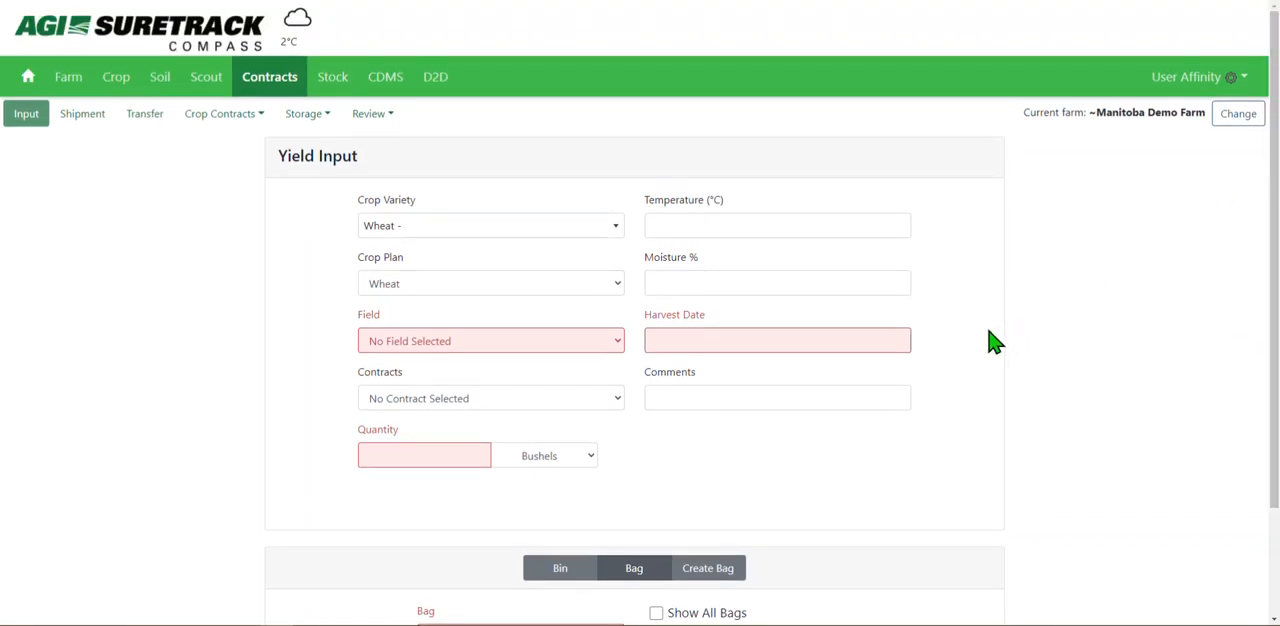
pyautogui.click(605, 233)
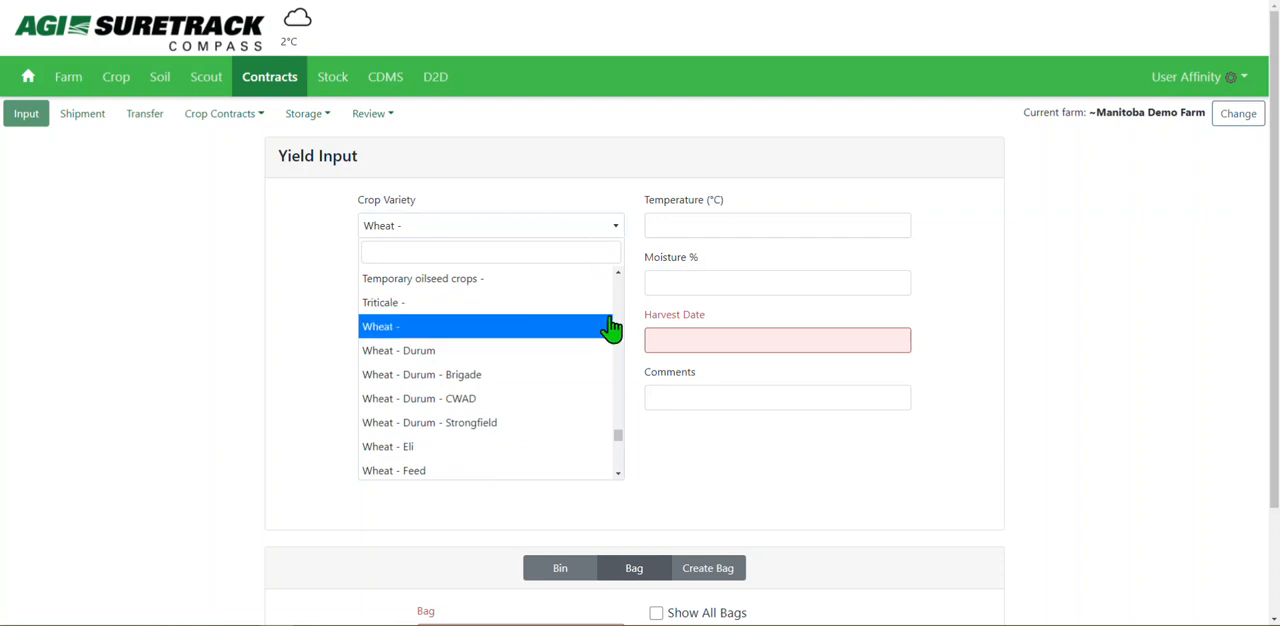
pyautogui.write('canola')
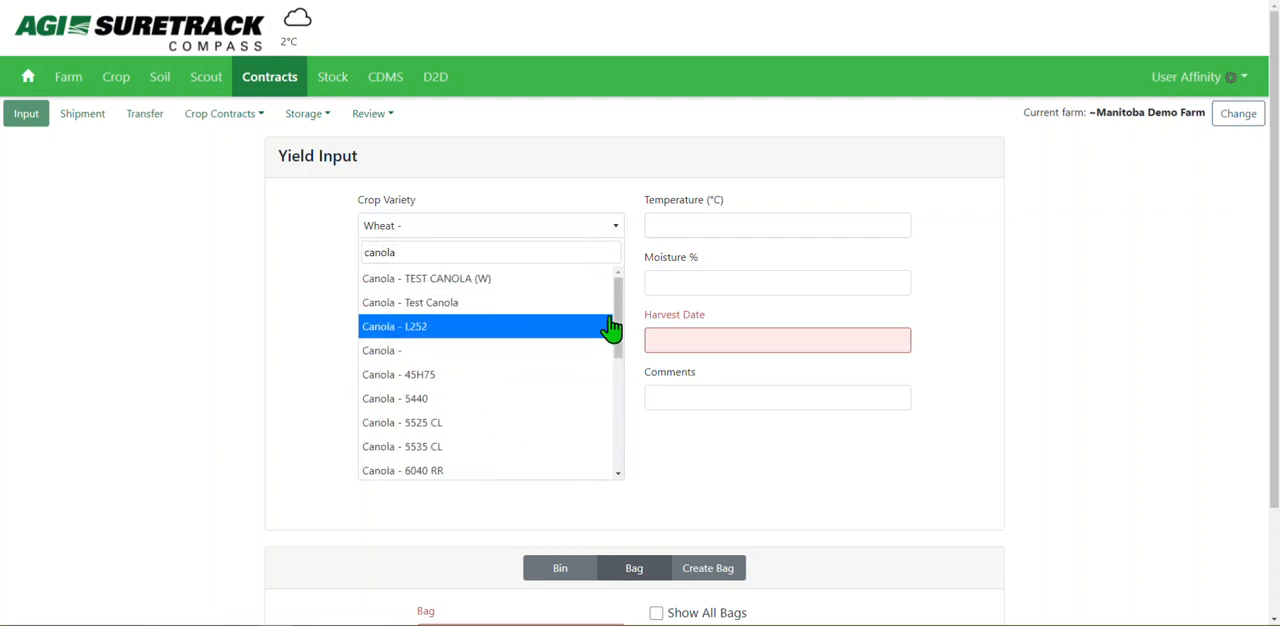
pyautogui.click(578, 350)
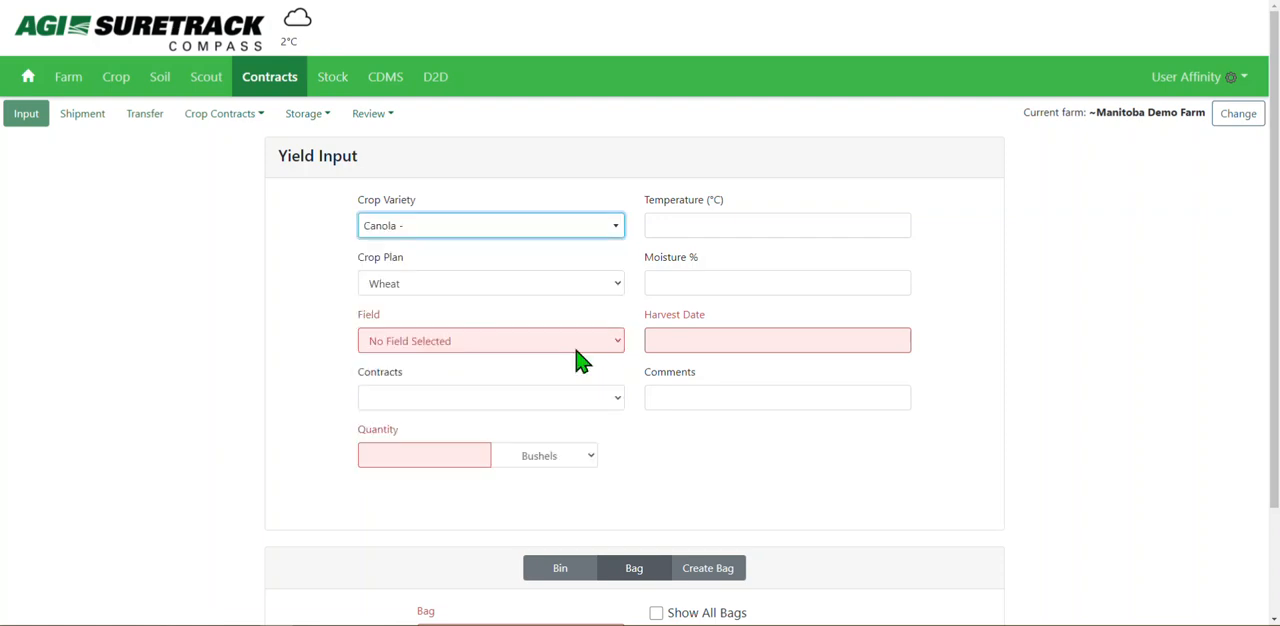
# Assign the canola yield input to the Canola crop plan and field 001, with no contract selected.
pyautogui.click(503, 285)
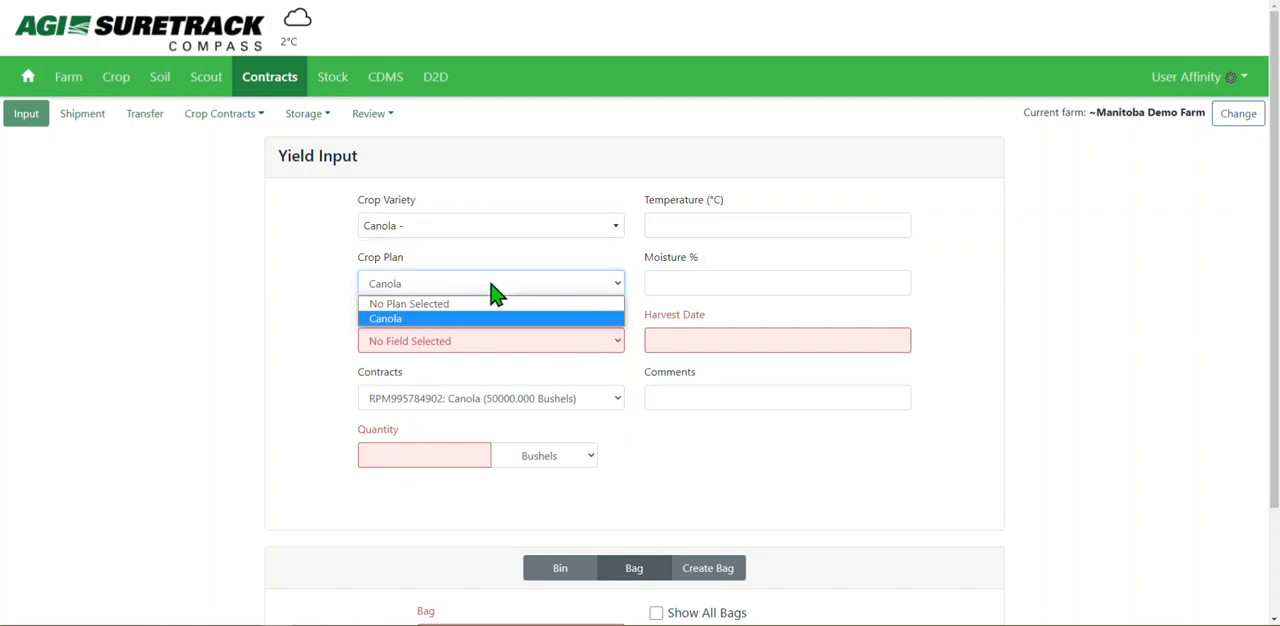
pyautogui.click(445, 320)
pyautogui.click(451, 337)
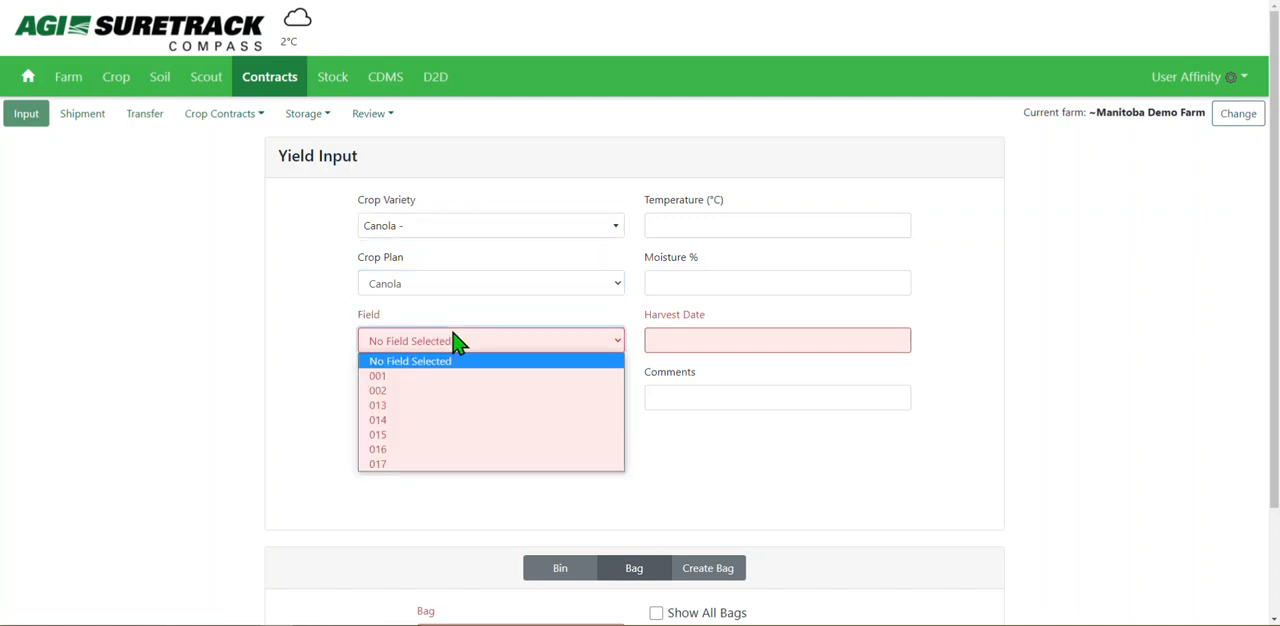
pyautogui.click(449, 381)
pyautogui.click(462, 408)
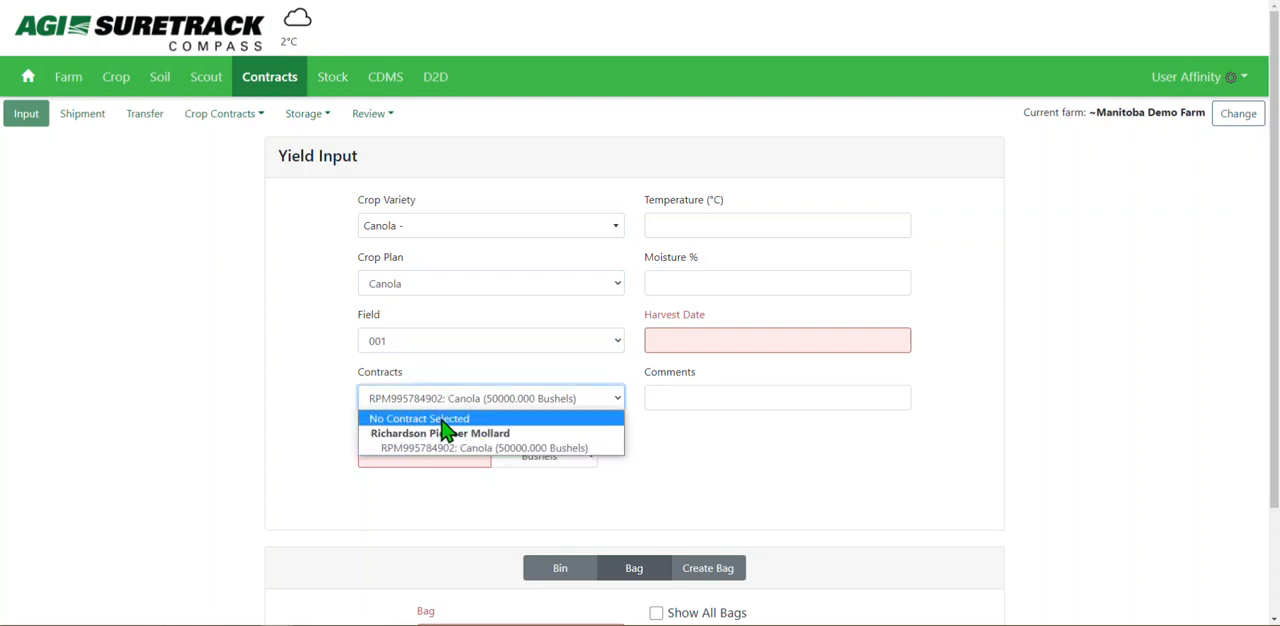
pyautogui.click(446, 420)
# Enter a quantity of 50000 bushels and a harvest date of 02/23/2022 for the canola input.
pyautogui.click(436, 462)
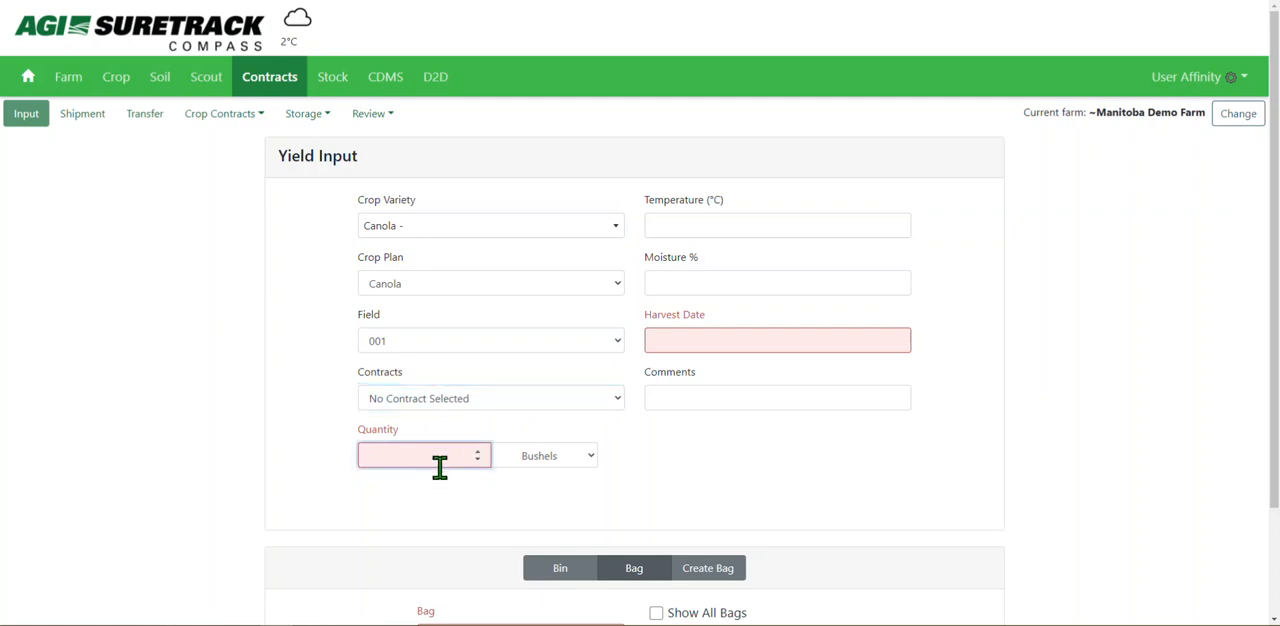
pyautogui.write('50000')
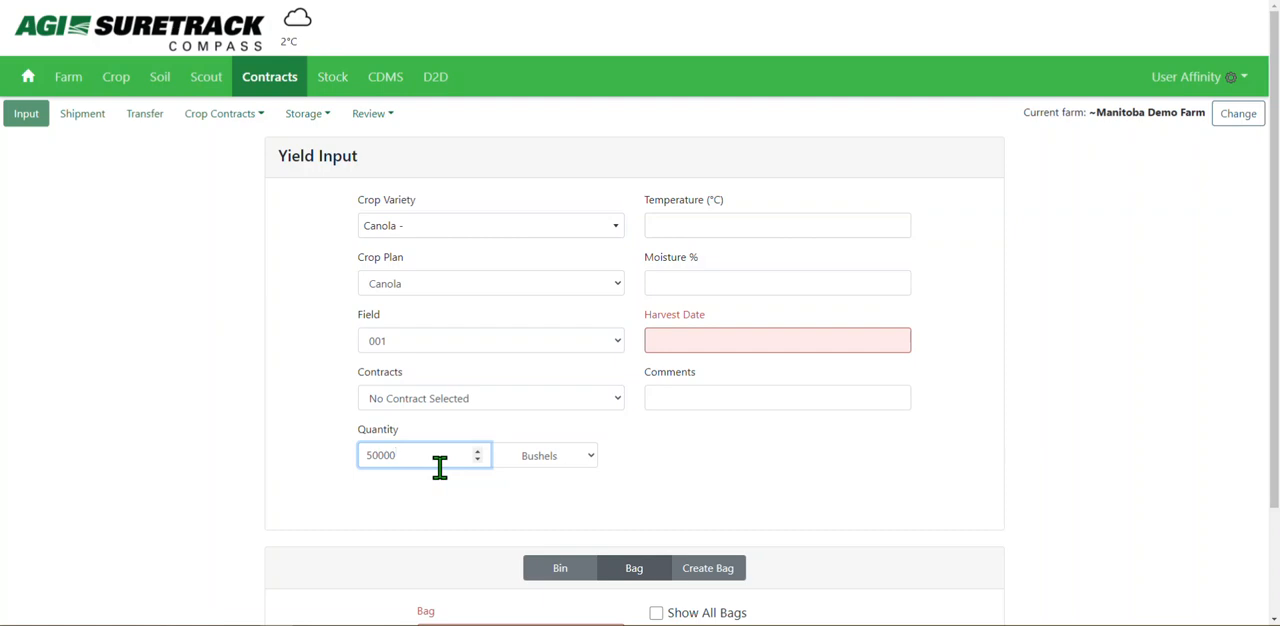
pyautogui.click(560, 496)
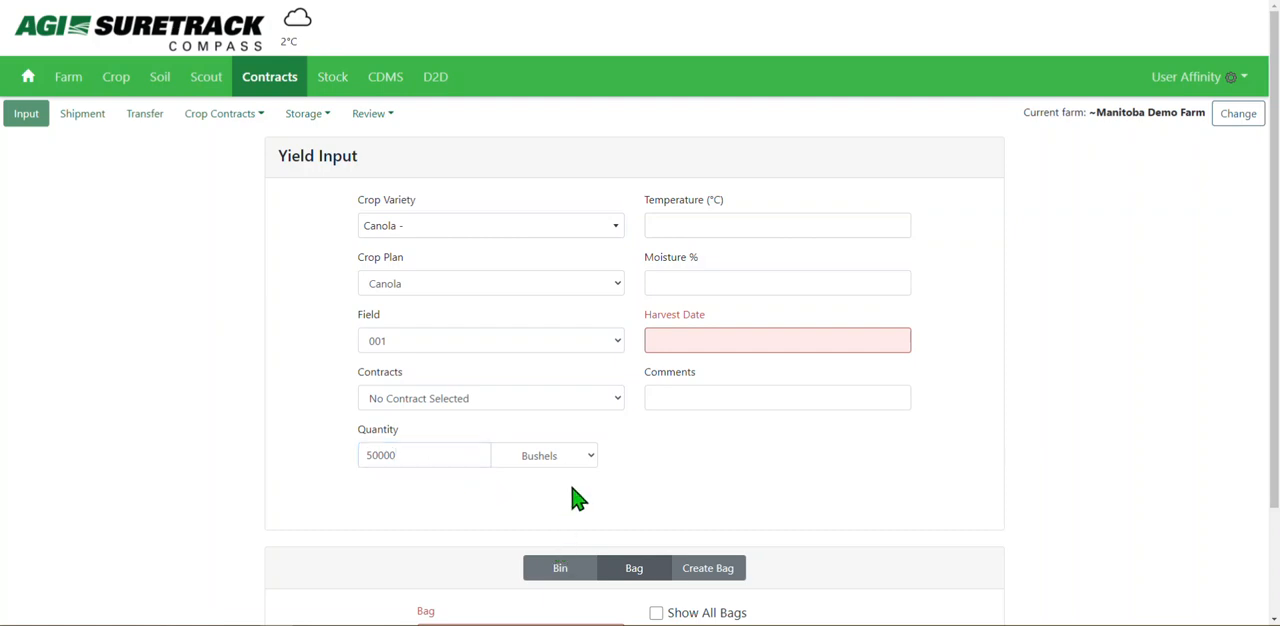
pyautogui.click(692, 340)
pyautogui.click(711, 278)
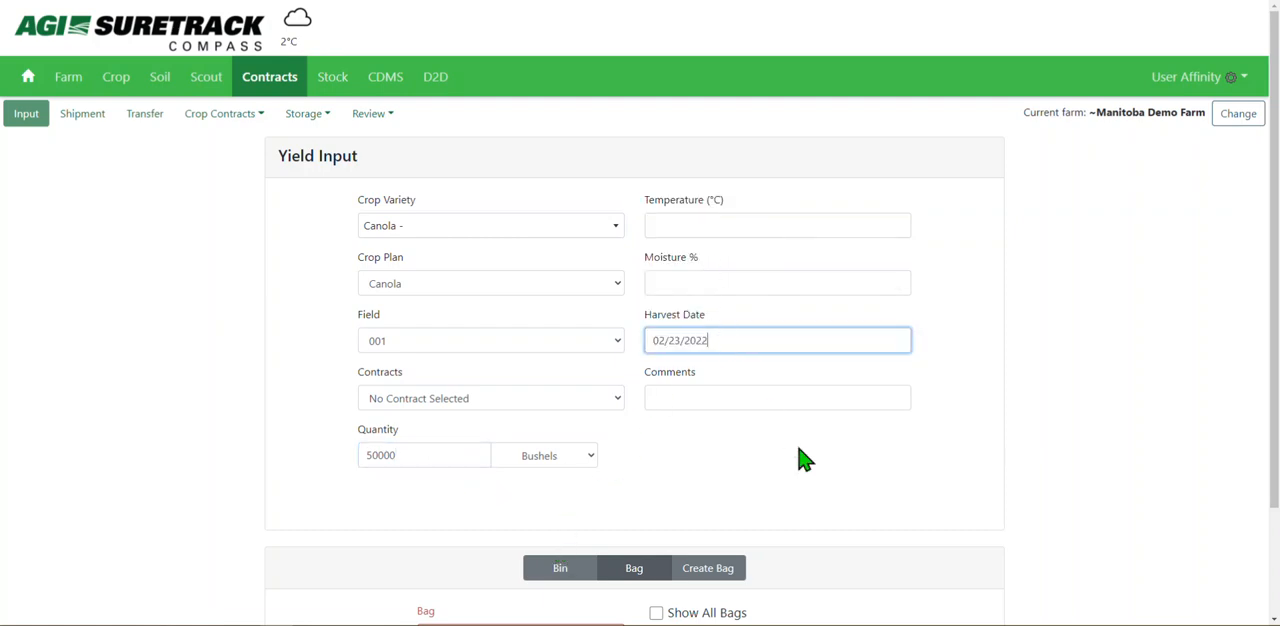
pyautogui.click(862, 524)
# Try to add the canola input to the Westeel #3 bin in Main Yard.
pyautogui.moveTo(1275, 162); pyautogui.dragTo(1276, 300)
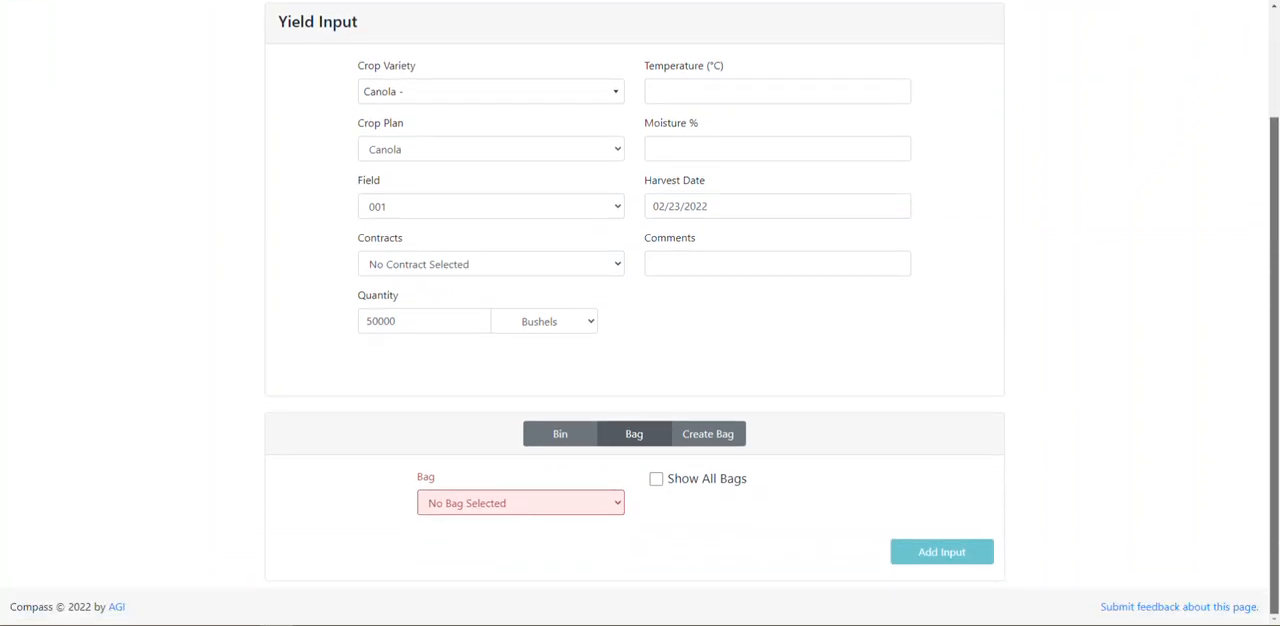
pyautogui.click(568, 440)
pyautogui.click(586, 505)
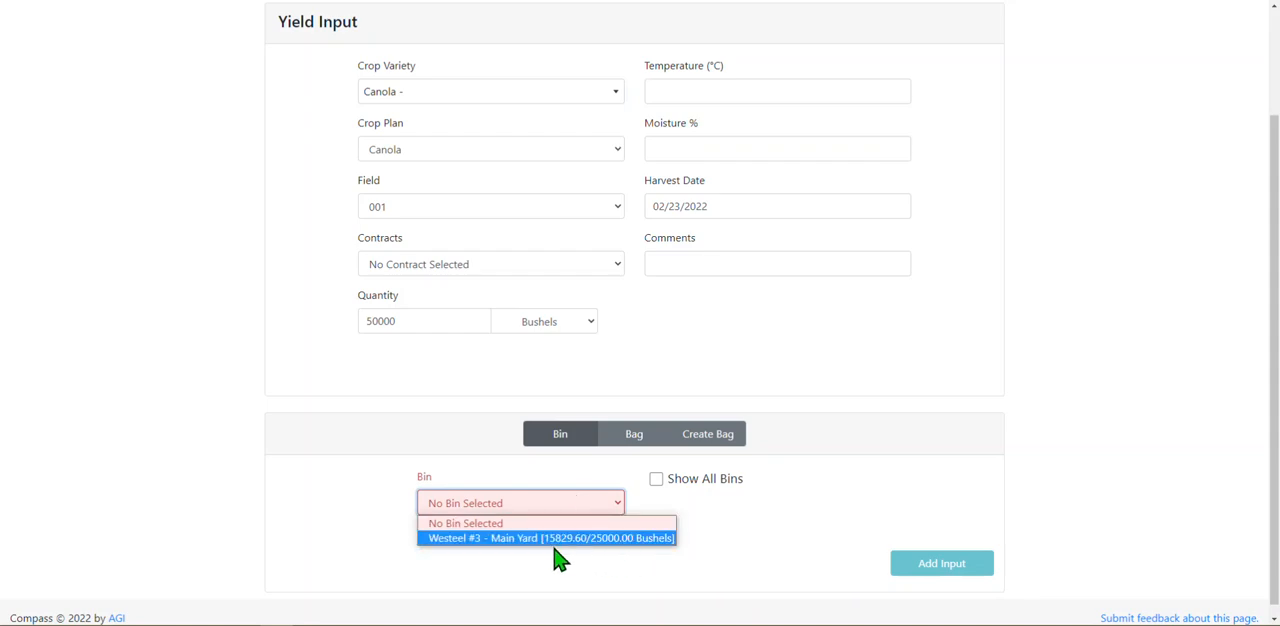
pyautogui.click(613, 538)
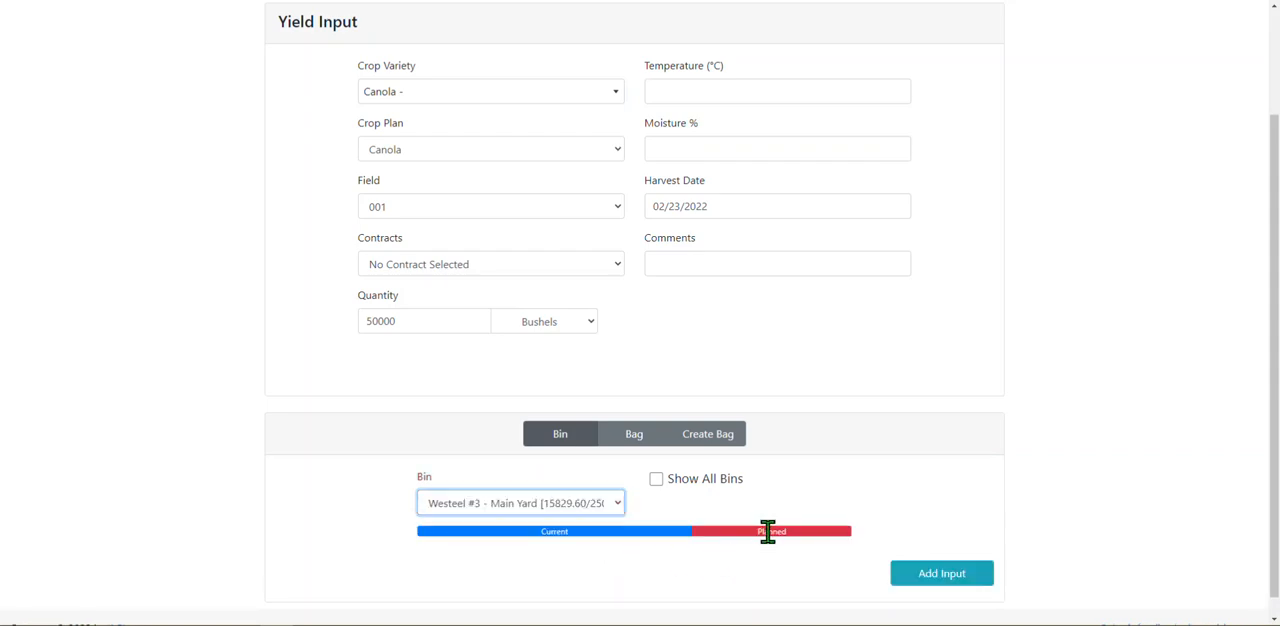
pyautogui.click(930, 578)
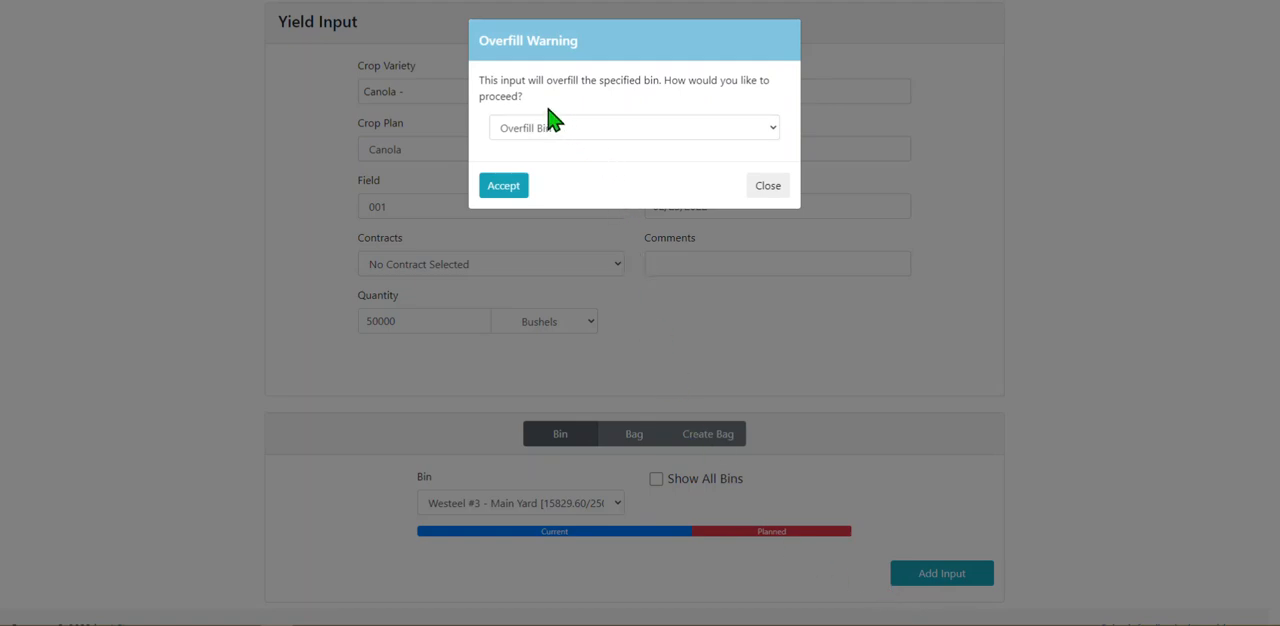
# Try to put the overflow in a different bin, look through the overfill options and close the warning without accepting.
pyautogui.click(729, 130)
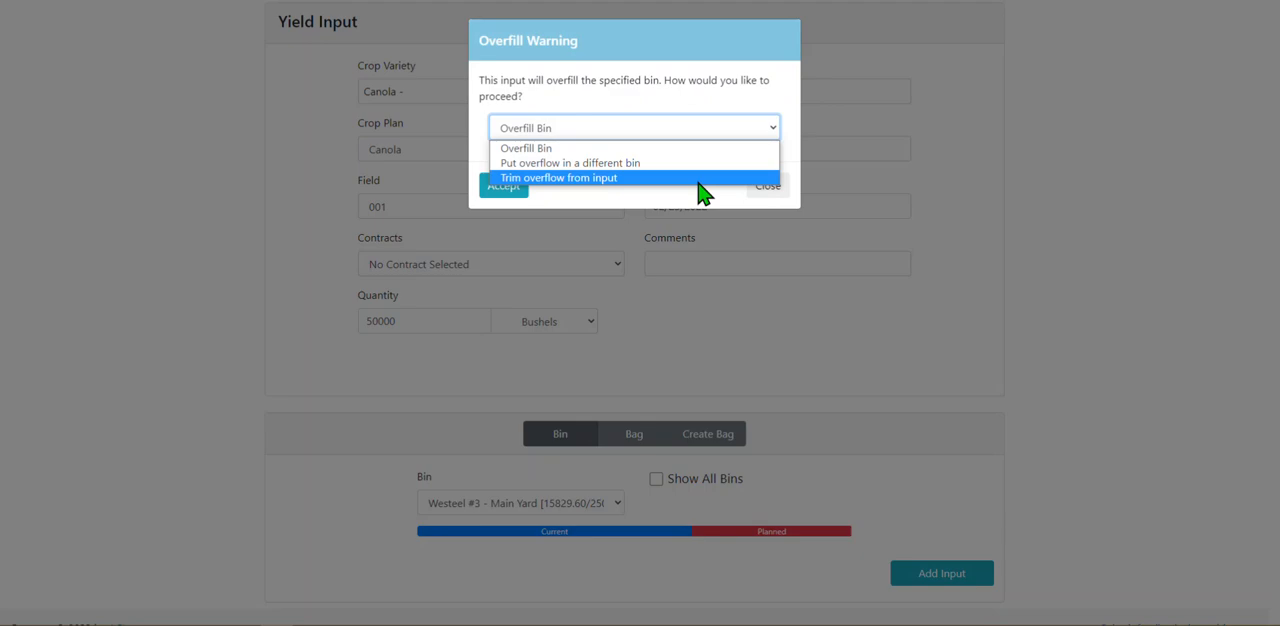
pyautogui.click(693, 163)
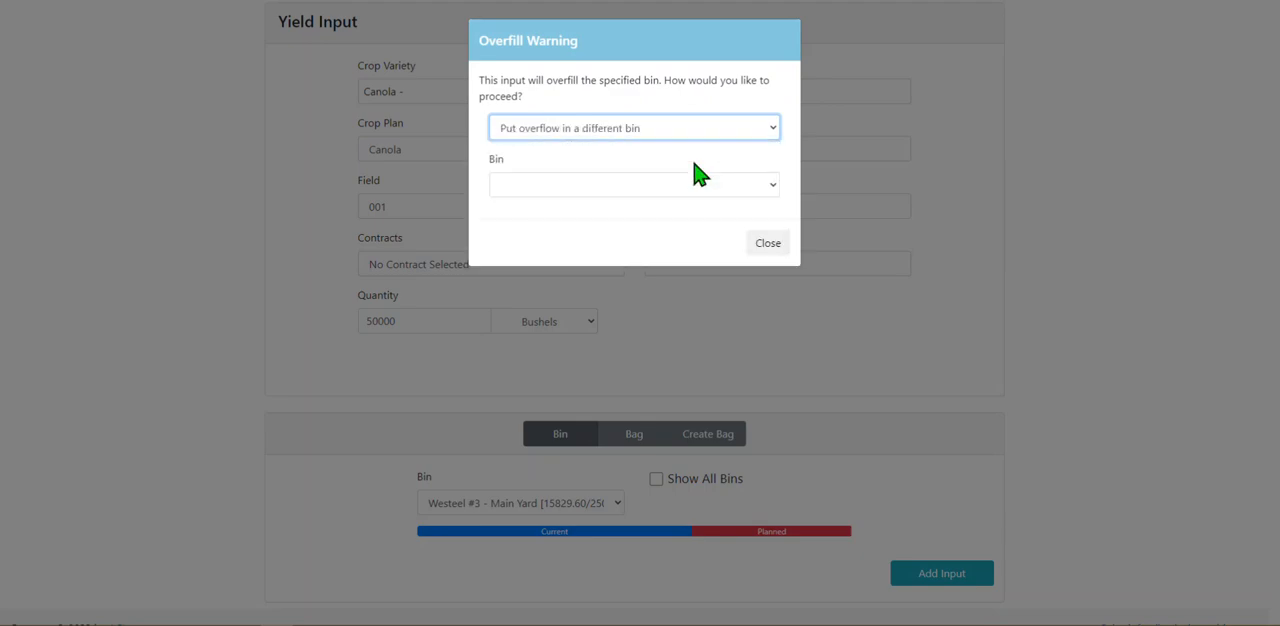
pyautogui.click(765, 185)
pyautogui.click(766, 194)
pyautogui.click(766, 194)
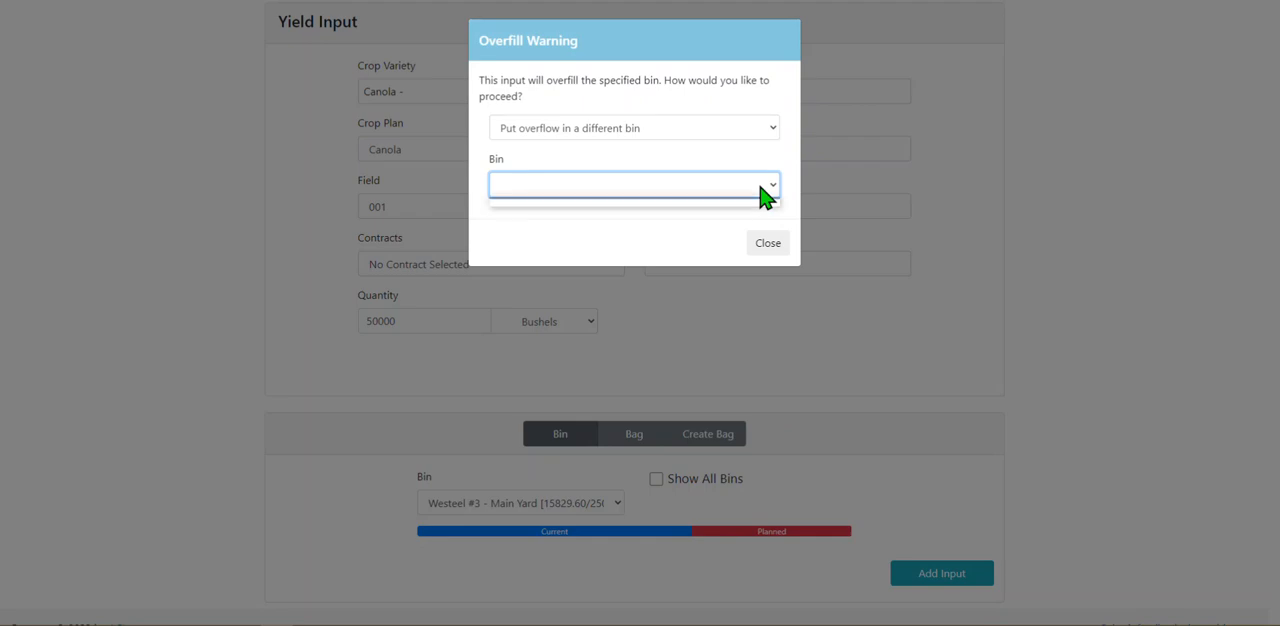
pyautogui.click(739, 129)
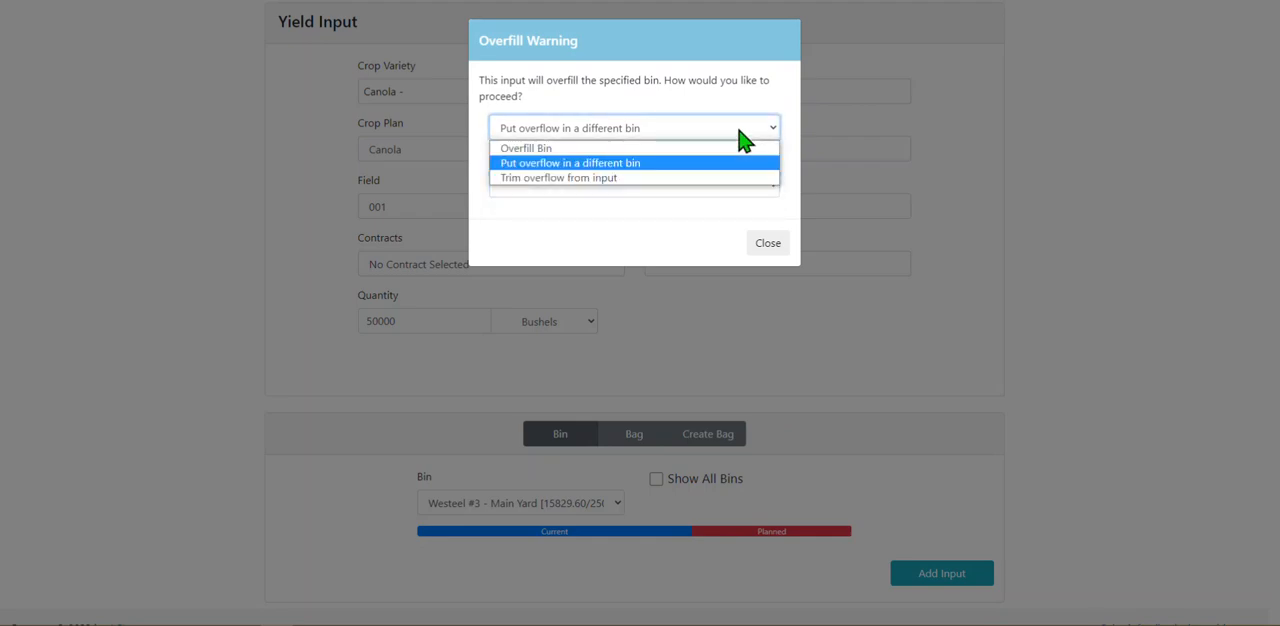
pyautogui.click(752, 250)
pyautogui.click(754, 248)
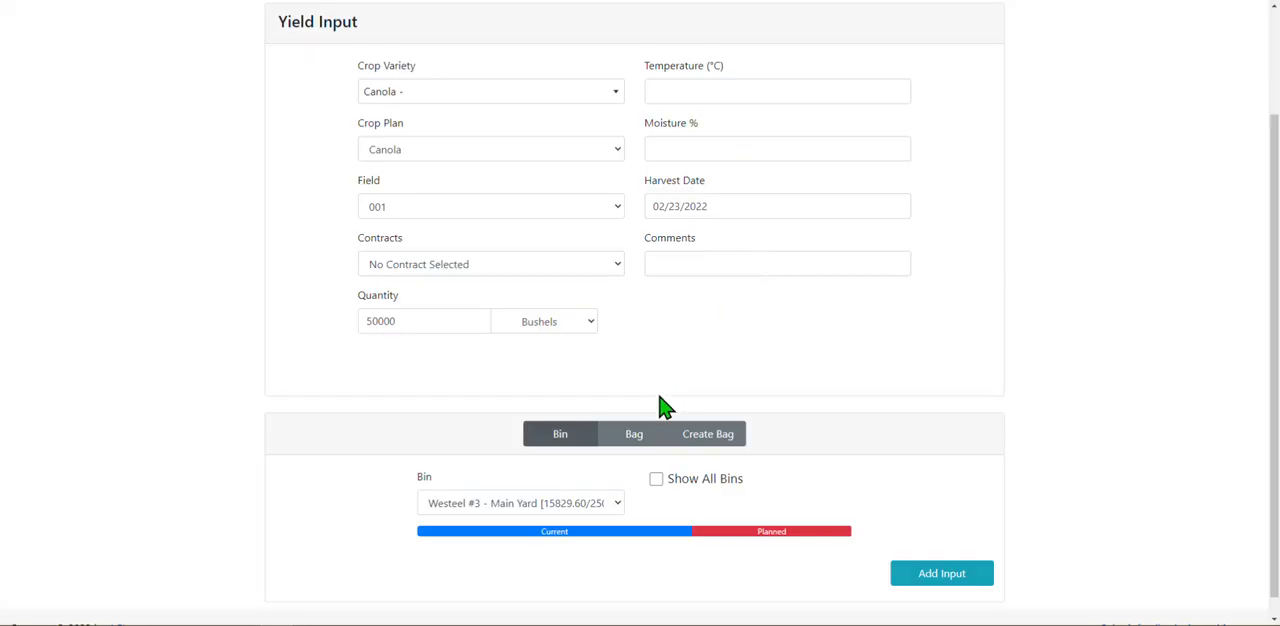
# Check which existing bags are available for storing the canola.
pyautogui.click(631, 440)
pyautogui.click(577, 505)
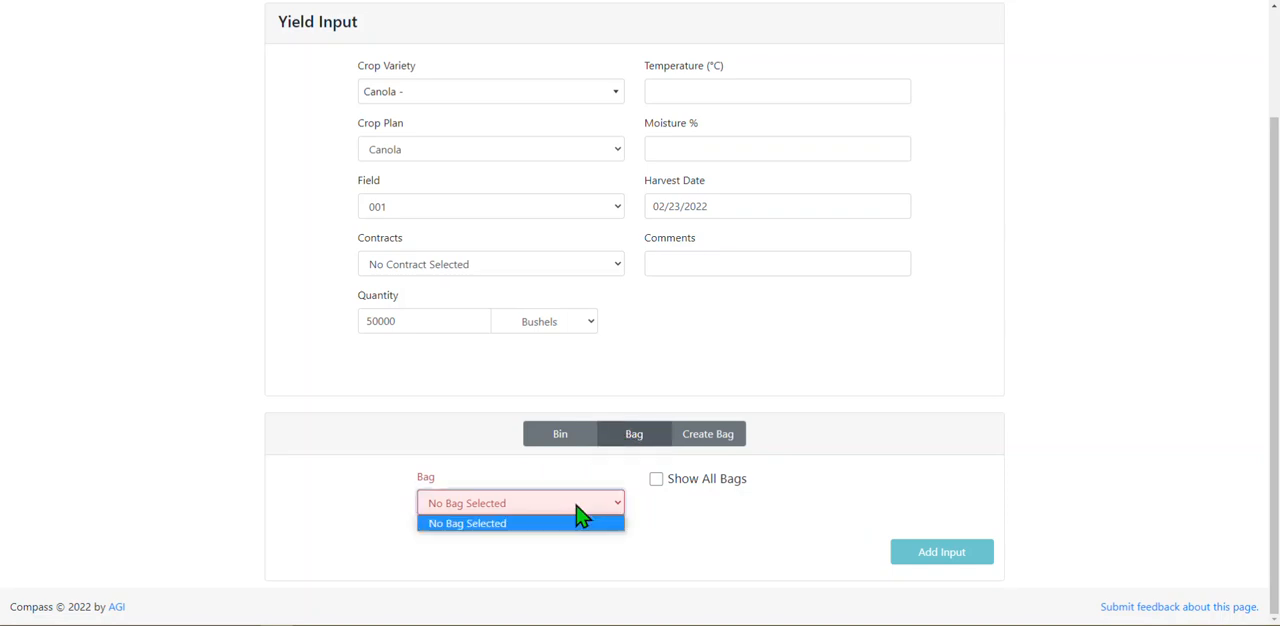
pyautogui.click(580, 515)
# Store the canola in newly created bags, with Main Yard as the yard and TEST CANOLA as the name.
pyautogui.click(689, 442)
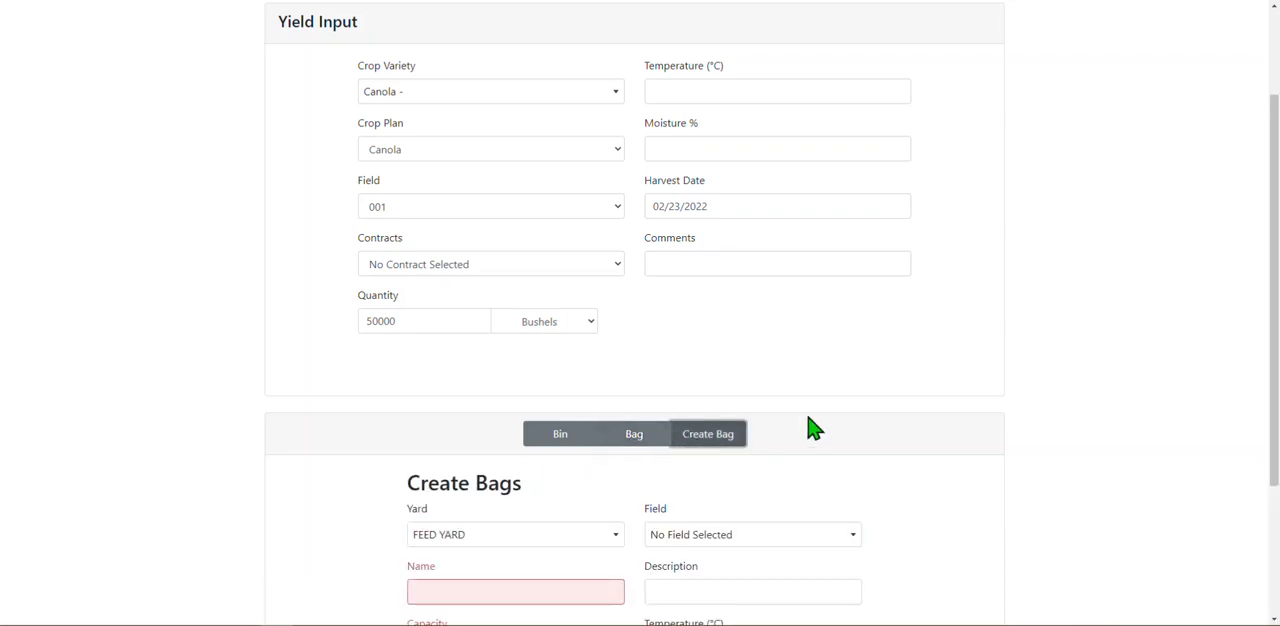
pyautogui.moveTo(1277, 145); pyautogui.dragTo(1260, 275)
pyautogui.click(595, 337)
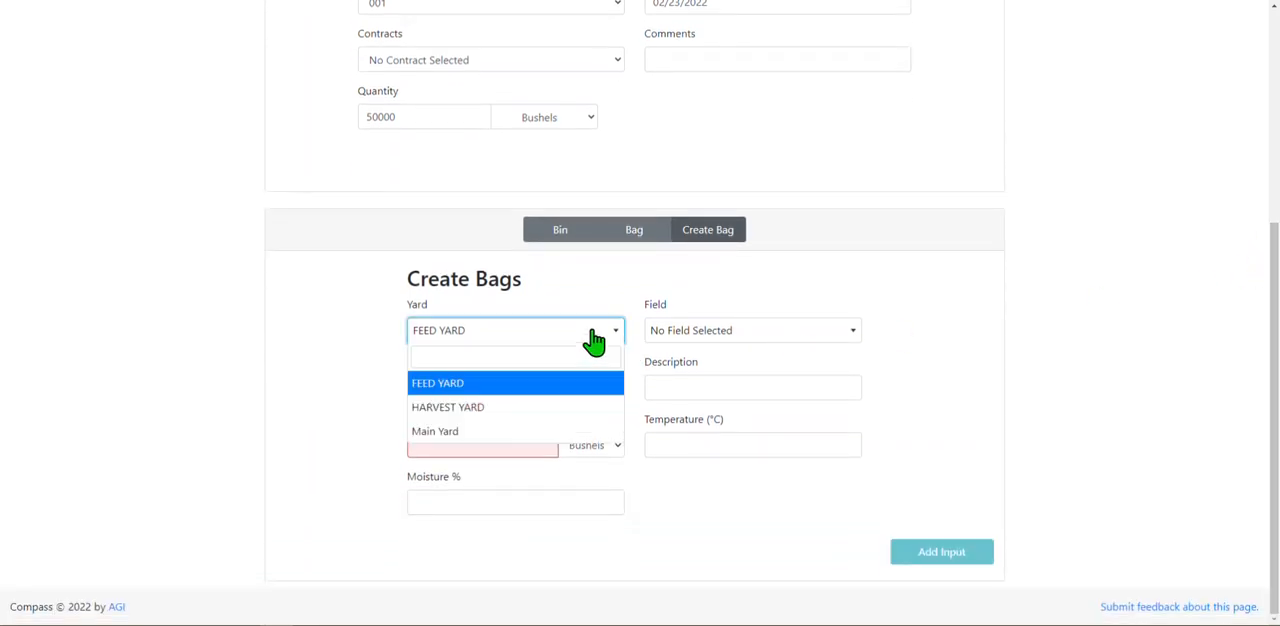
pyautogui.click(506, 435)
pyautogui.click(498, 396)
pyautogui.write('TEST CANOLA')
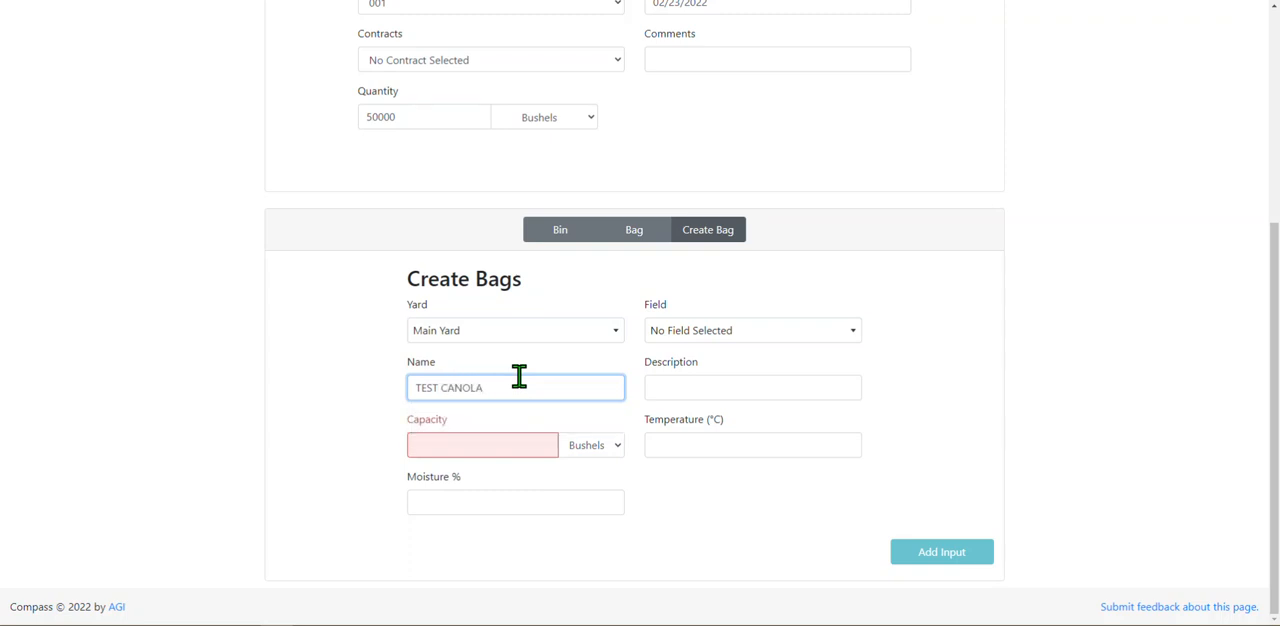
# Set the capacity of the new bags to 15000 bushels and add the canola input.
pyautogui.click(494, 445)
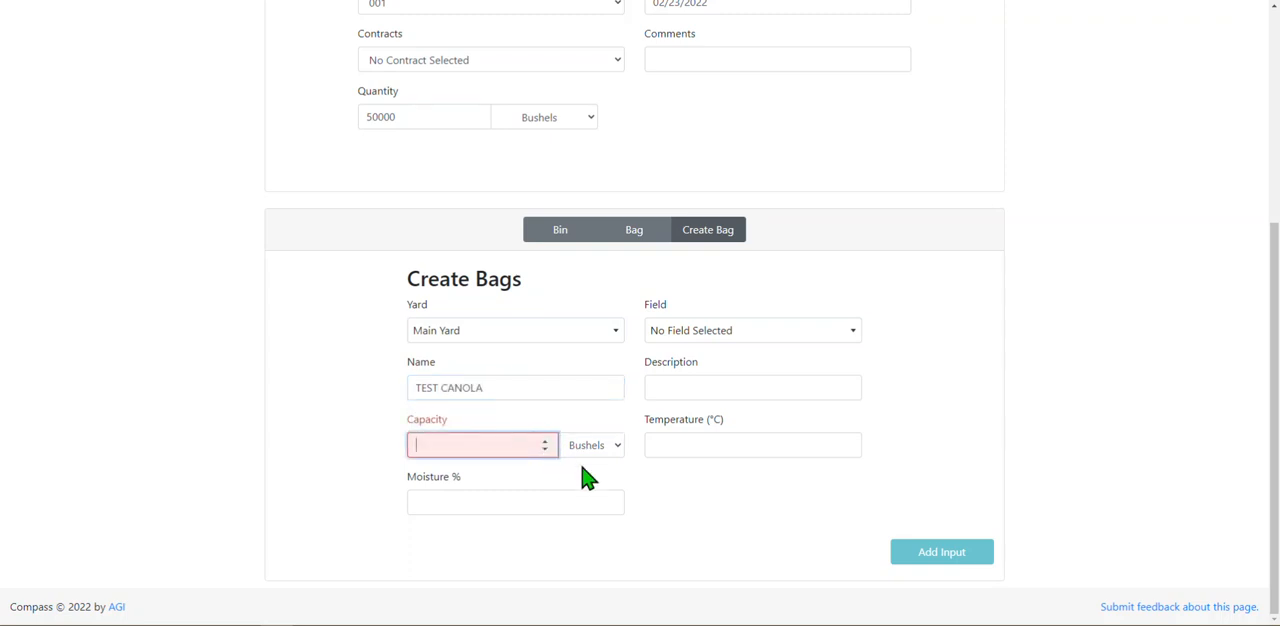
pyautogui.write('15000')
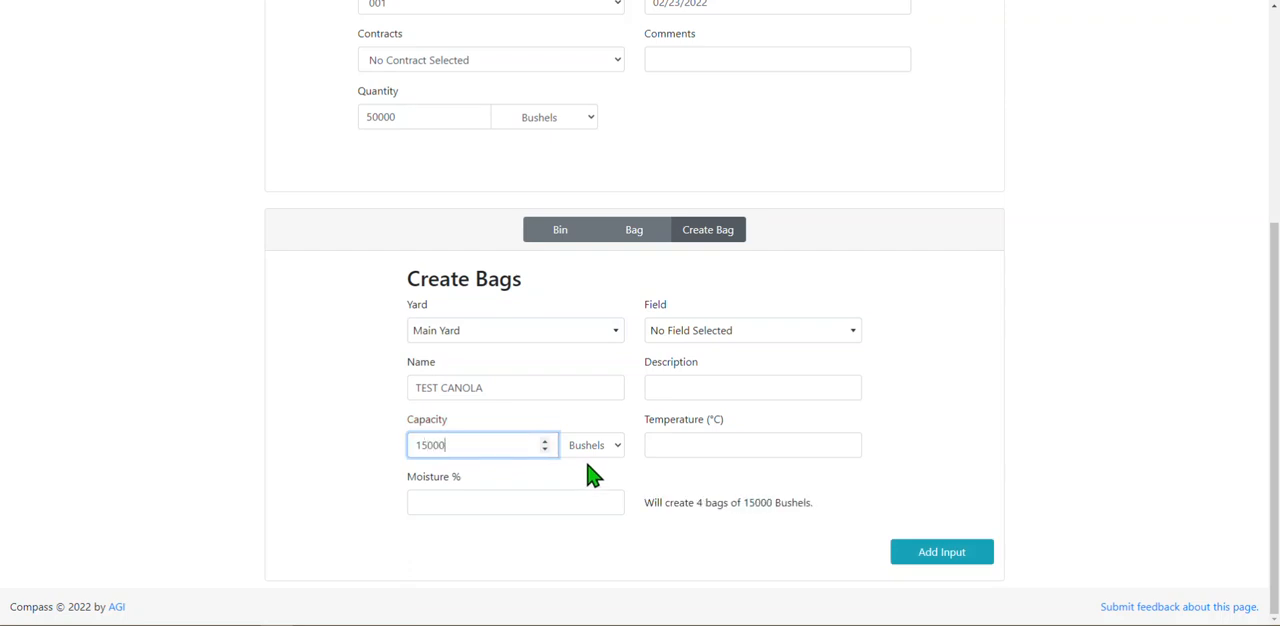
pyautogui.click(593, 480)
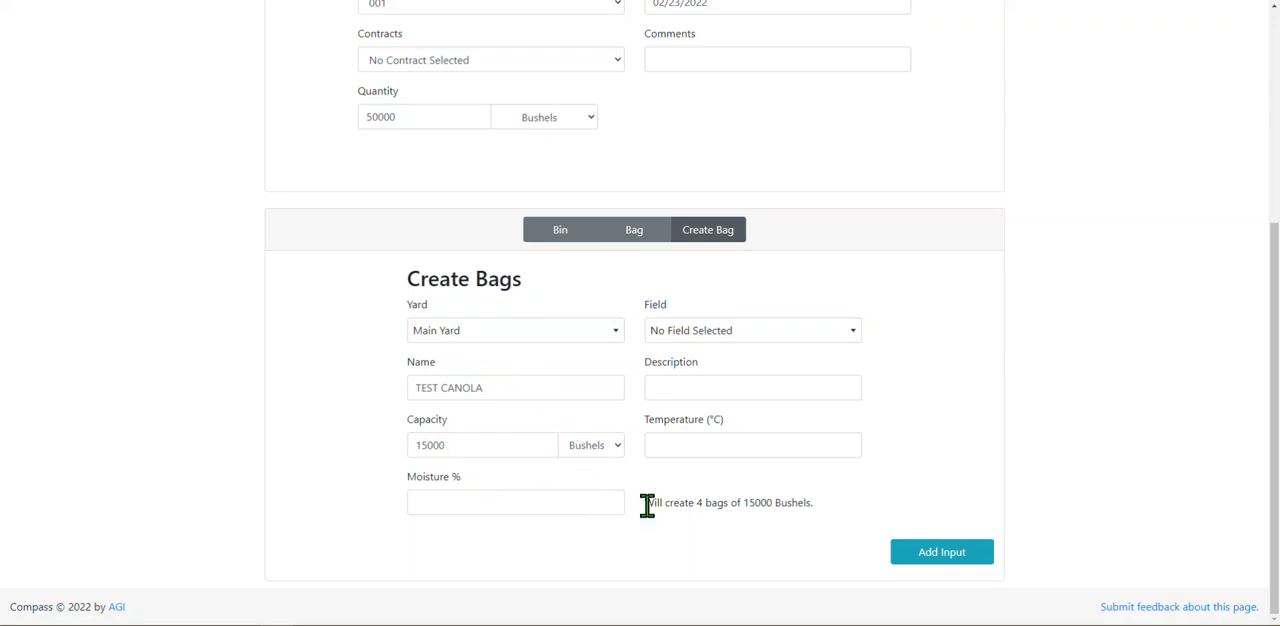
pyautogui.moveTo(647, 505); pyautogui.dragTo(826, 523)
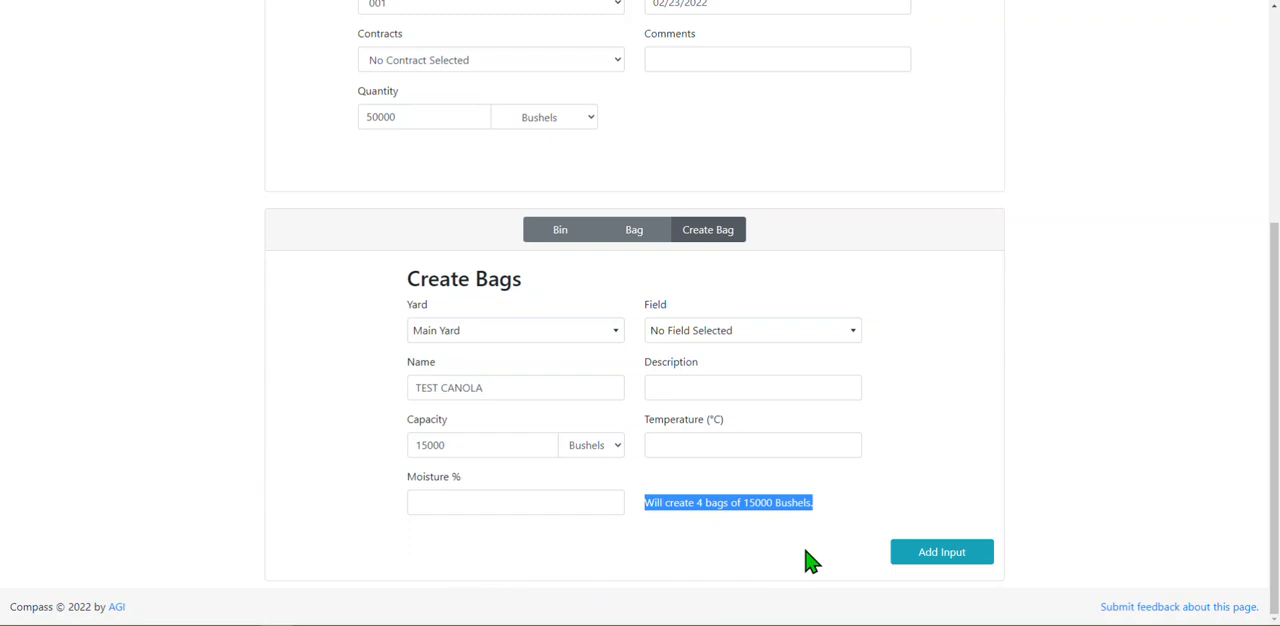
pyautogui.click(810, 562)
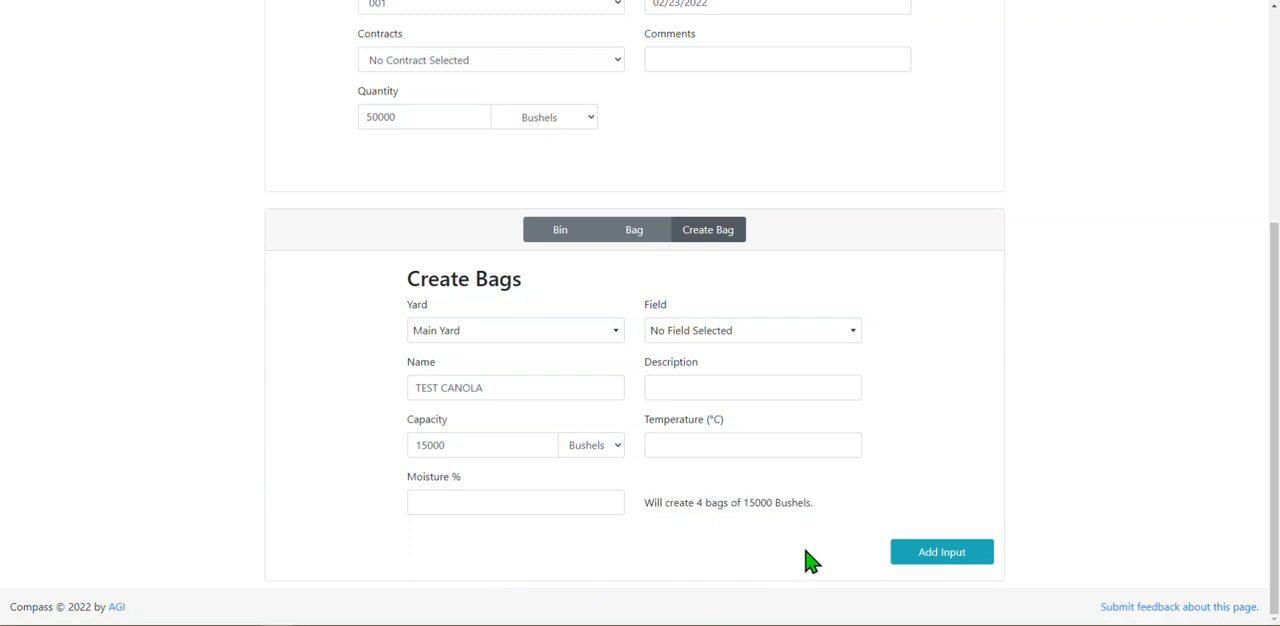
pyautogui.click(942, 553)
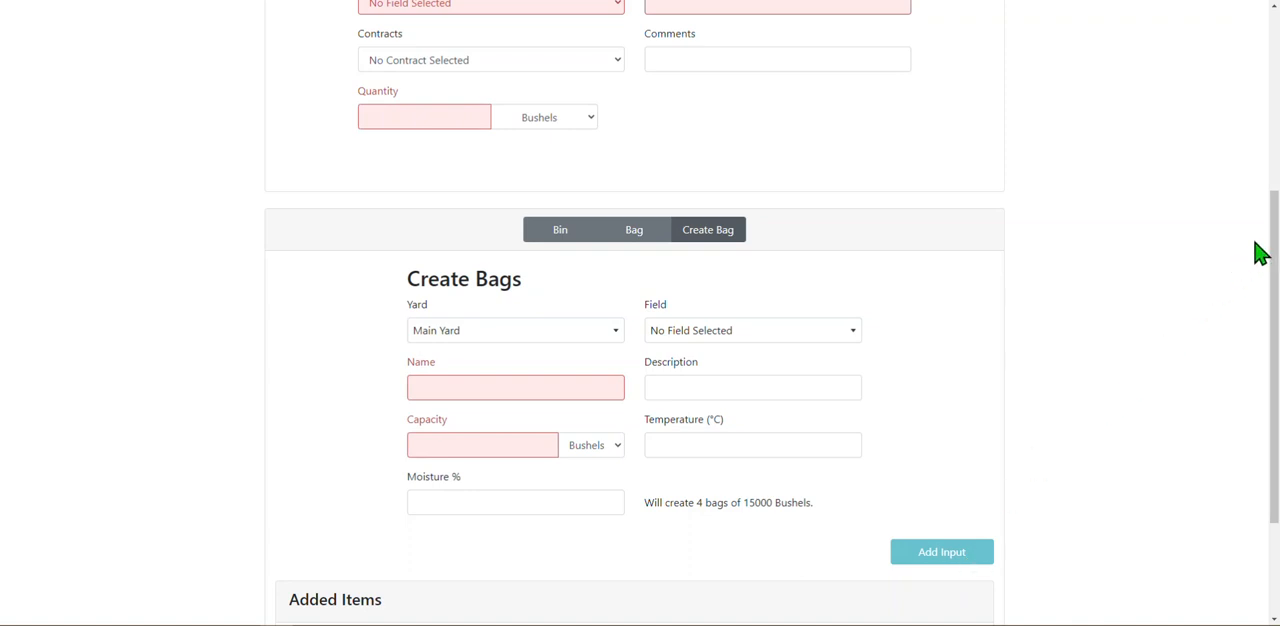
# Save the added canola input and dismiss the confirmation.
pyautogui.moveTo(1274, 252); pyautogui.dragTo(1272, 380)
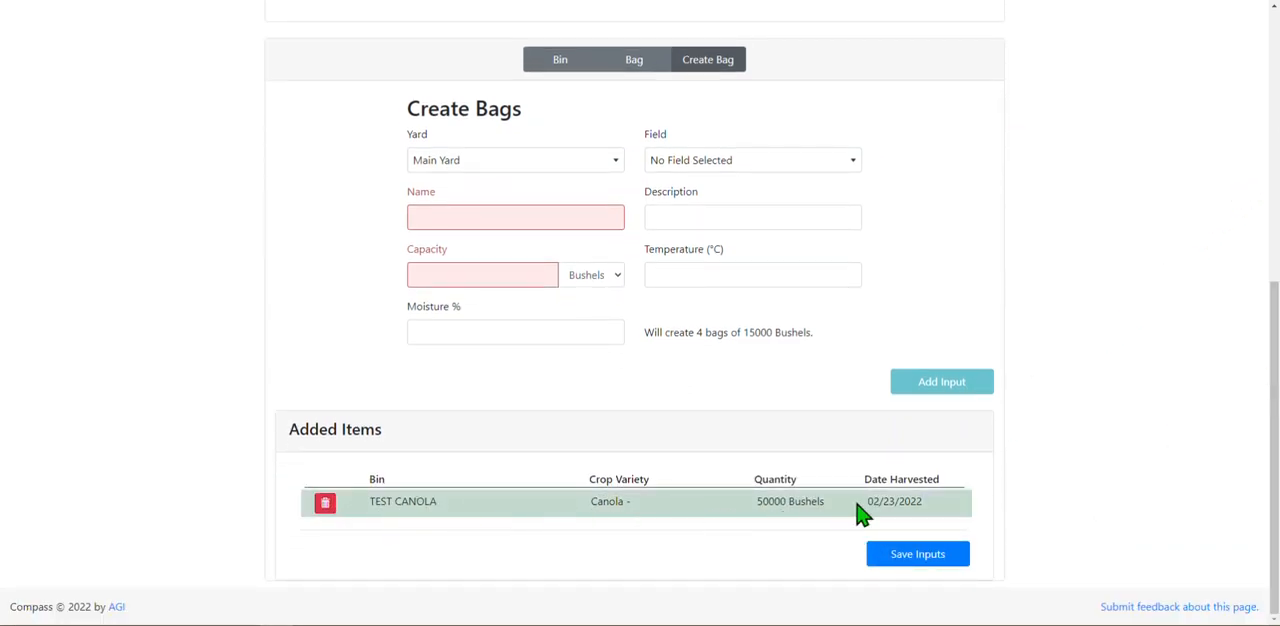
pyautogui.click(912, 556)
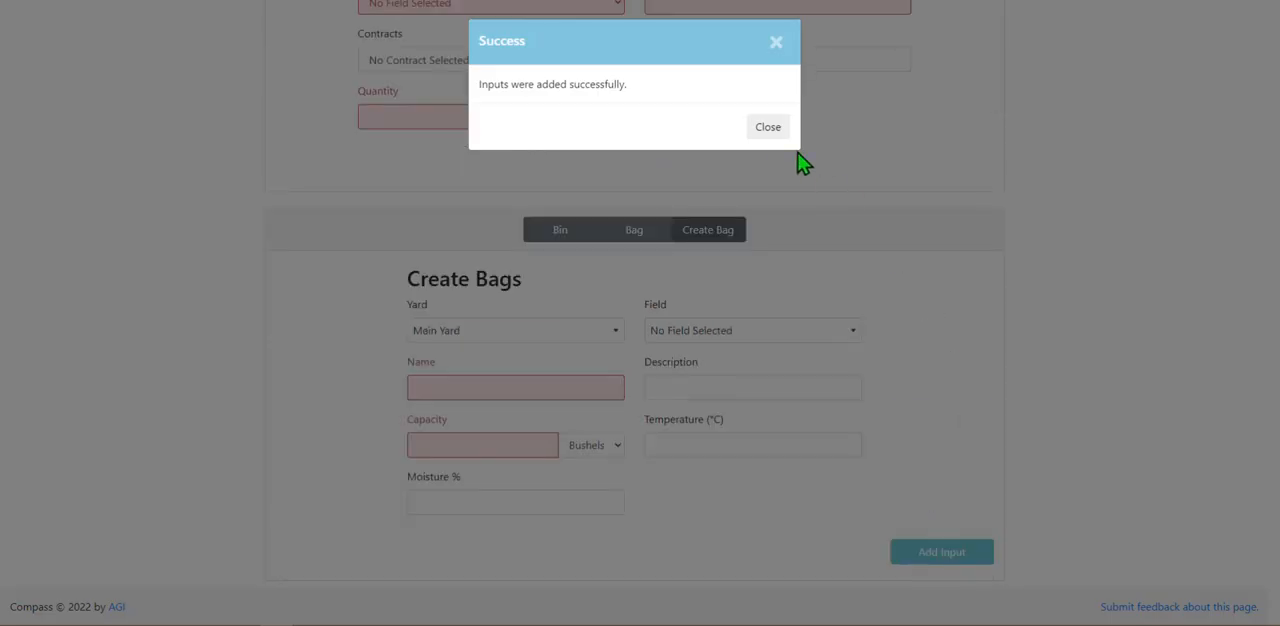
pyautogui.click(768, 127)
# Open the list of stored bags to examine the newly created canola bags.
pyautogui.moveTo(1276, 340); pyautogui.dragTo(1249, 77)
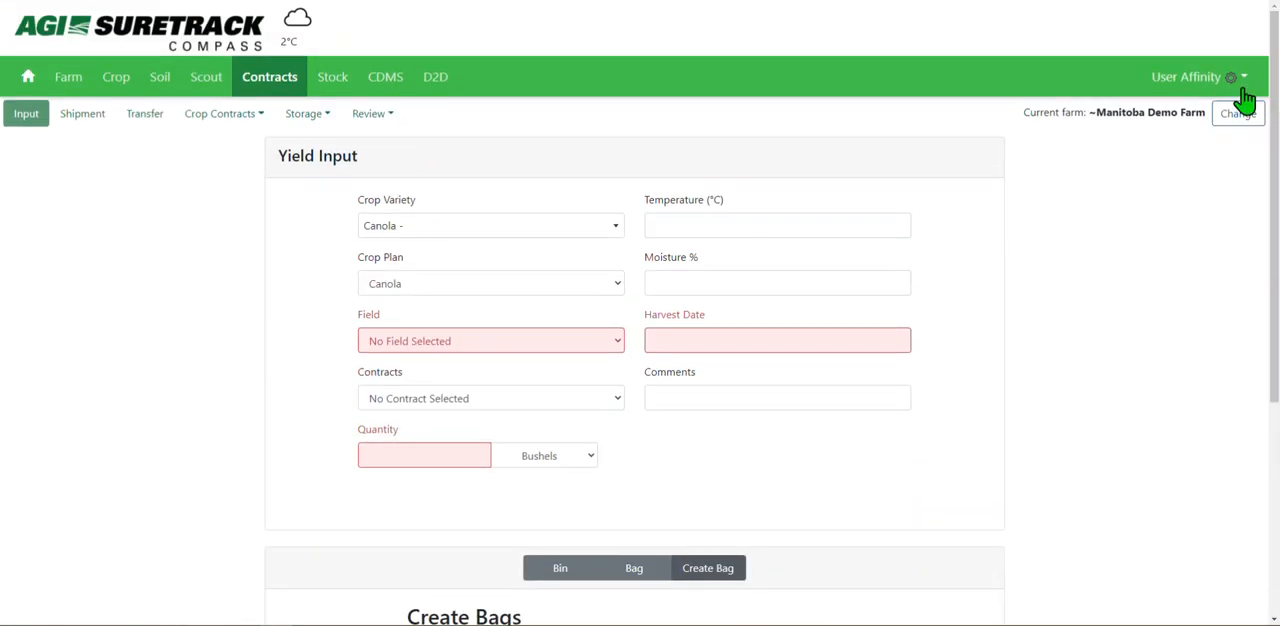
pyautogui.click(314, 118)
pyautogui.click(318, 194)
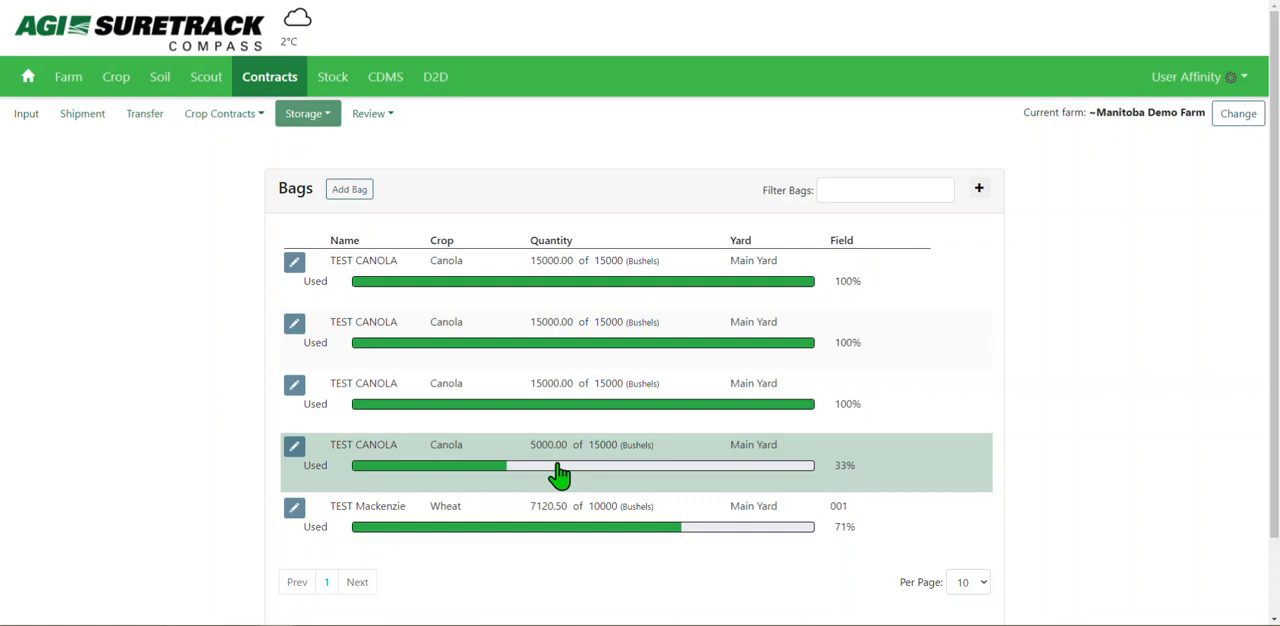
# Start a new yield input for the crop variety Barley - Bentley with no crop plan selected.
pyautogui.click(25, 122)
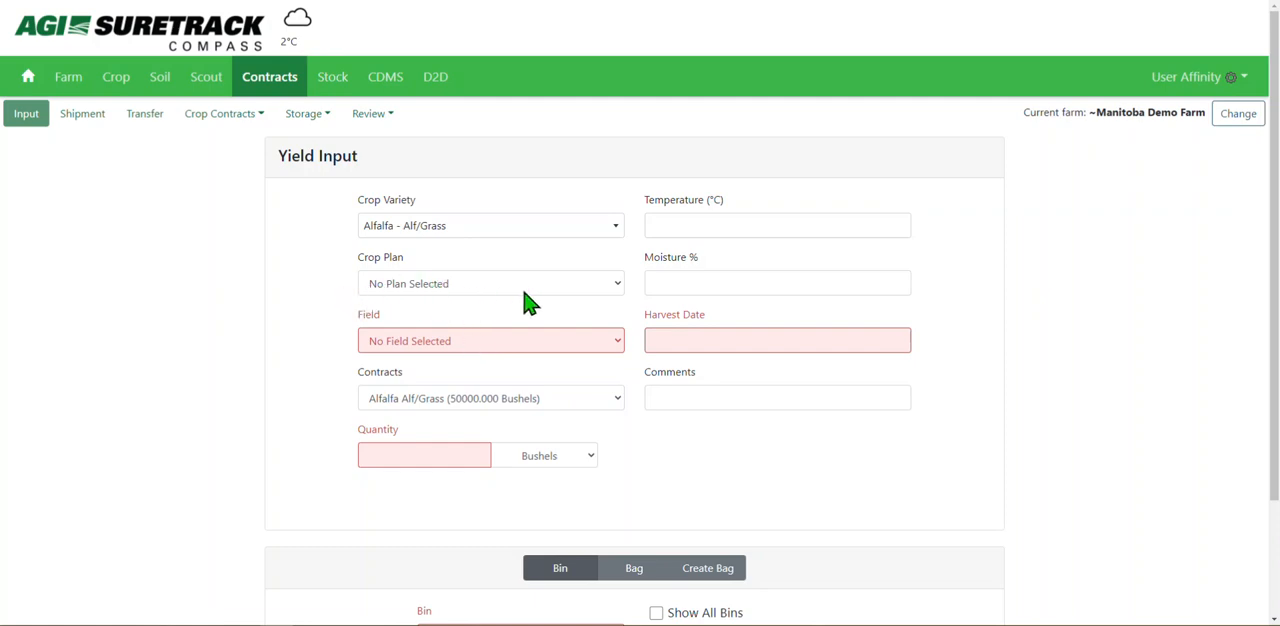
pyautogui.click(464, 236)
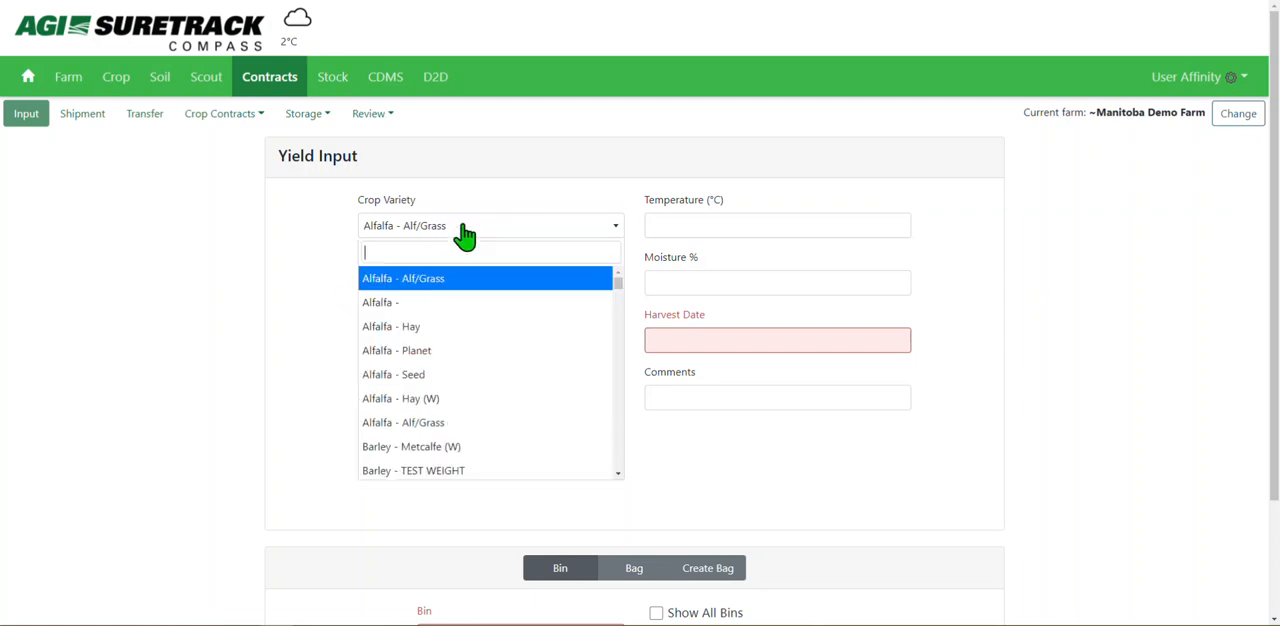
pyautogui.write('barley')
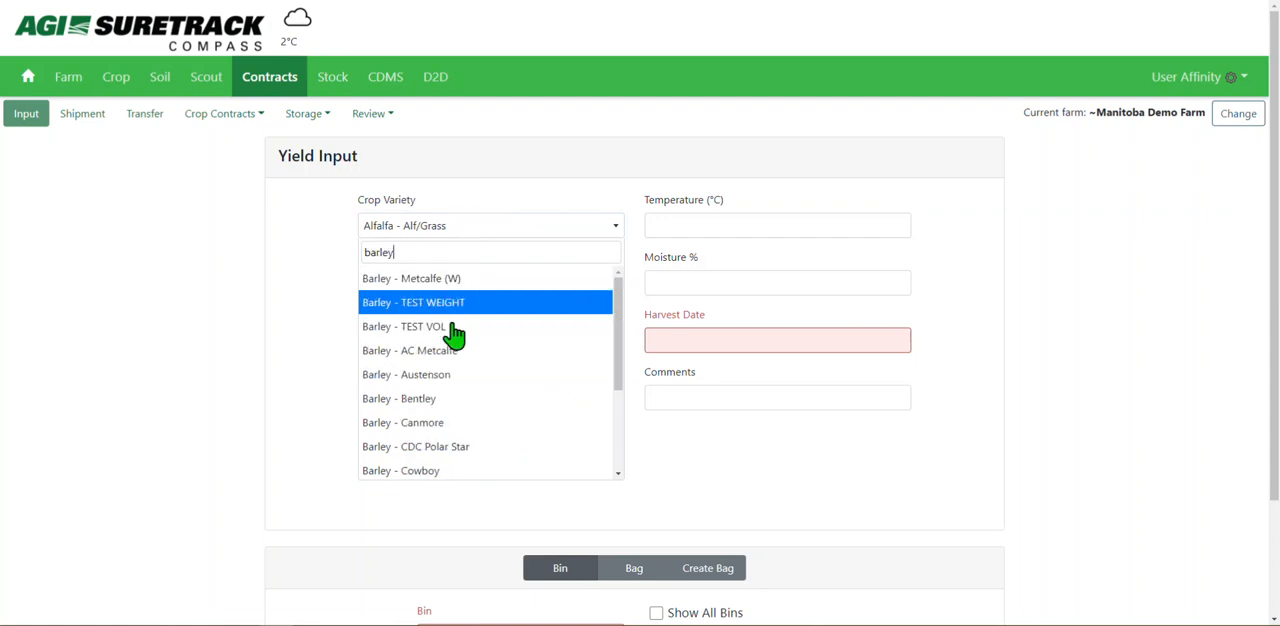
pyautogui.click(484, 400)
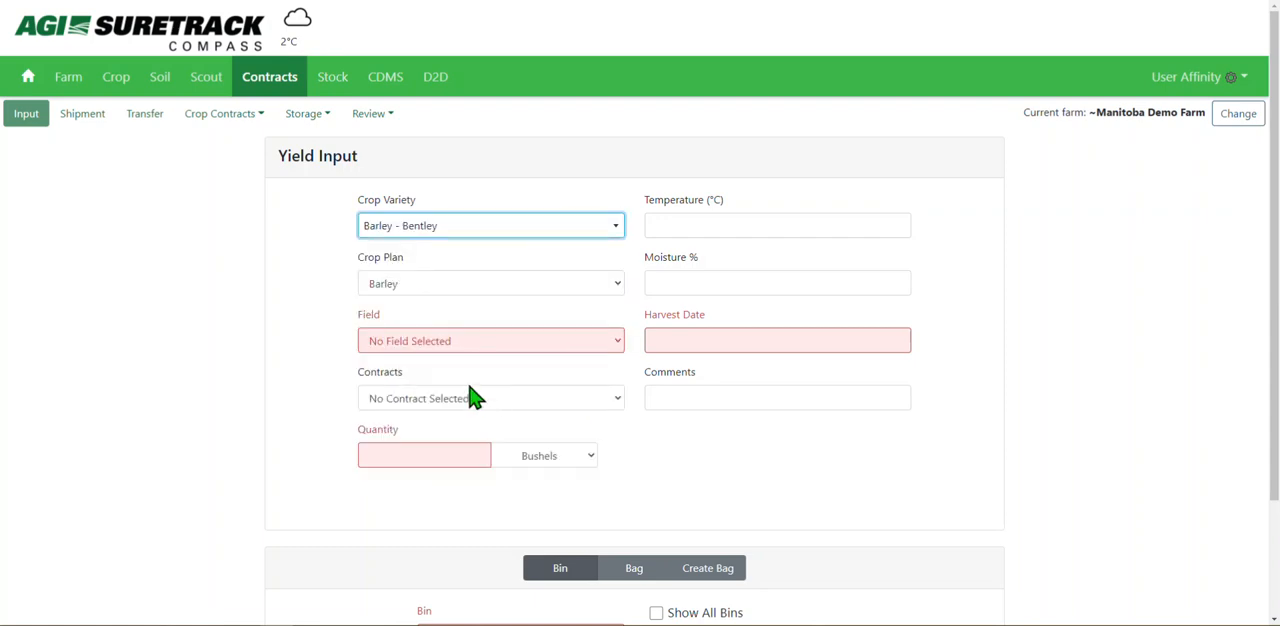
pyautogui.click(491, 287)
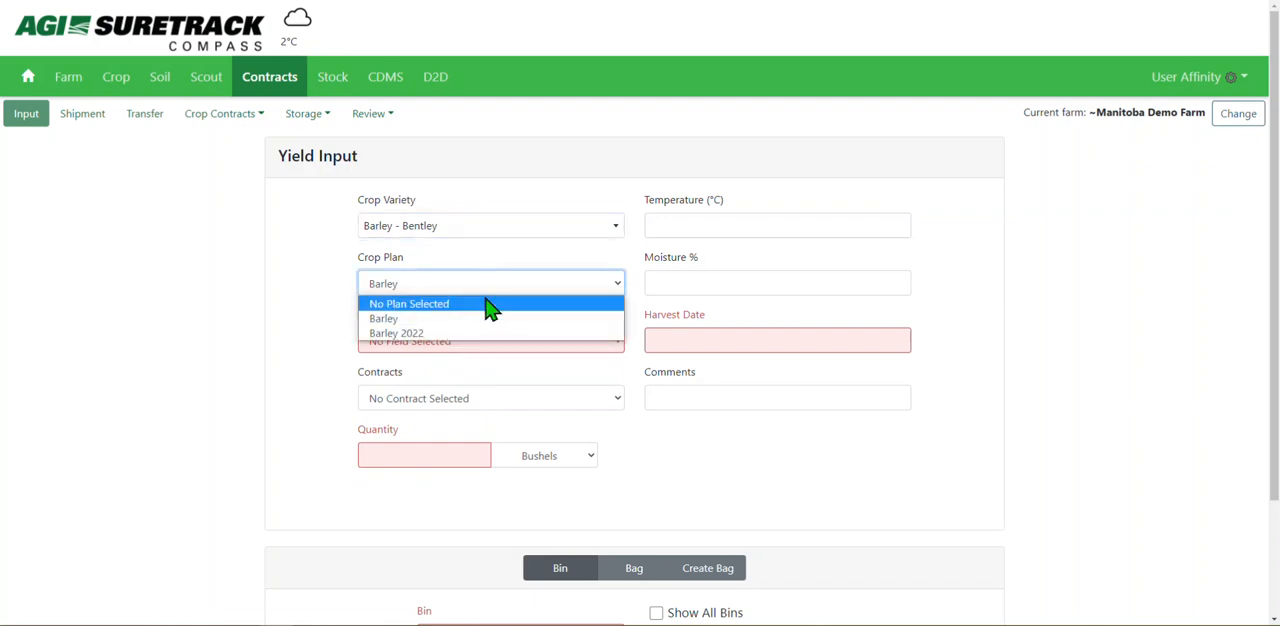
pyautogui.click(482, 305)
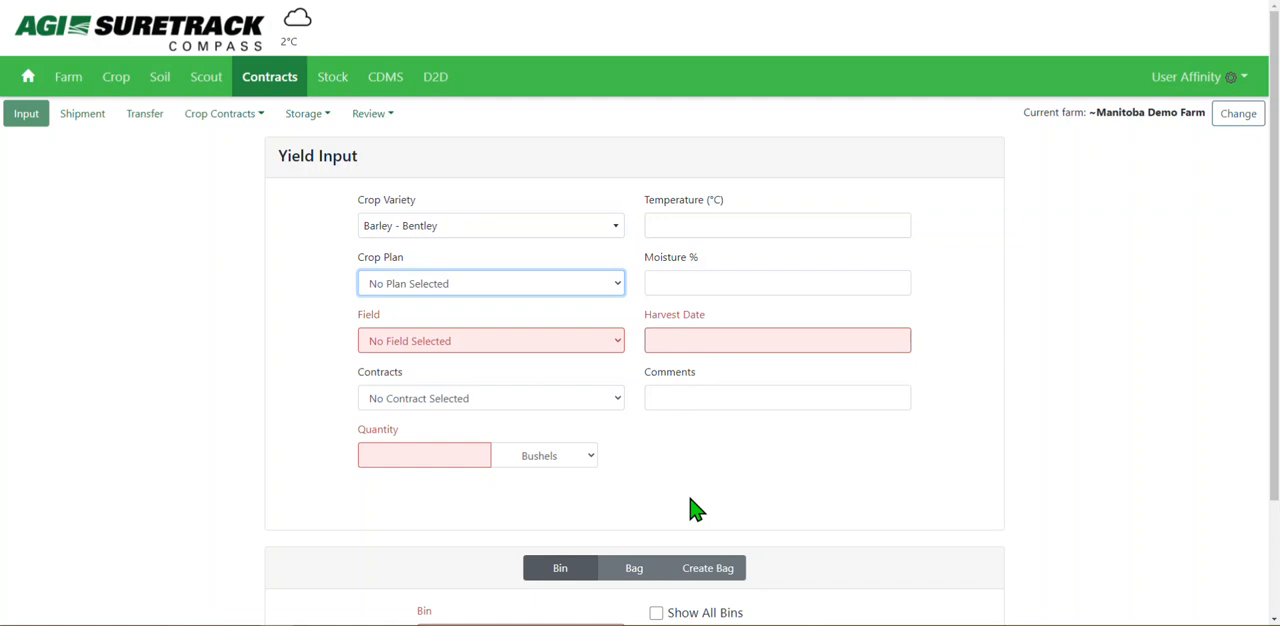
# Assign the barley input to field 020 and leave it without a contract.
pyautogui.click(590, 348)
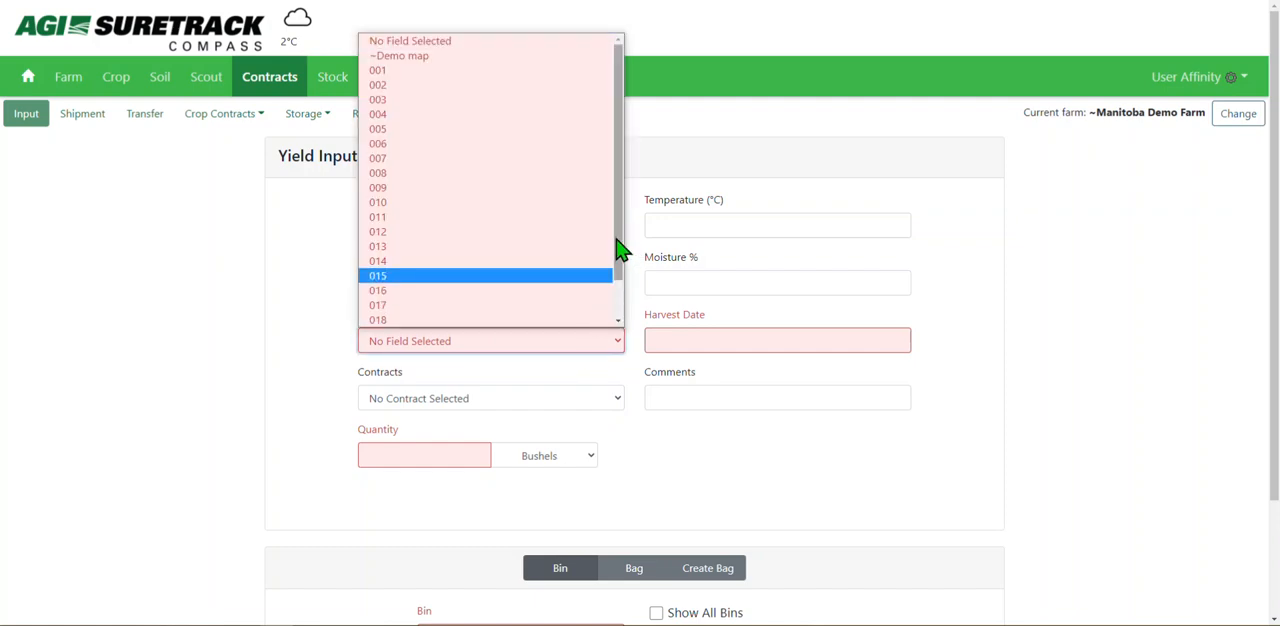
pyautogui.scroll(-1, 612, 270)
pyautogui.click(573, 306)
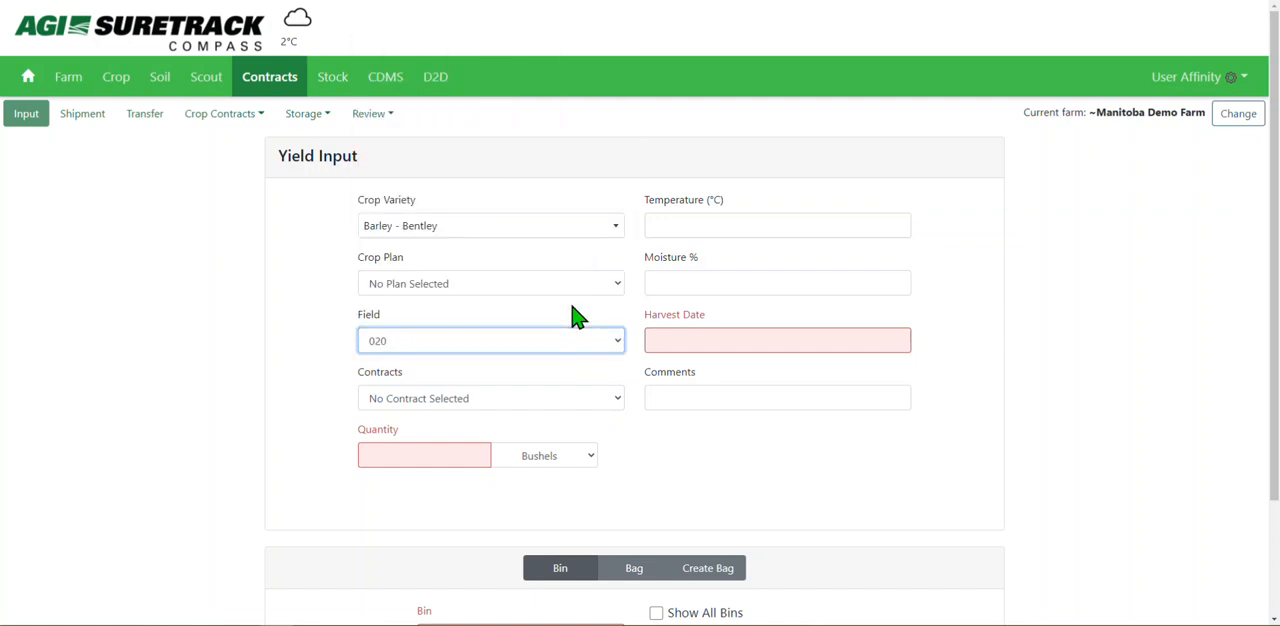
pyautogui.click(489, 400)
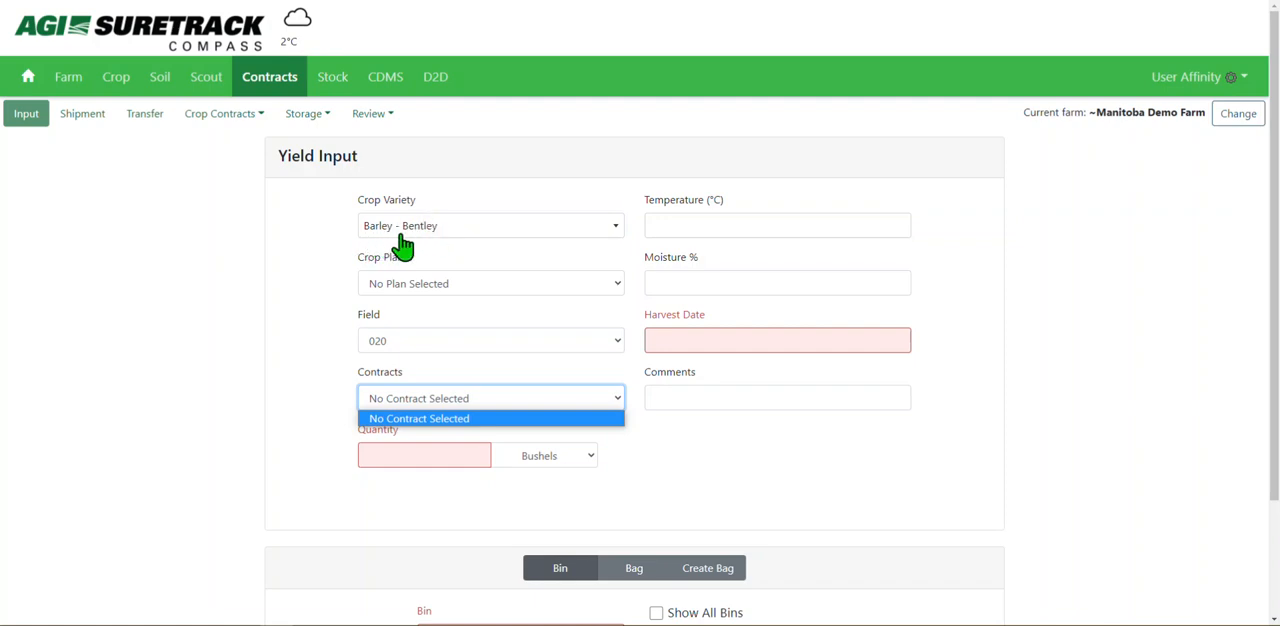
pyautogui.click(432, 262)
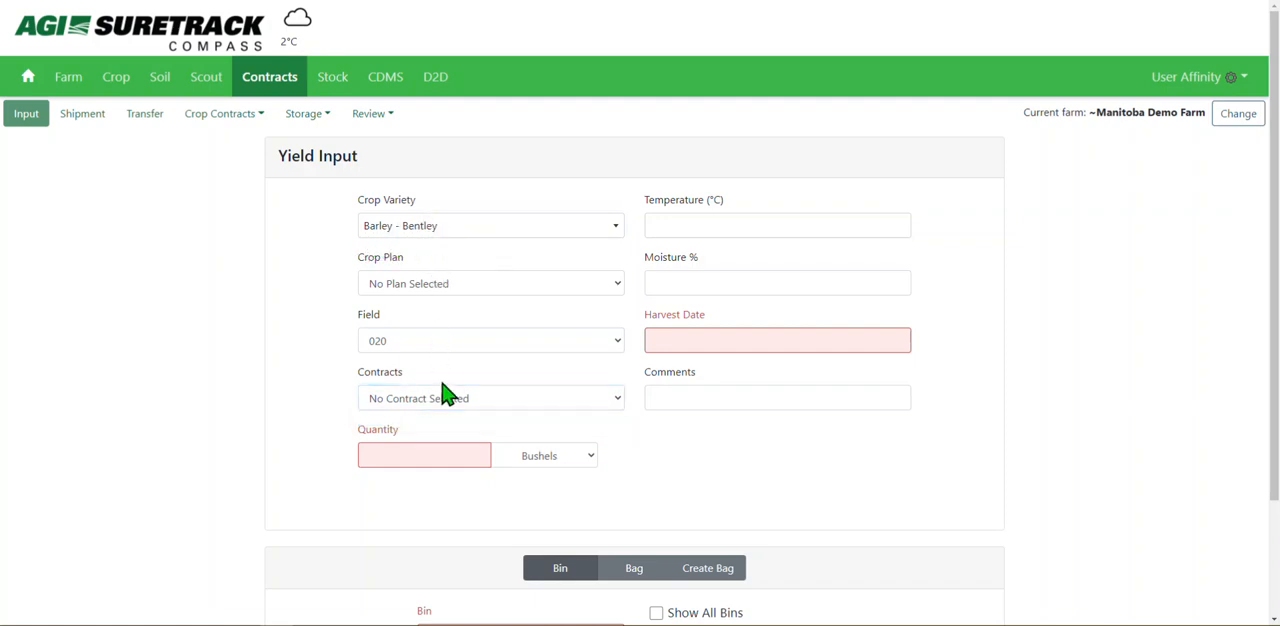
# Enter a quantity of 5000 bushels and a harvest date of 09/22/2021 for the barley.
pyautogui.click(432, 451)
pyautogui.write('5000')
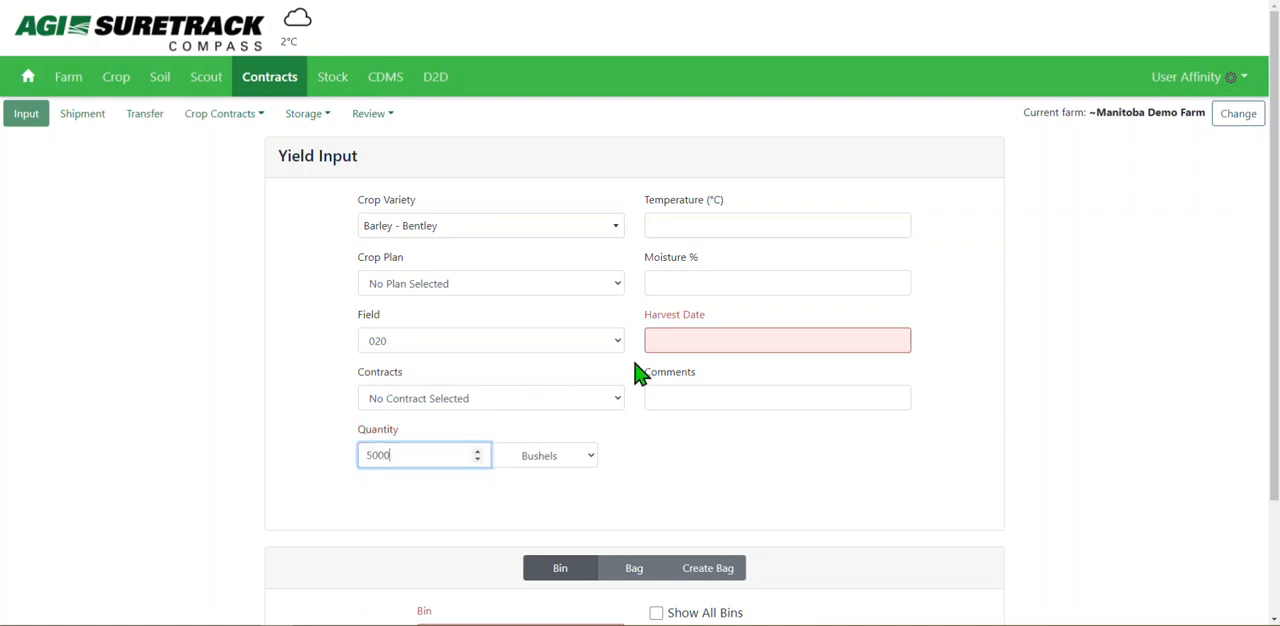
pyautogui.click(704, 345)
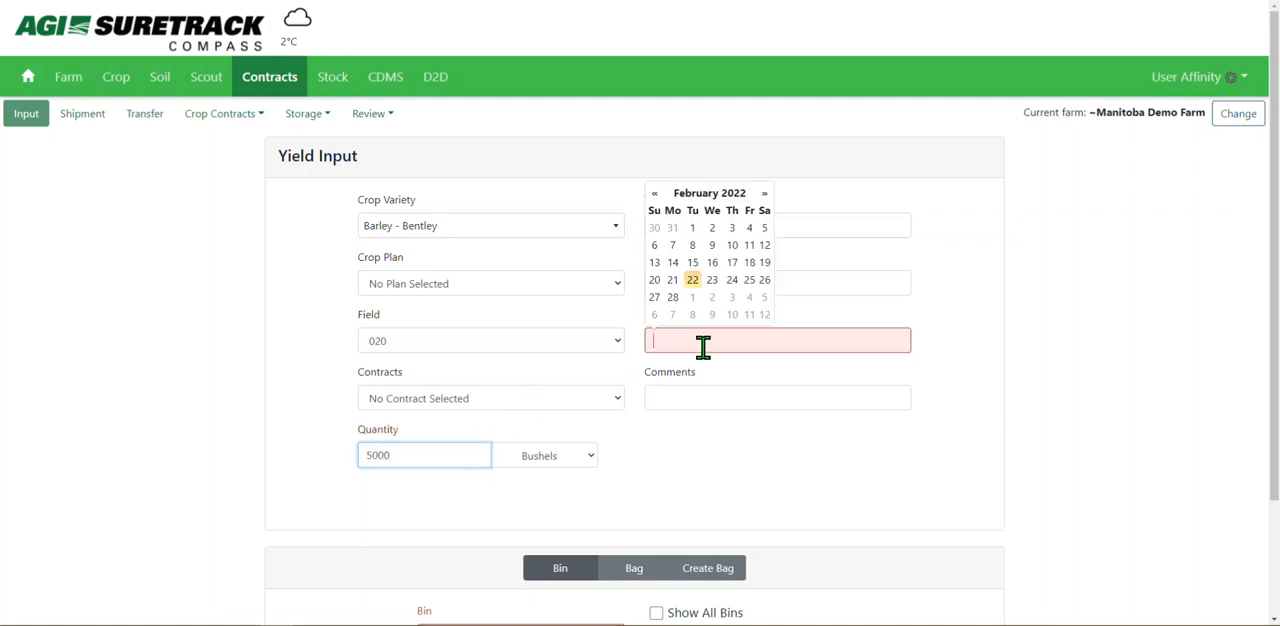
pyautogui.click(655, 193)
pyautogui.click(655, 193)
pyautogui.click(655, 193)
pyautogui.click(655, 193)
pyautogui.click(655, 193)
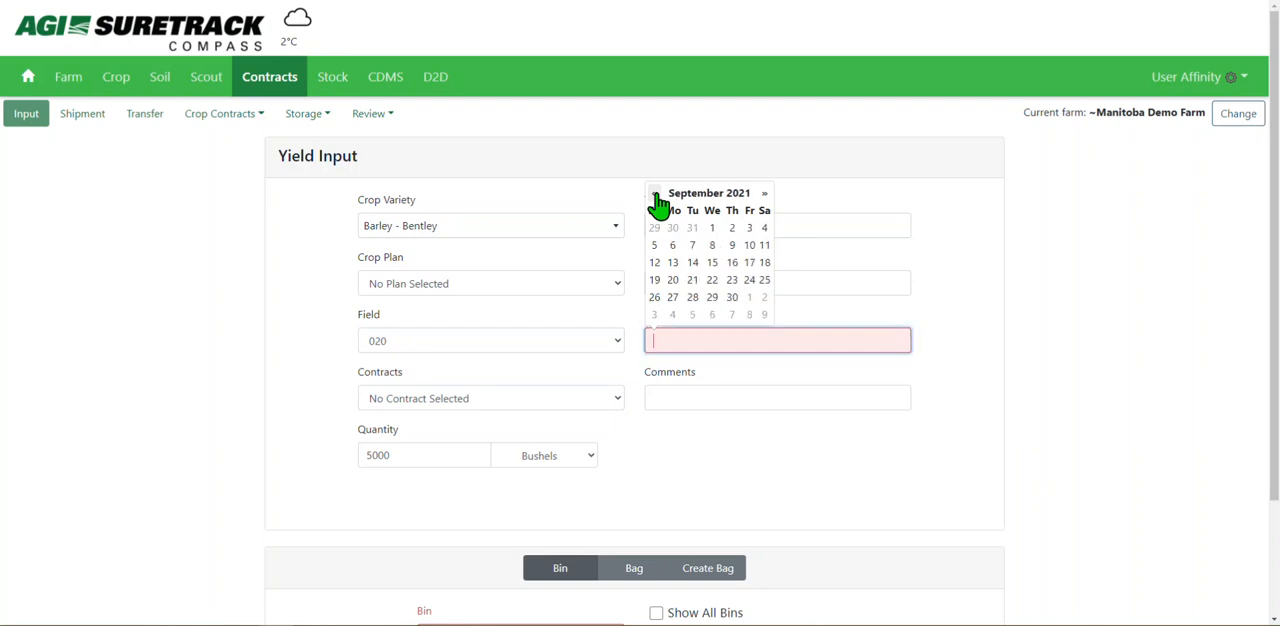
pyautogui.click(712, 280)
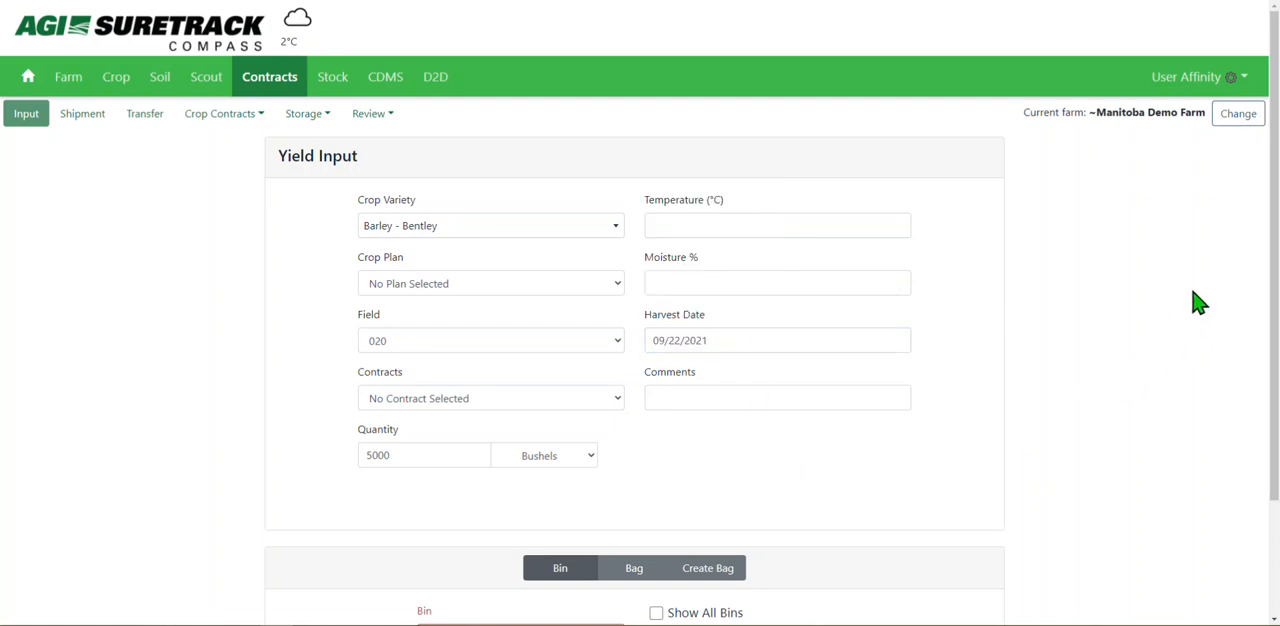
# Store the barley in the bin Westeel #1 - Main Yard and add the input.
pyautogui.moveTo(1266, 251); pyautogui.dragTo(1270, 430)
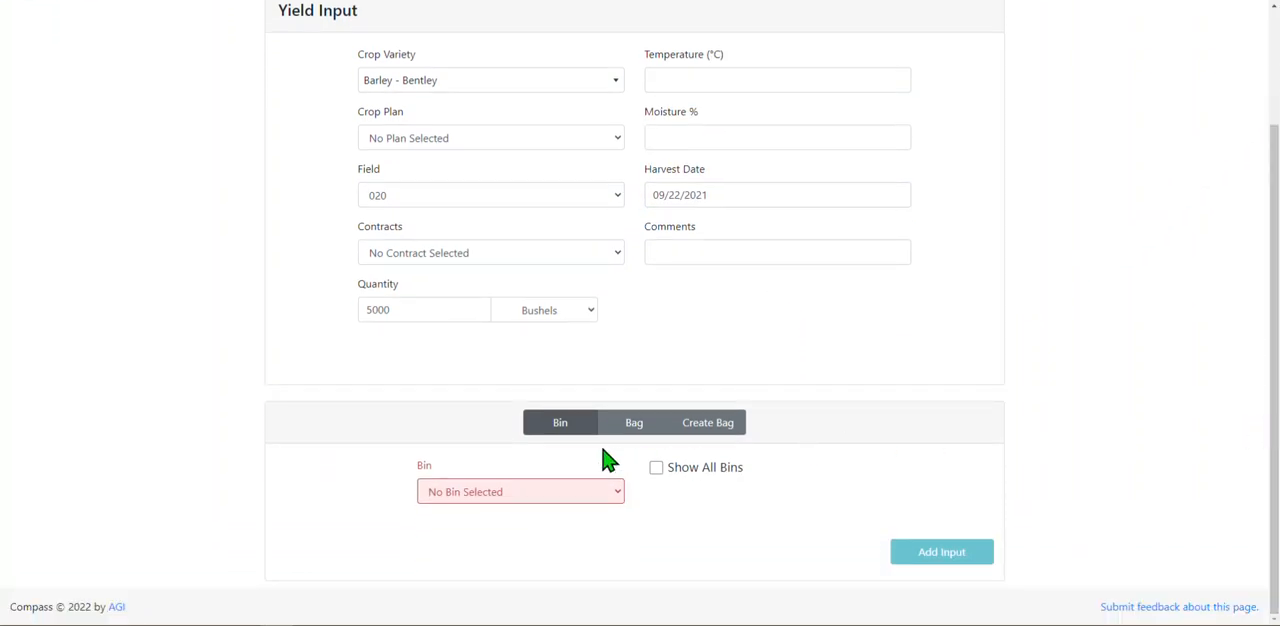
pyautogui.click(583, 494)
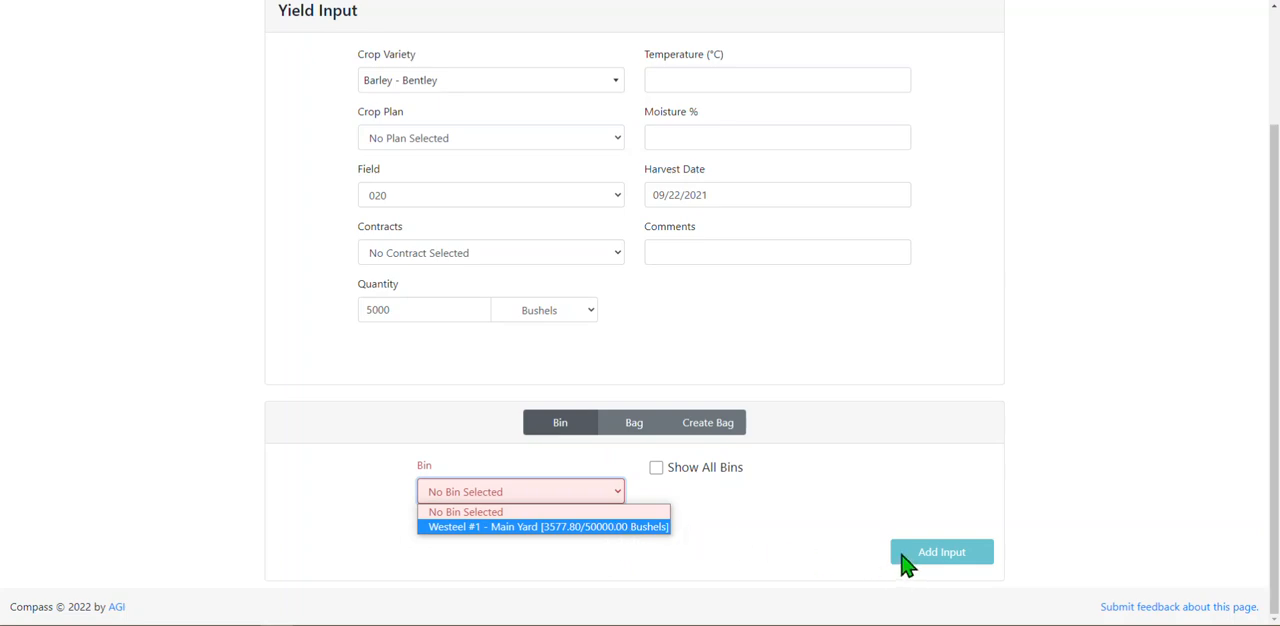
pyautogui.click(805, 540)
pyautogui.click(574, 494)
pyautogui.click(572, 527)
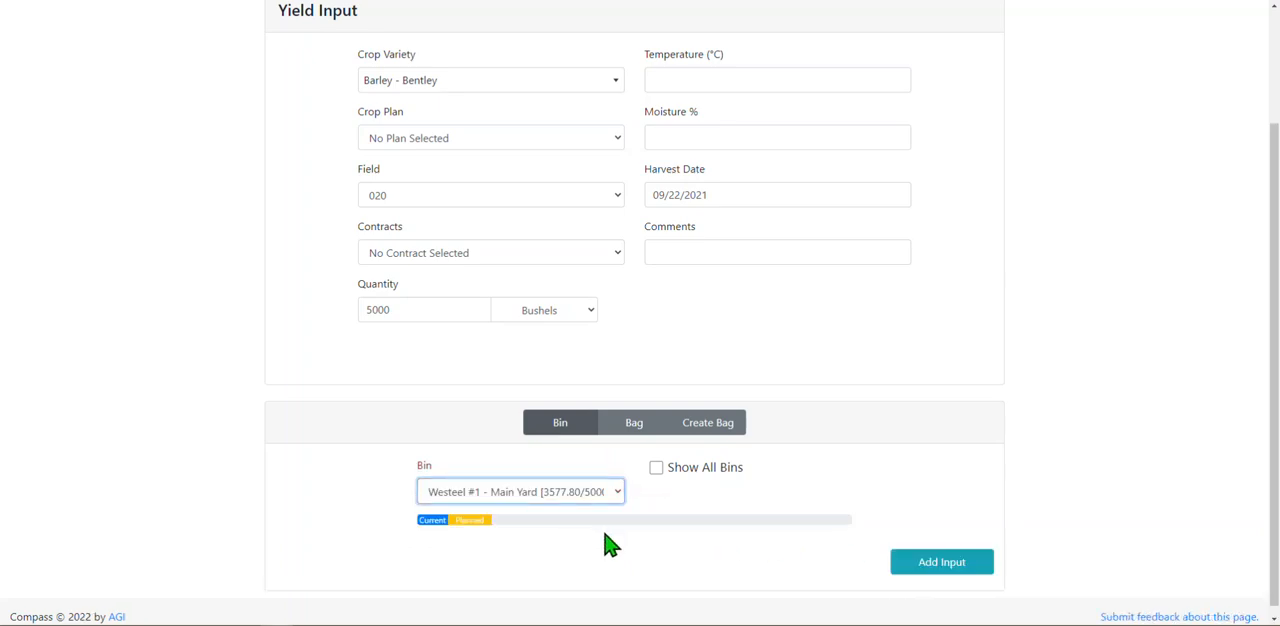
pyautogui.click(910, 572)
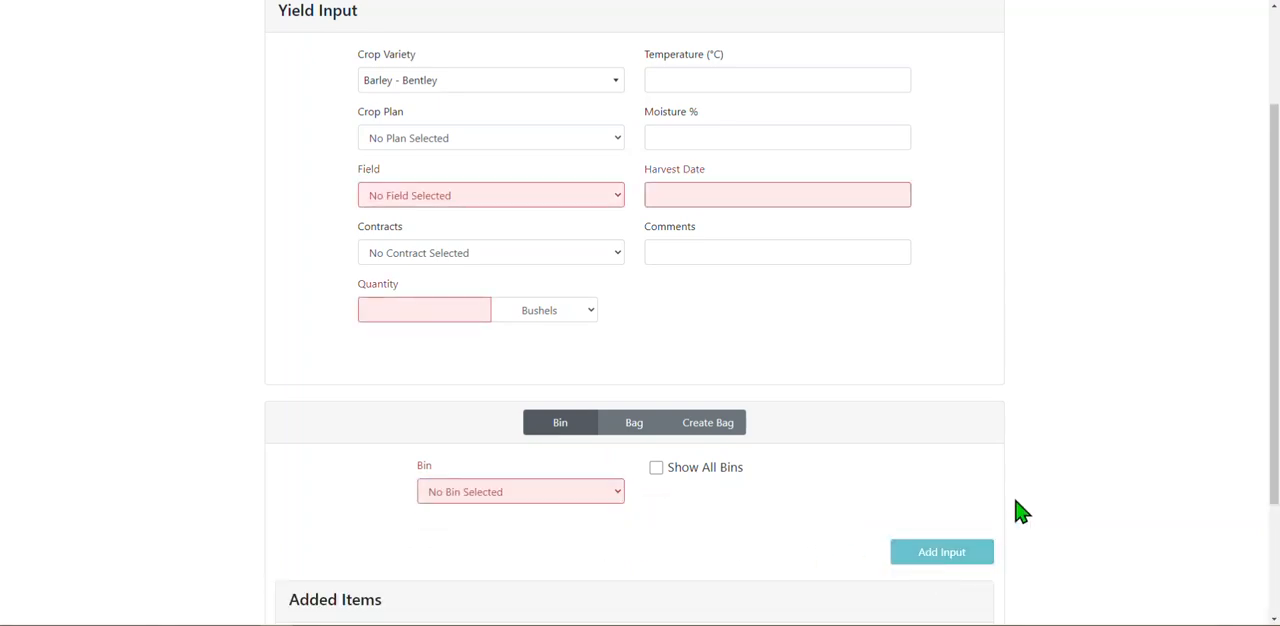
# Save the added barley input and dismiss the confirmation.
pyautogui.moveTo(1271, 171); pyautogui.dragTo(1268, 343)
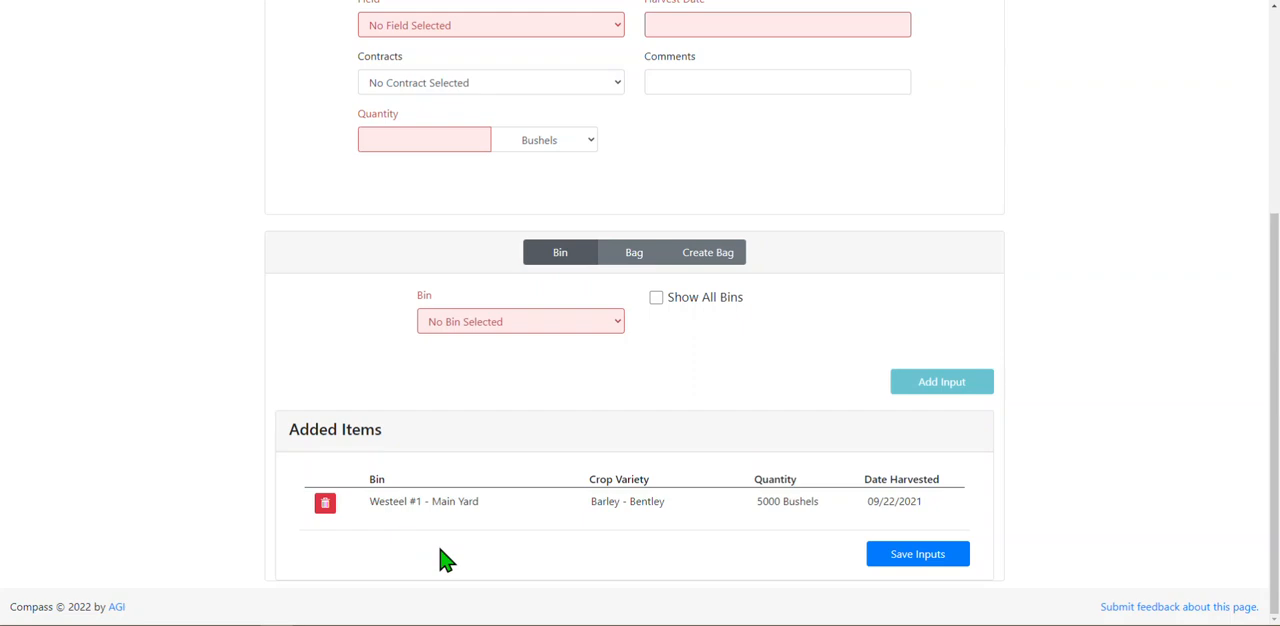
pyautogui.click(905, 562)
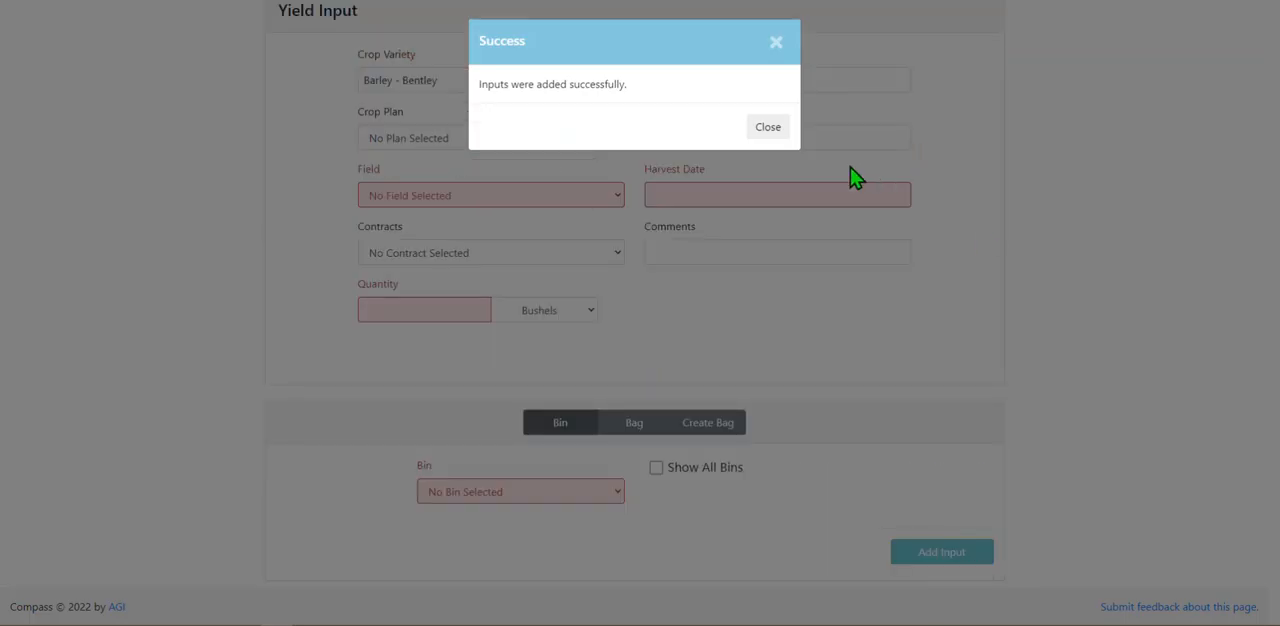
pyautogui.click(780, 130)
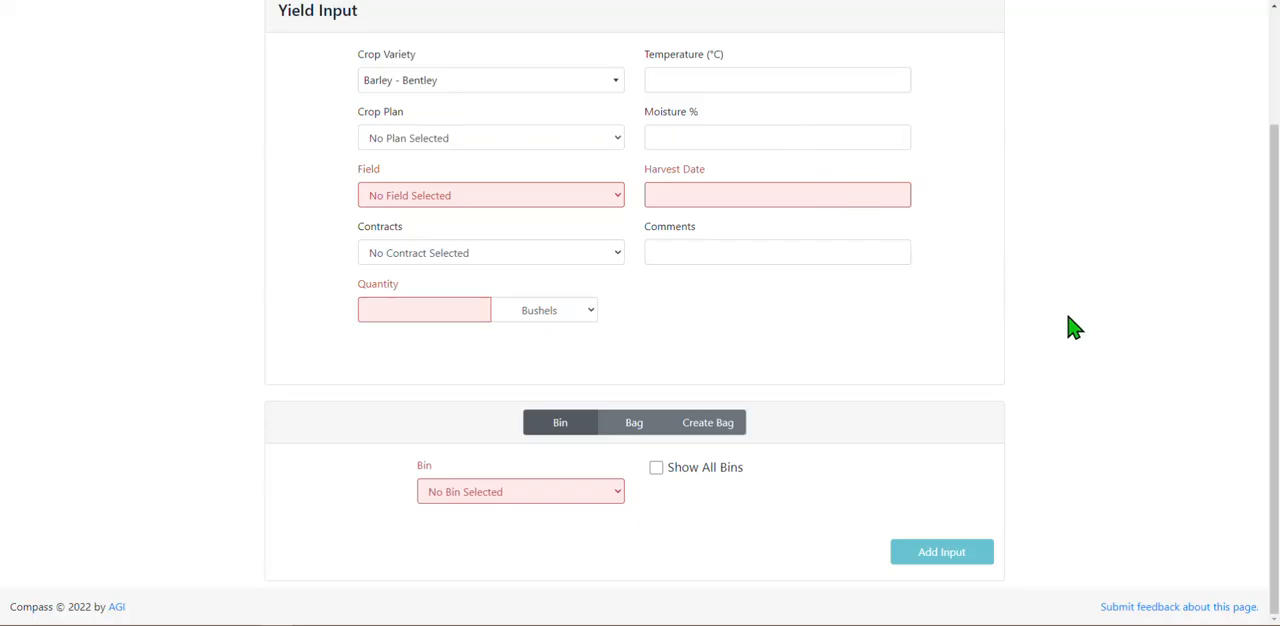
pyautogui.moveTo(1273, 358); pyautogui.dragTo(1257, 237)
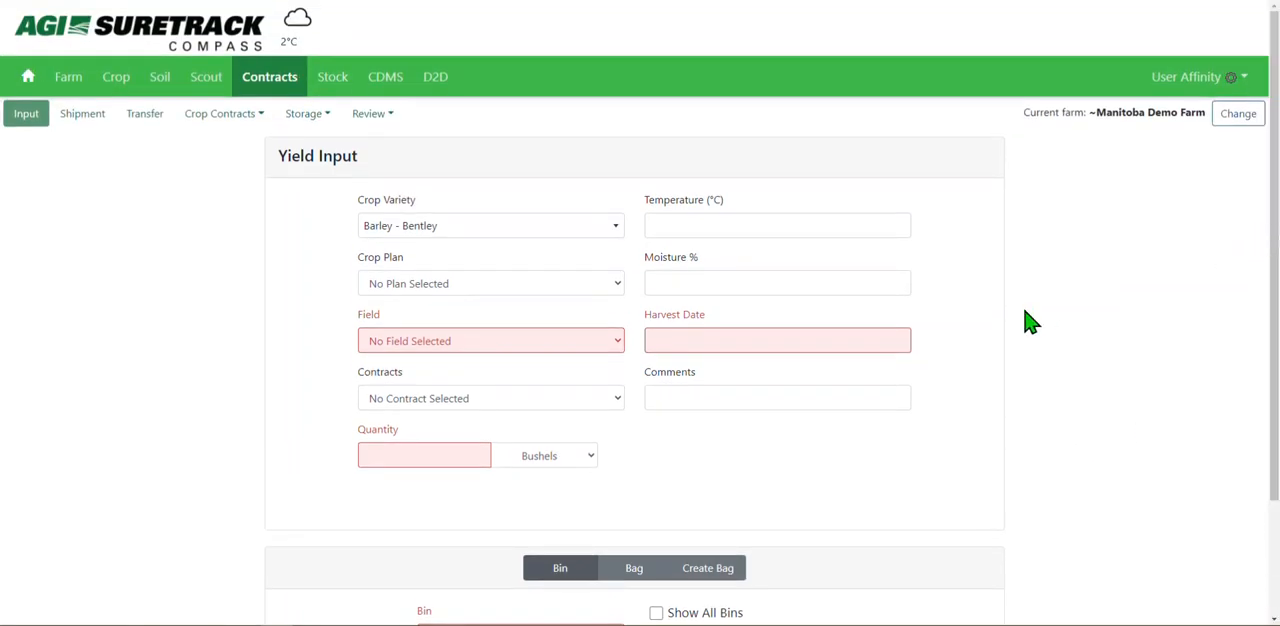